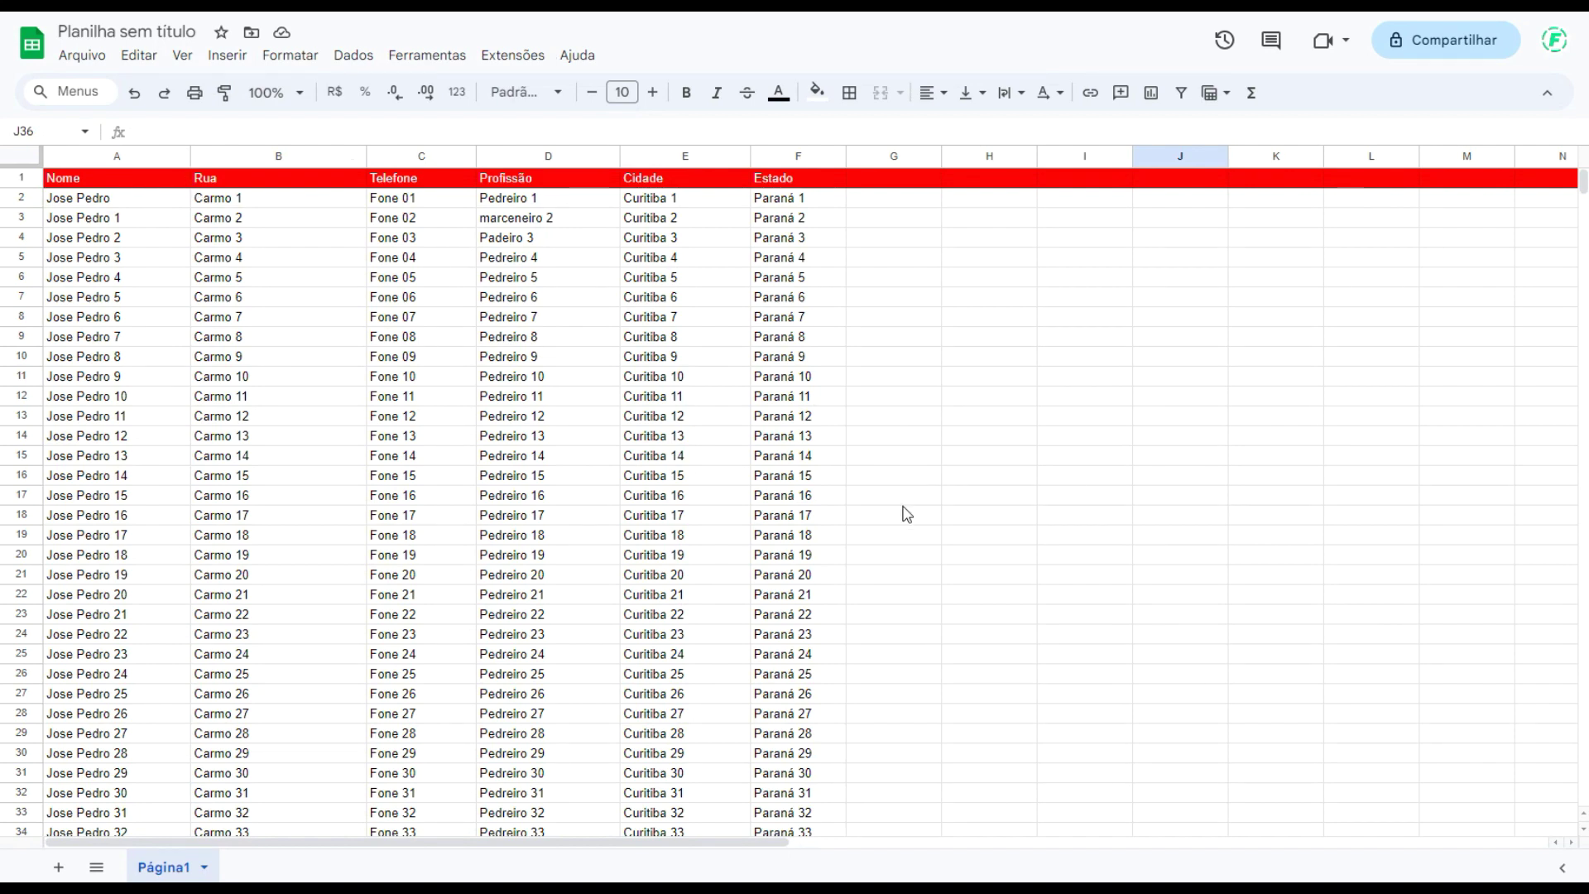
Step: Scroll through the member rows with Nome, Rua, Telefone, Profissão, Cidade and Estado columns
scroll(804, 621, down, 1)
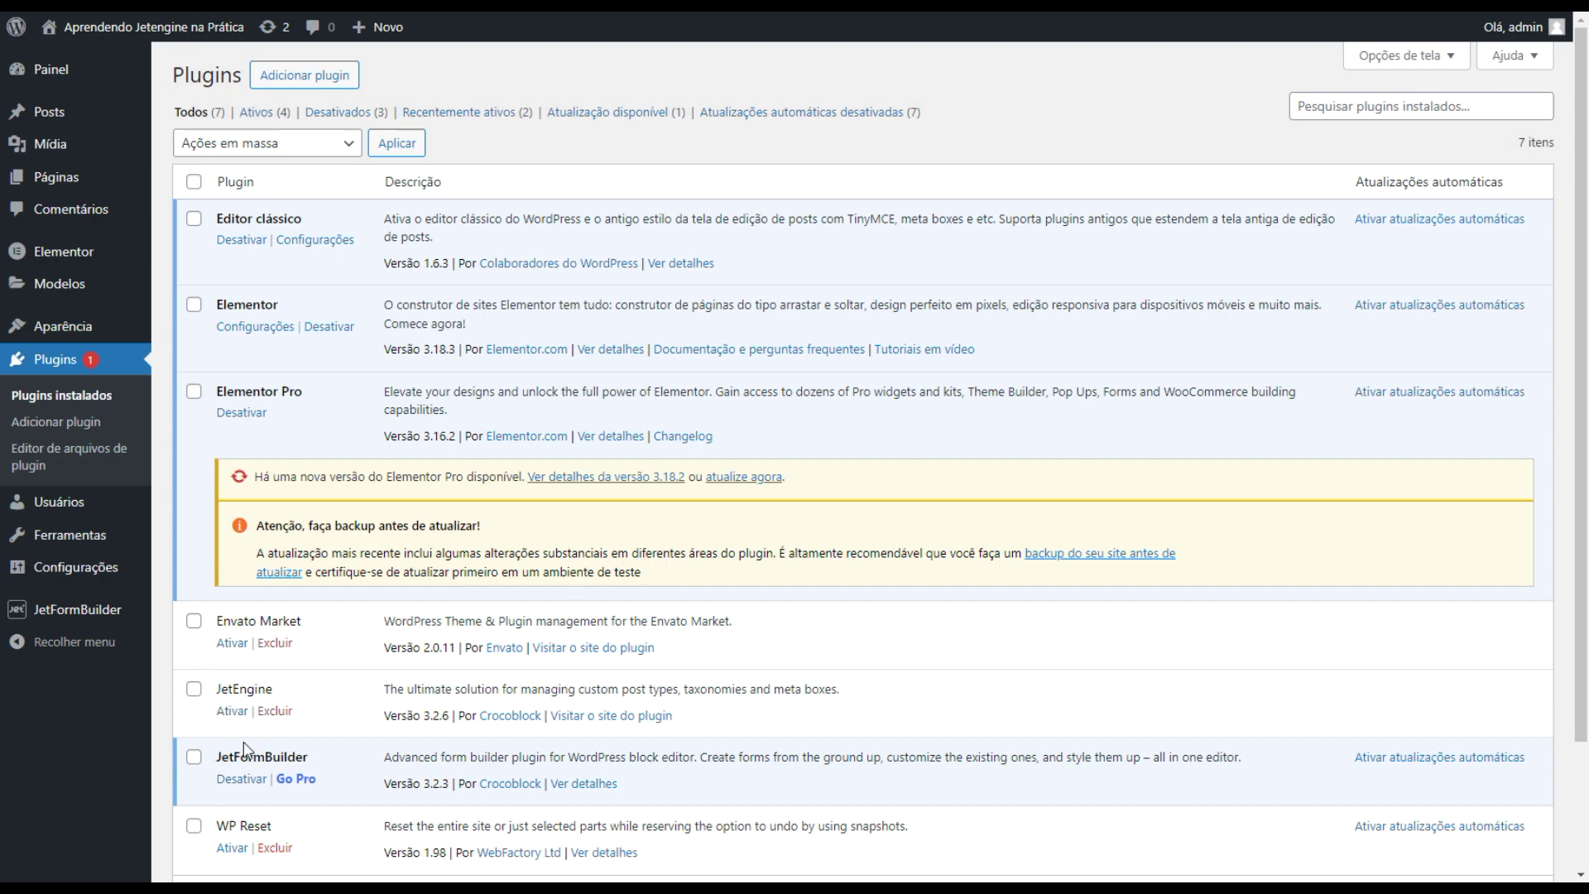
Step: Activate JetEngine and install WP All Import Pro from wp-all-import-pro.zip
click(233, 716)
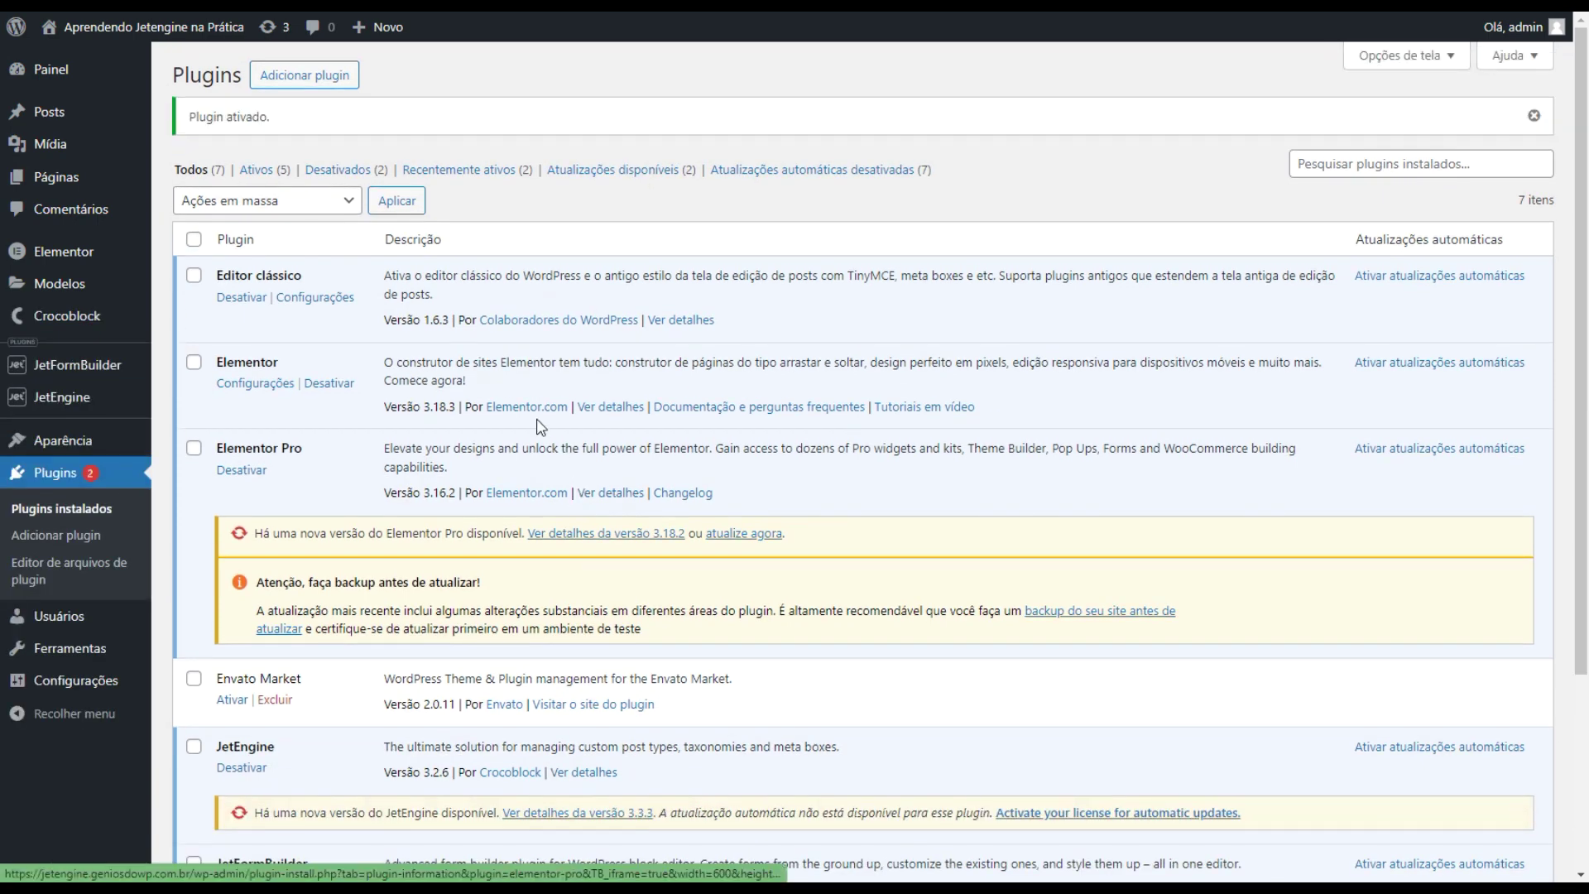
click(322, 86)
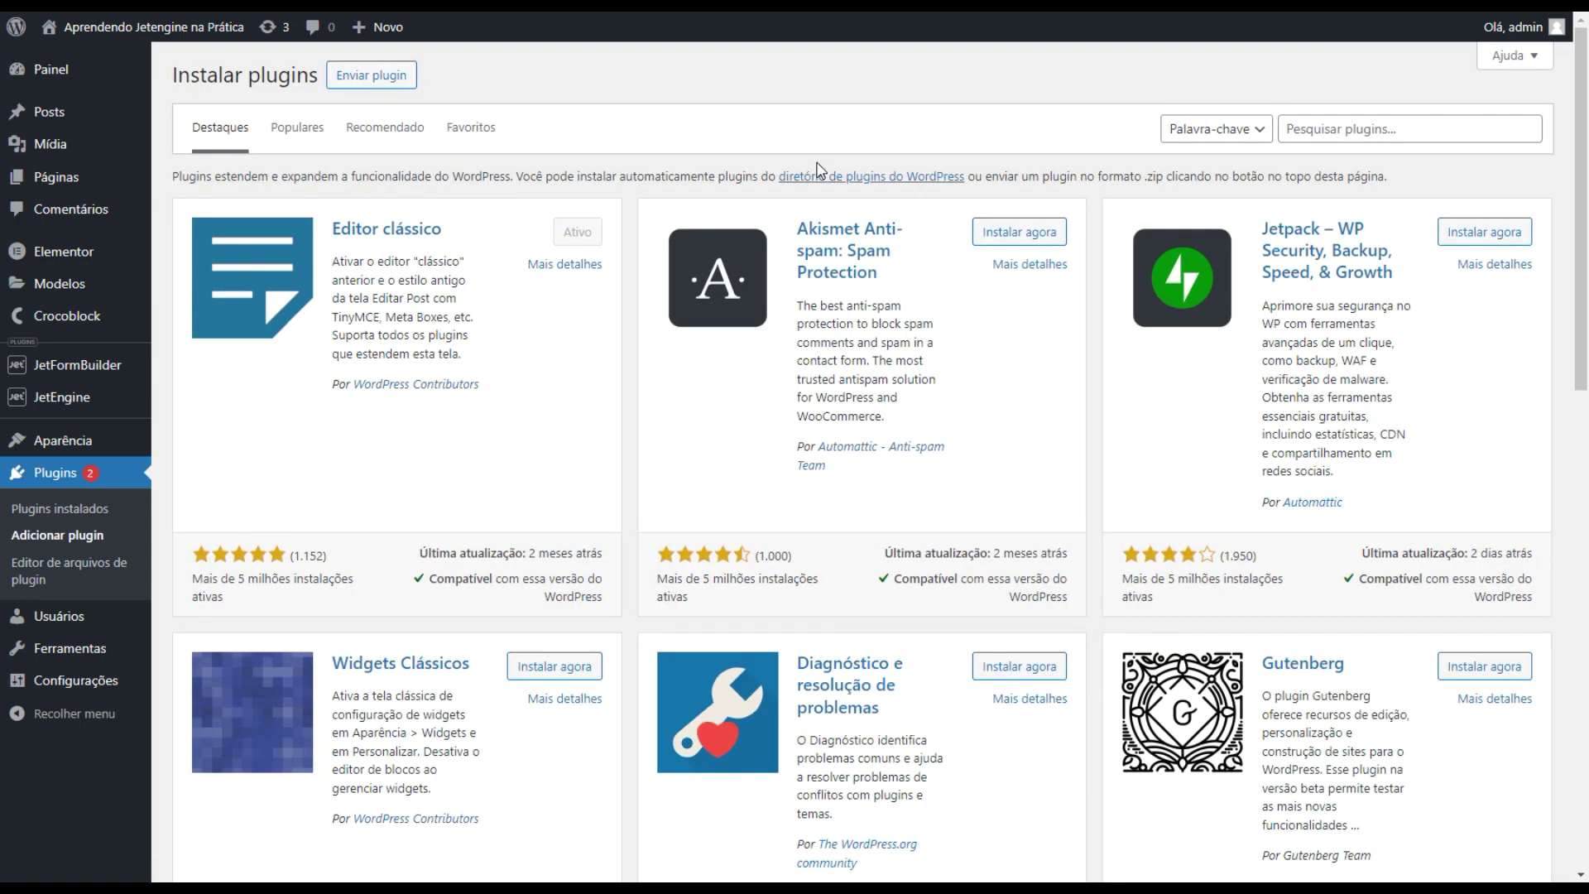
click(387, 75)
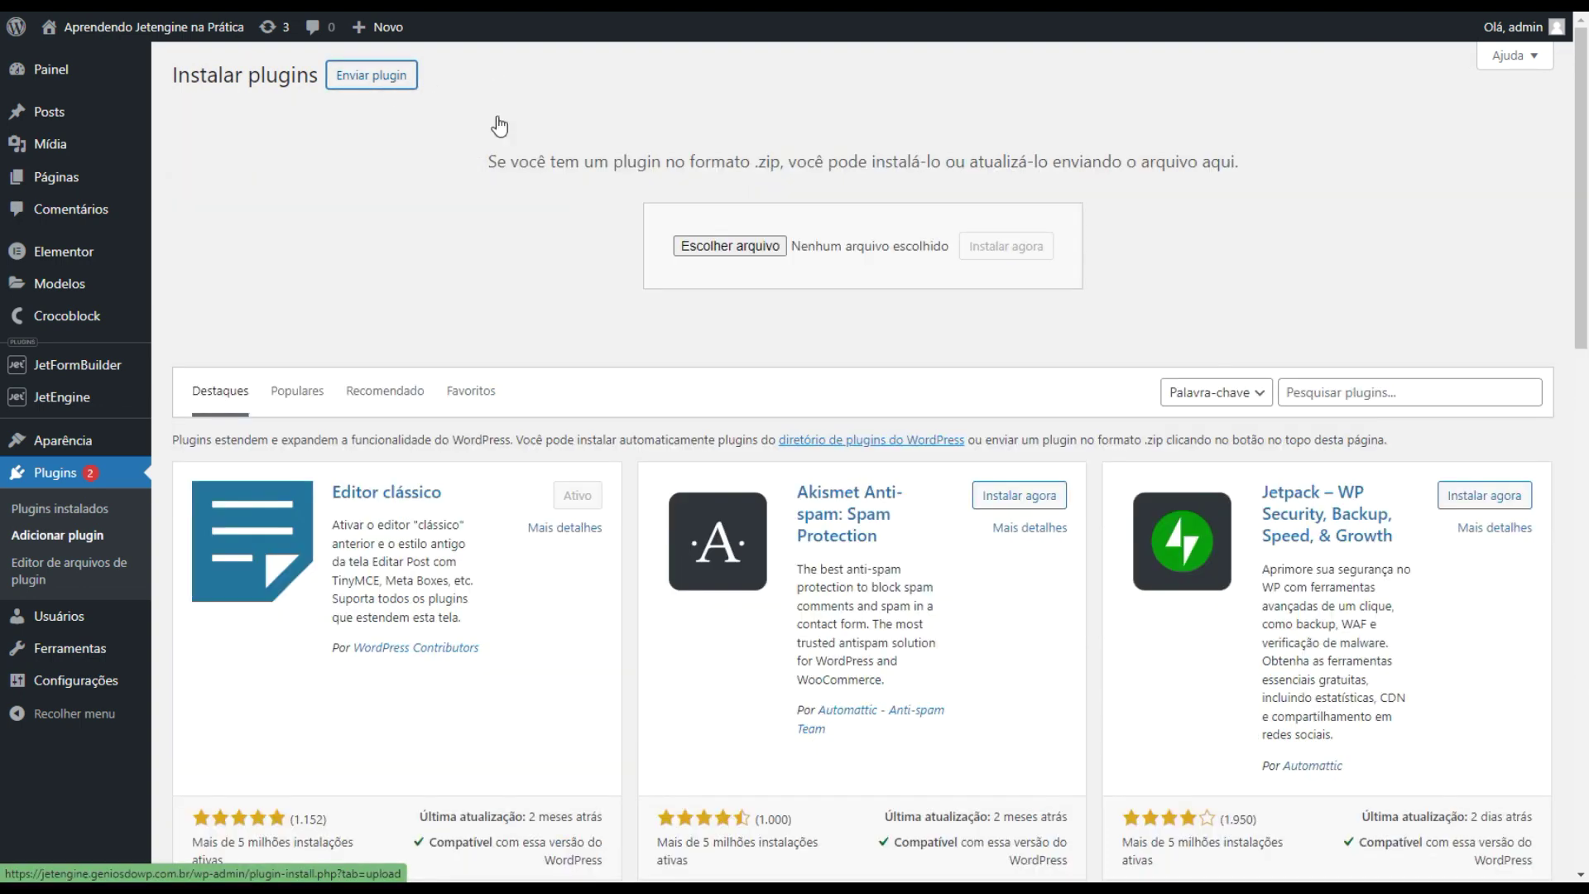
click(743, 256)
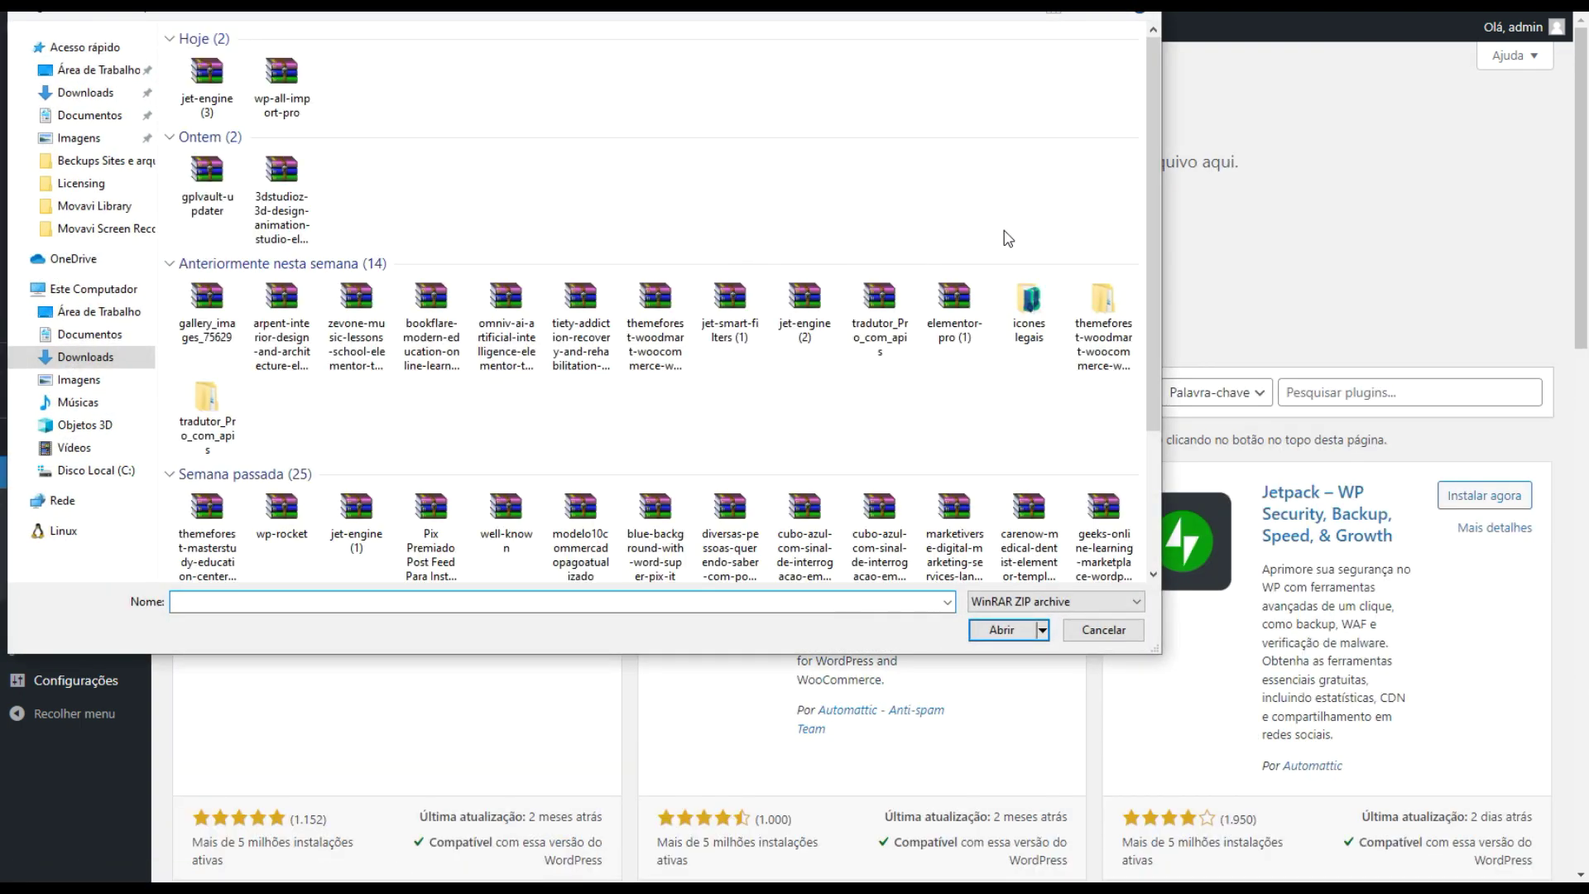
click(301, 109)
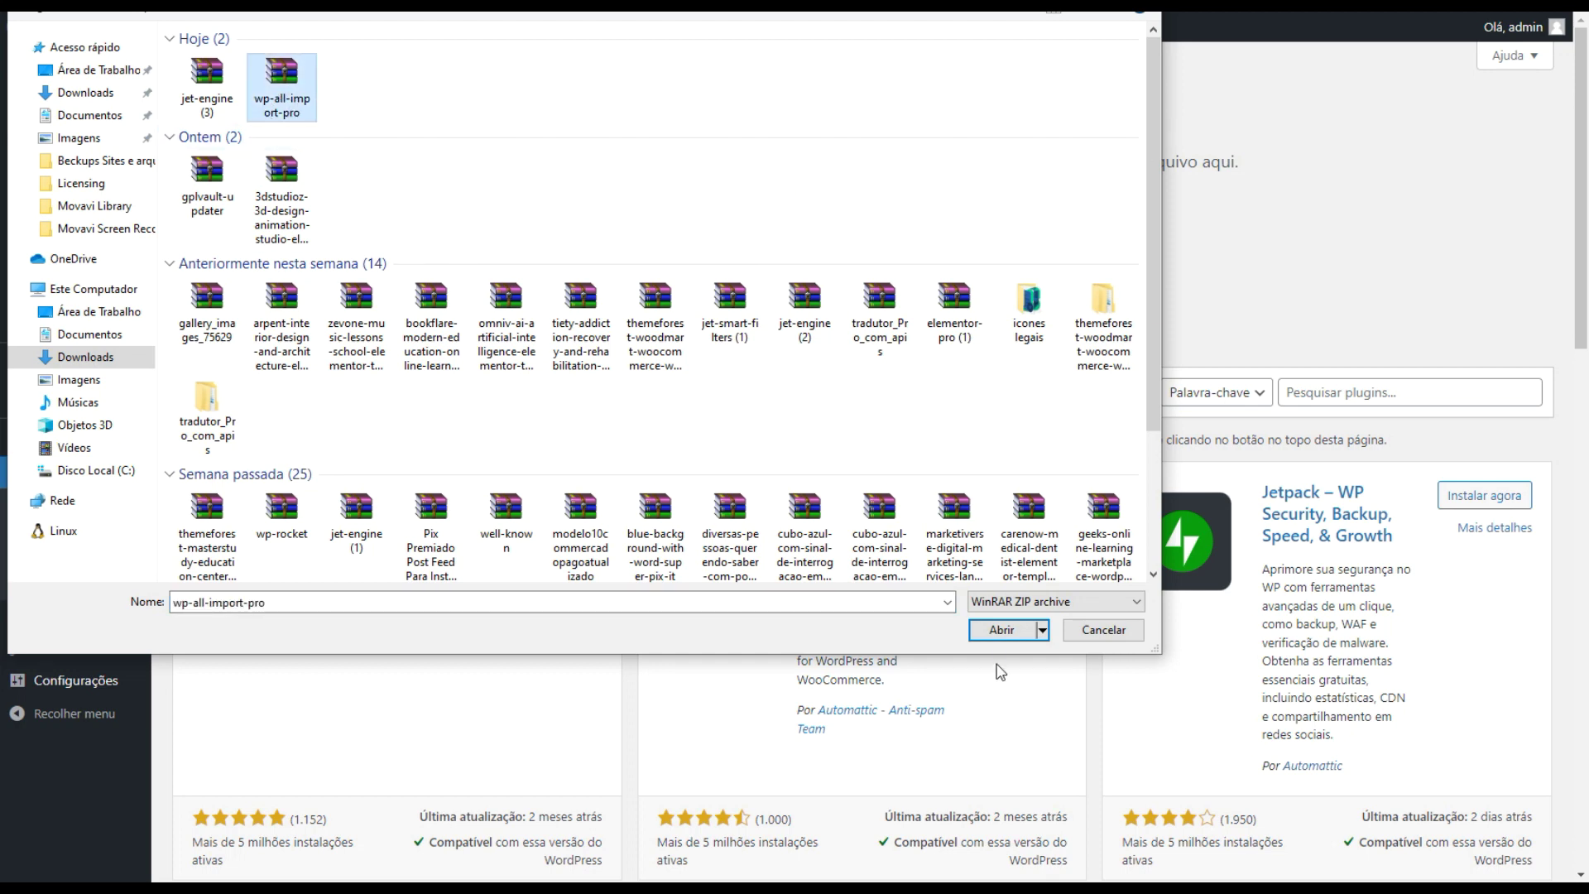
click(1000, 631)
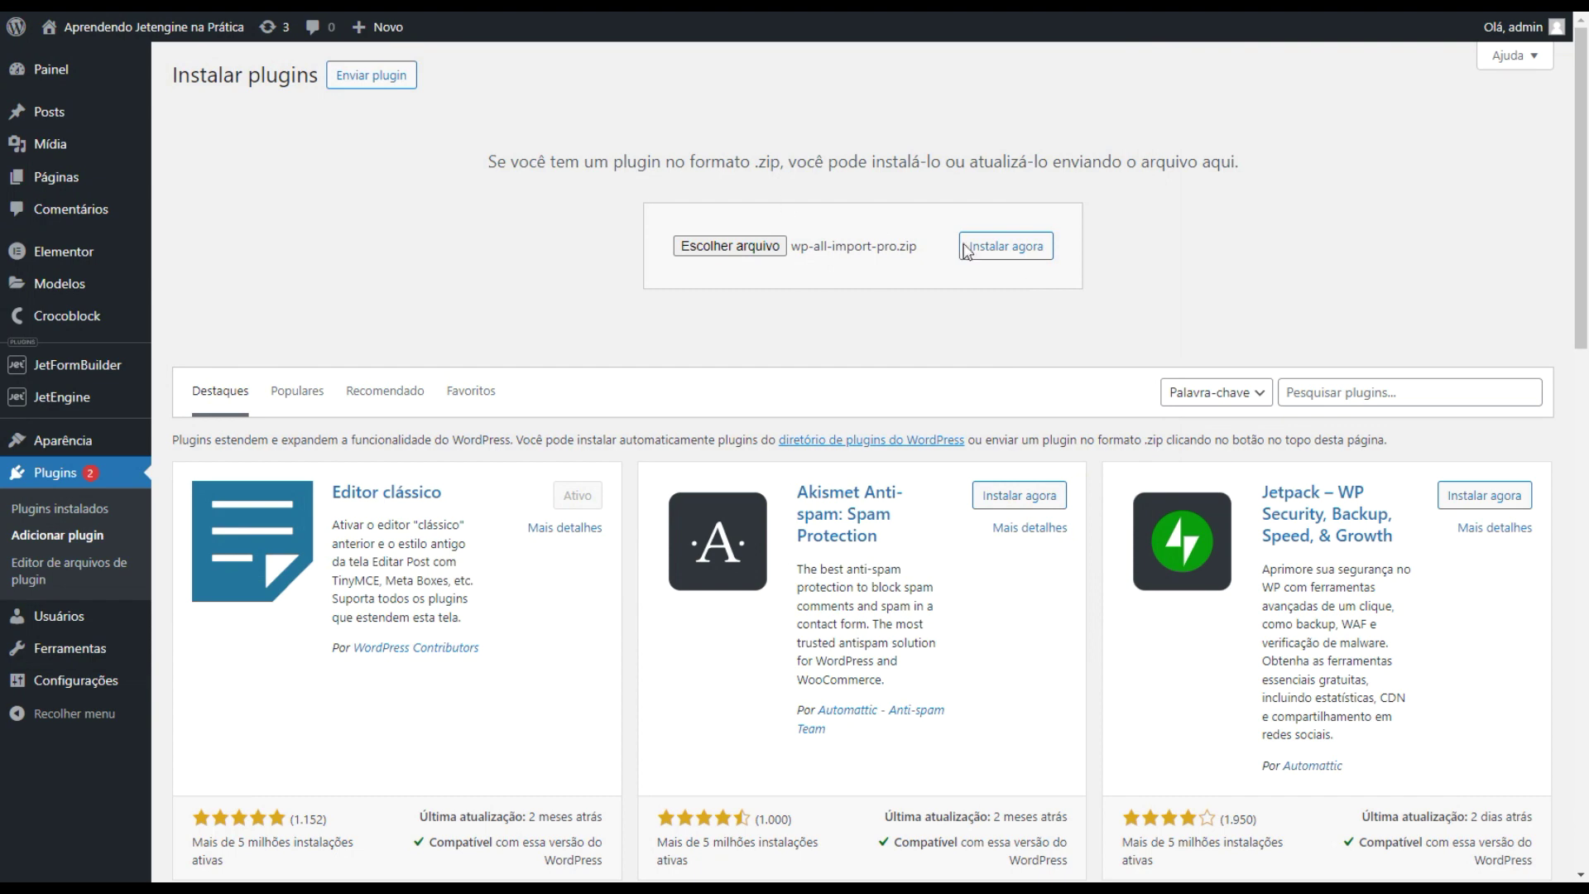
click(1024, 262)
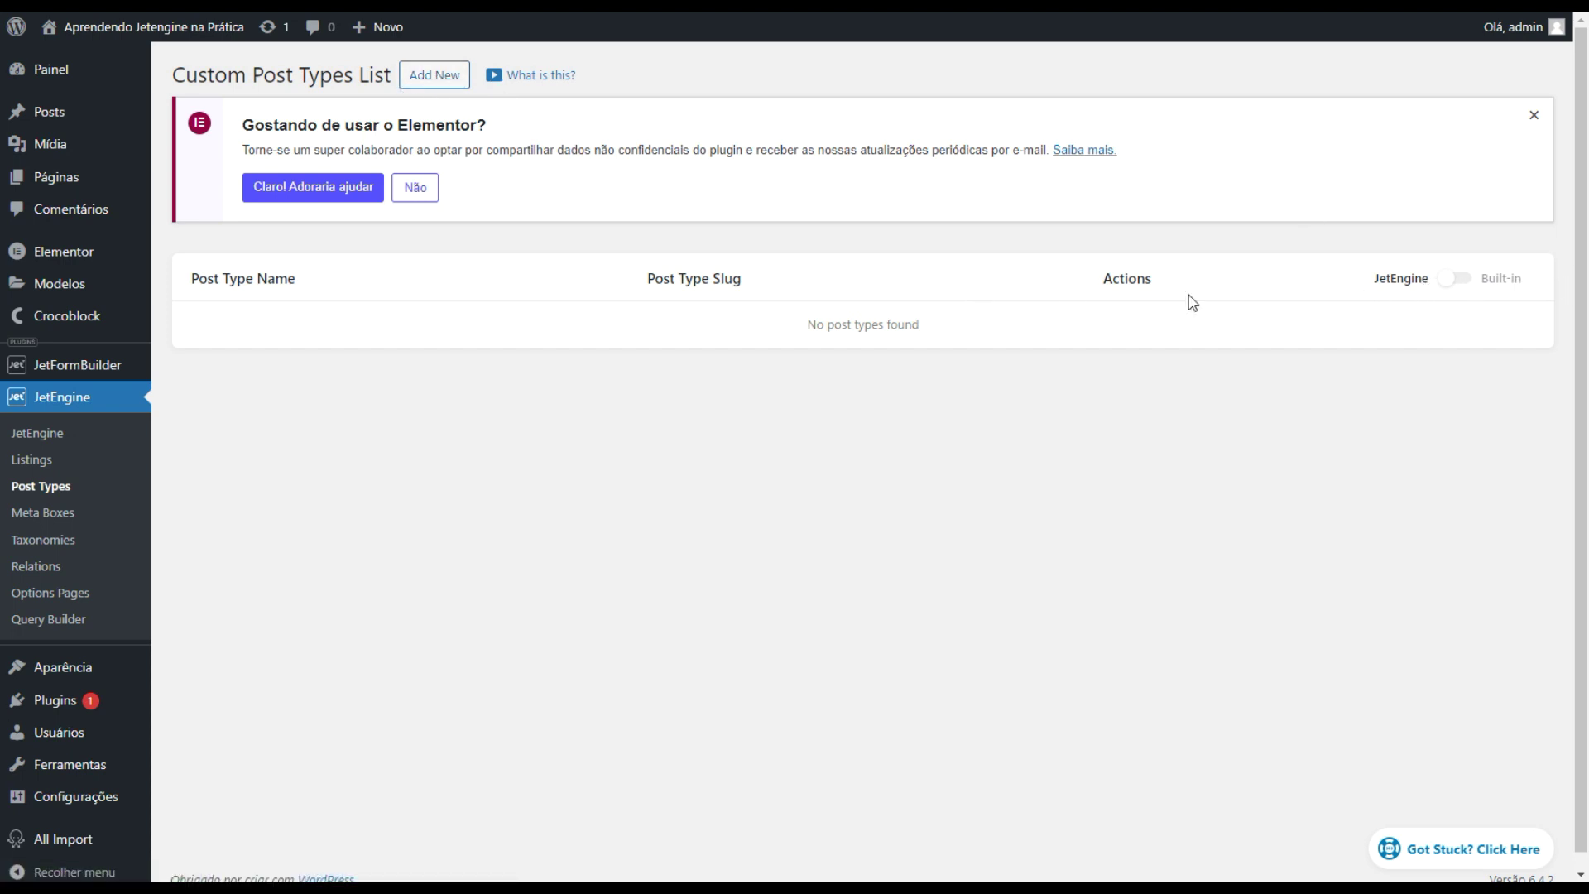
Step: Compare JetEngine's post types list with the built-in post types
click(1460, 282)
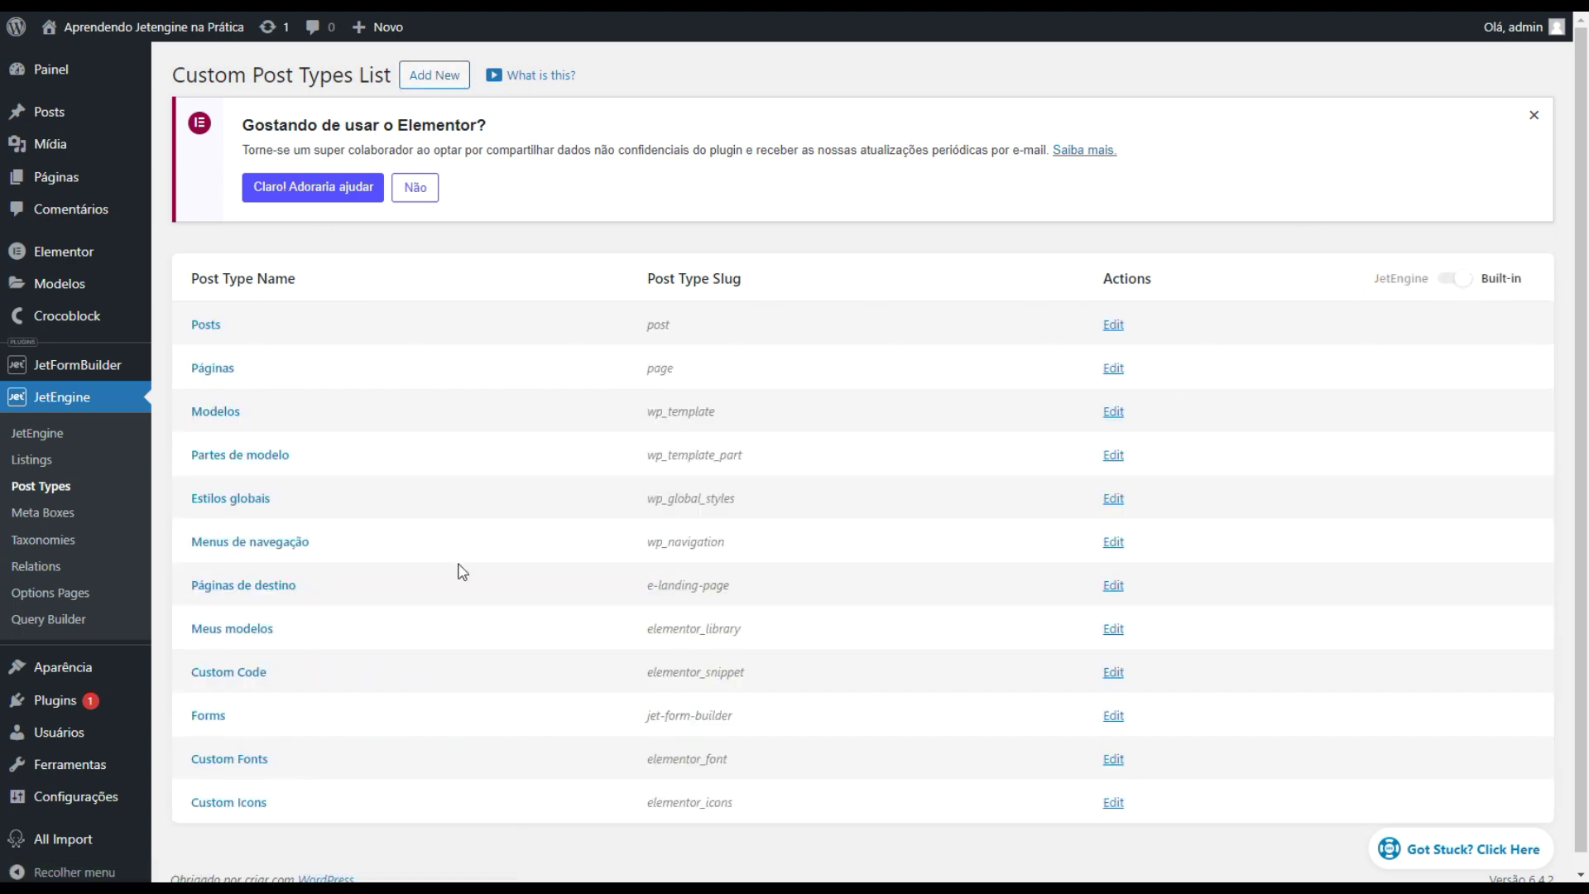
click(1454, 279)
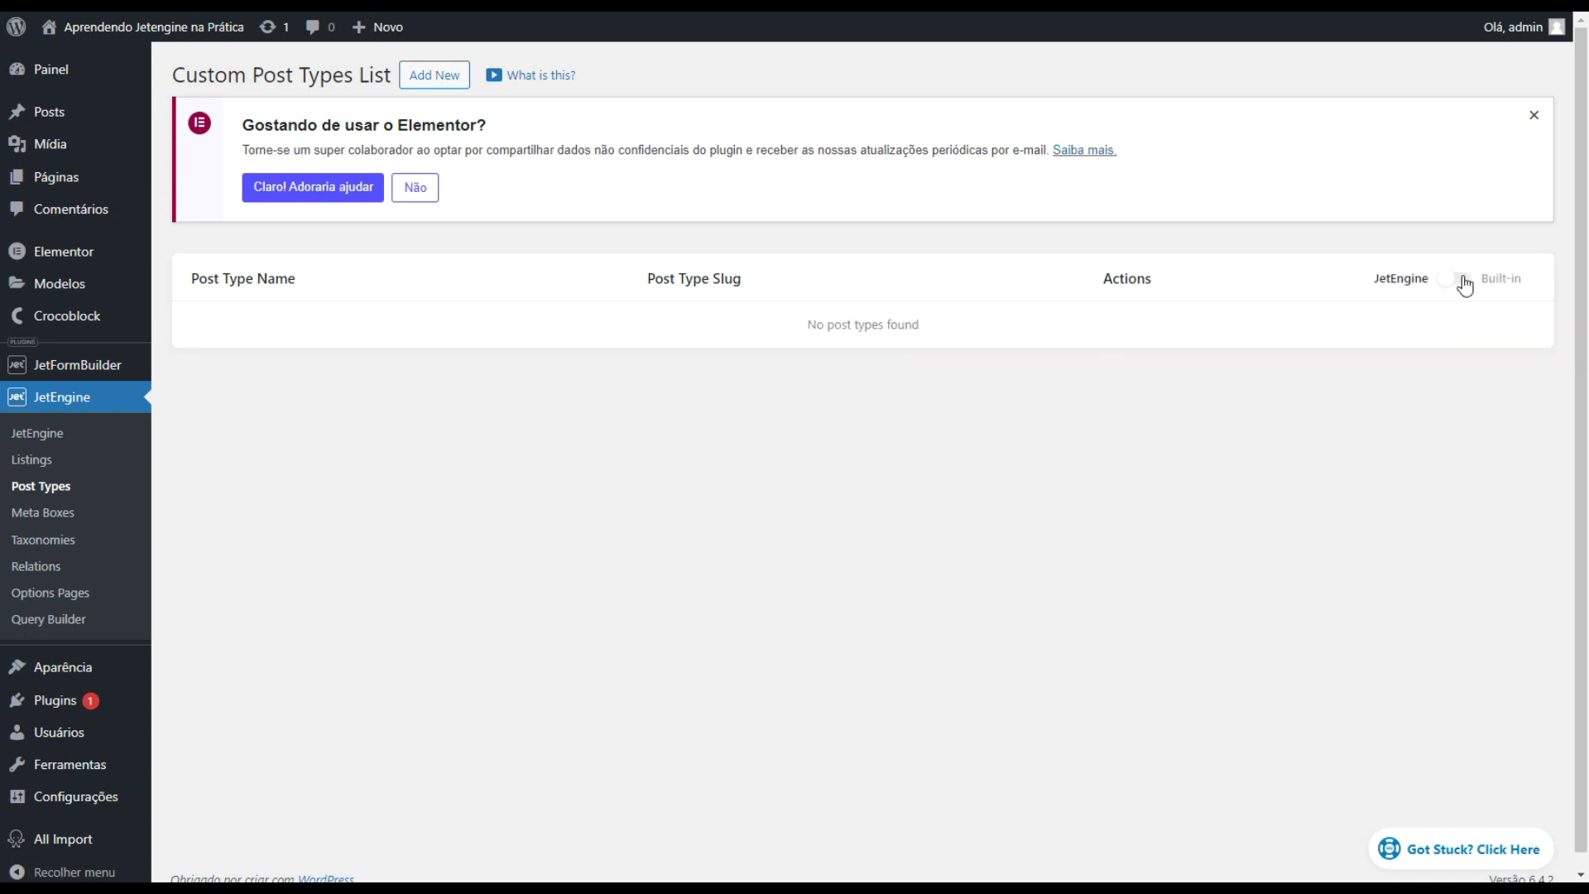
click(1458, 280)
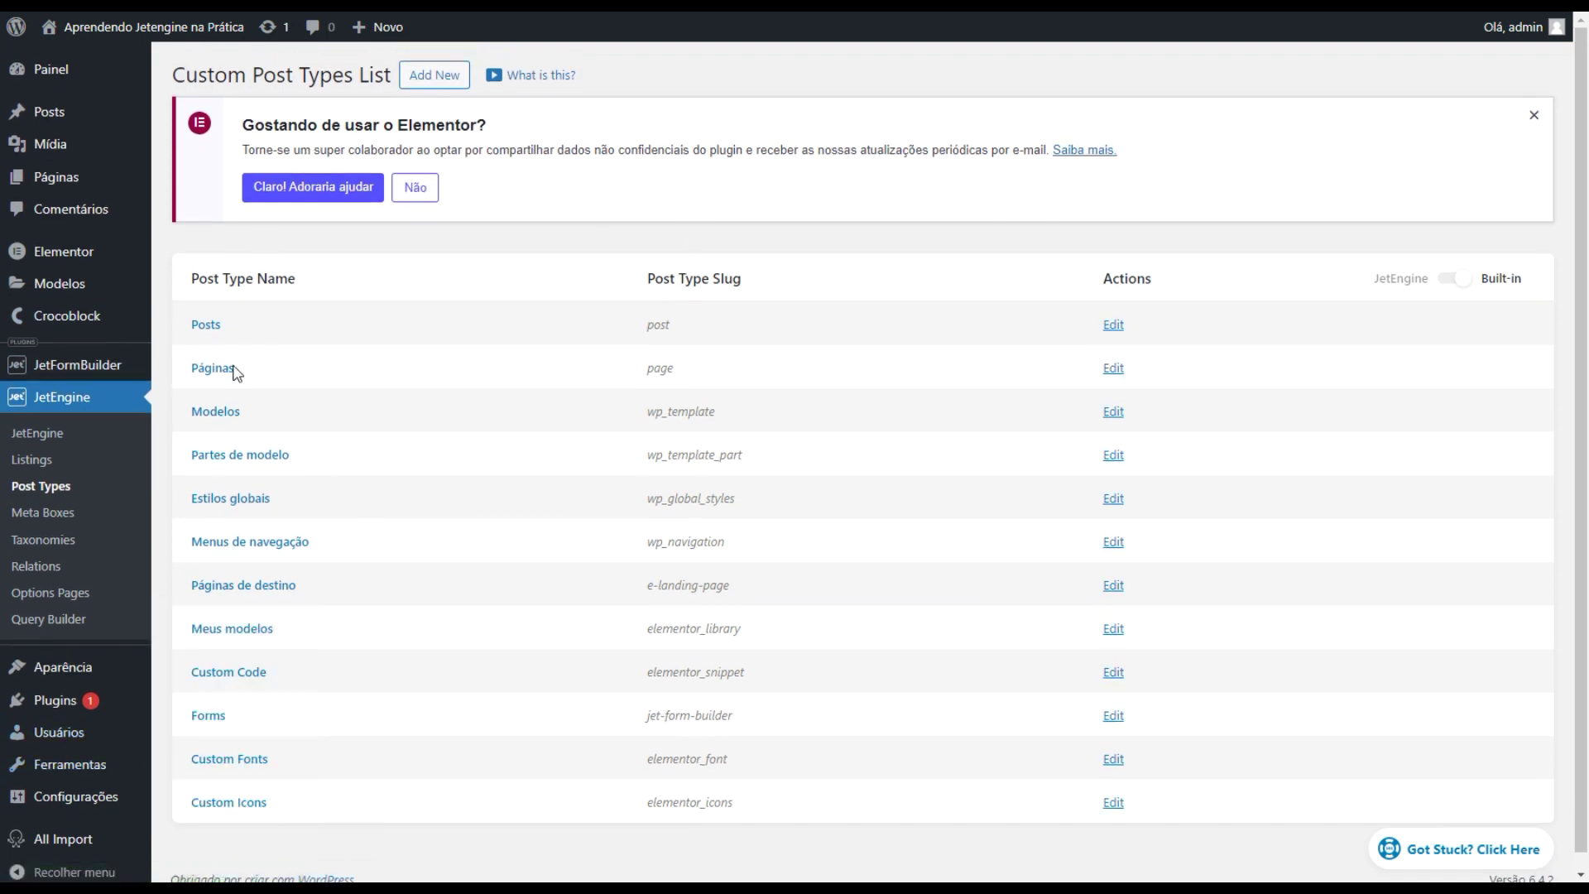
scroll(1359, 376, down, 1)
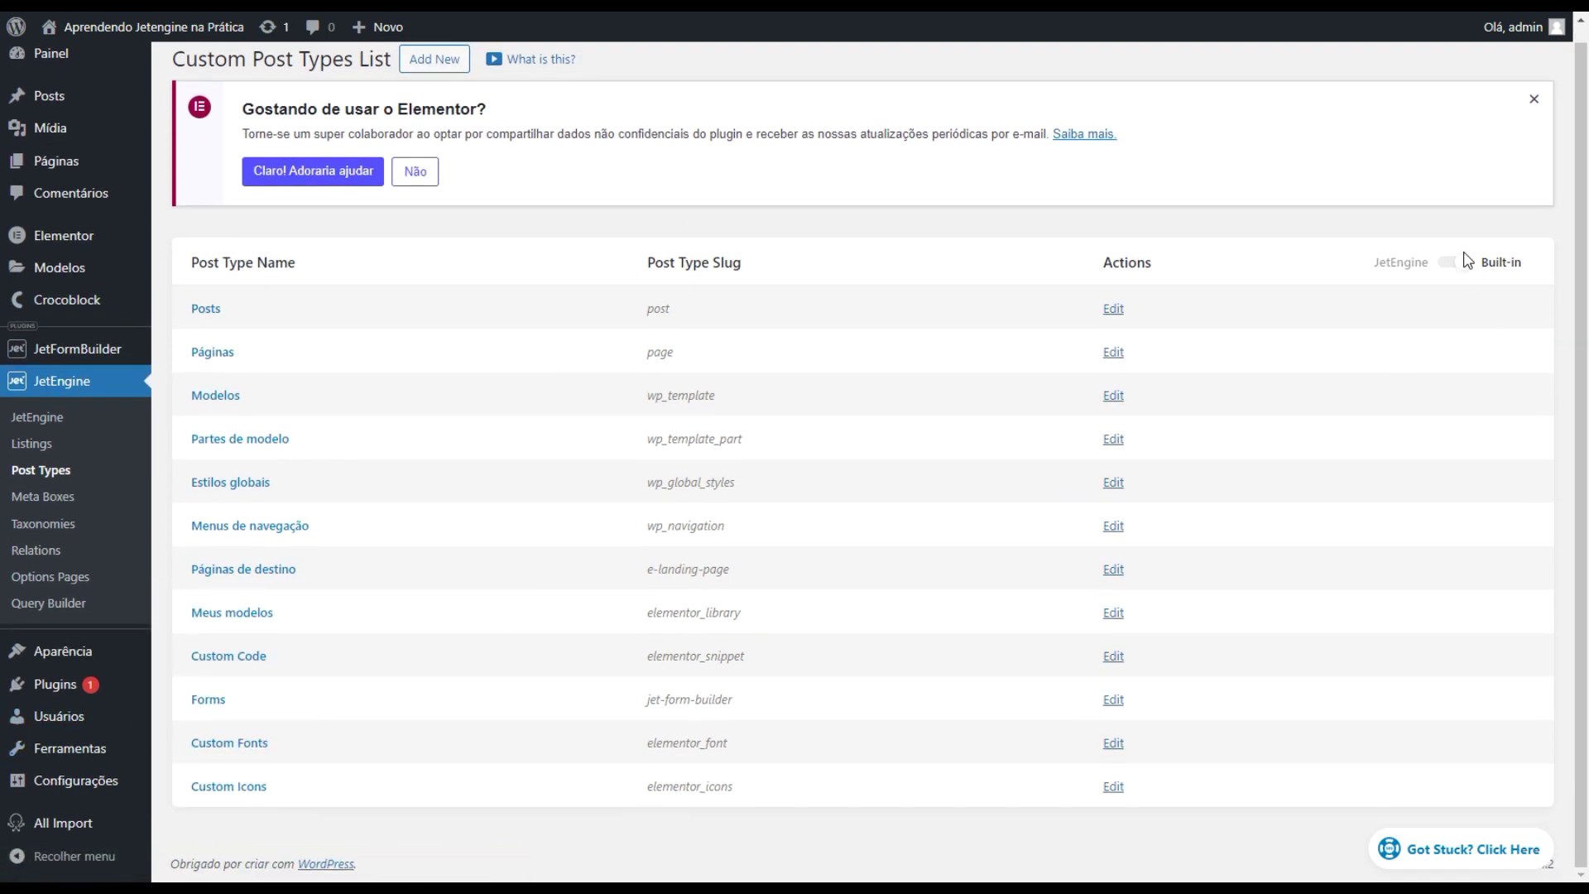
click(1456, 263)
scroll(404, 334, up, 1)
Step: Add a new post type named 'Planilha de membrios' with slug auto-filled as 'planilha-de-membrios'
click(434, 79)
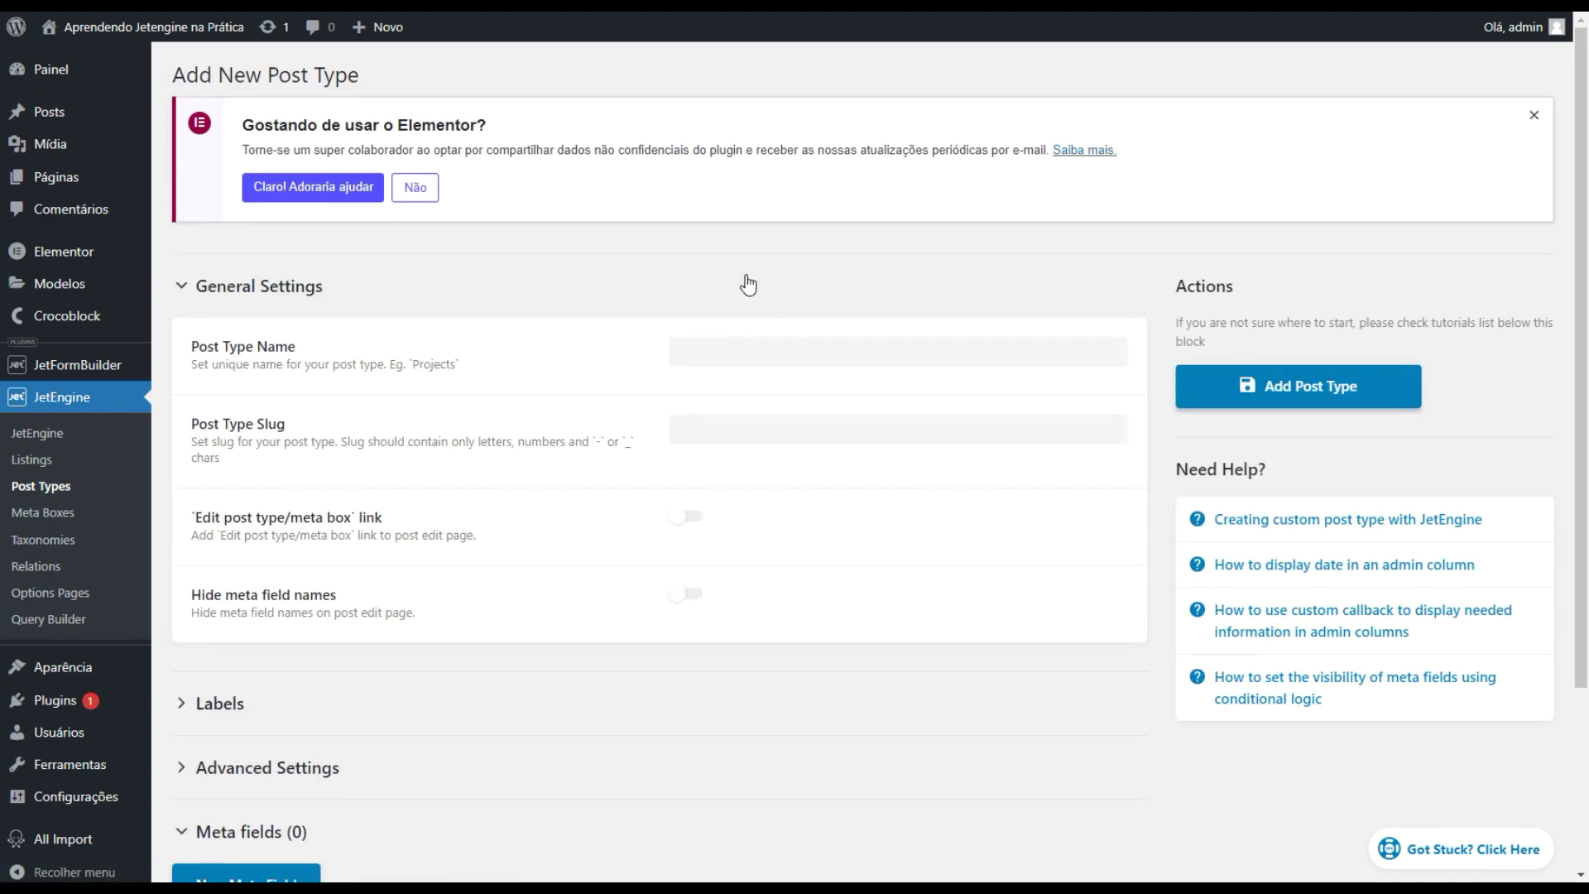
click(785, 350)
text(Planilha de membros)
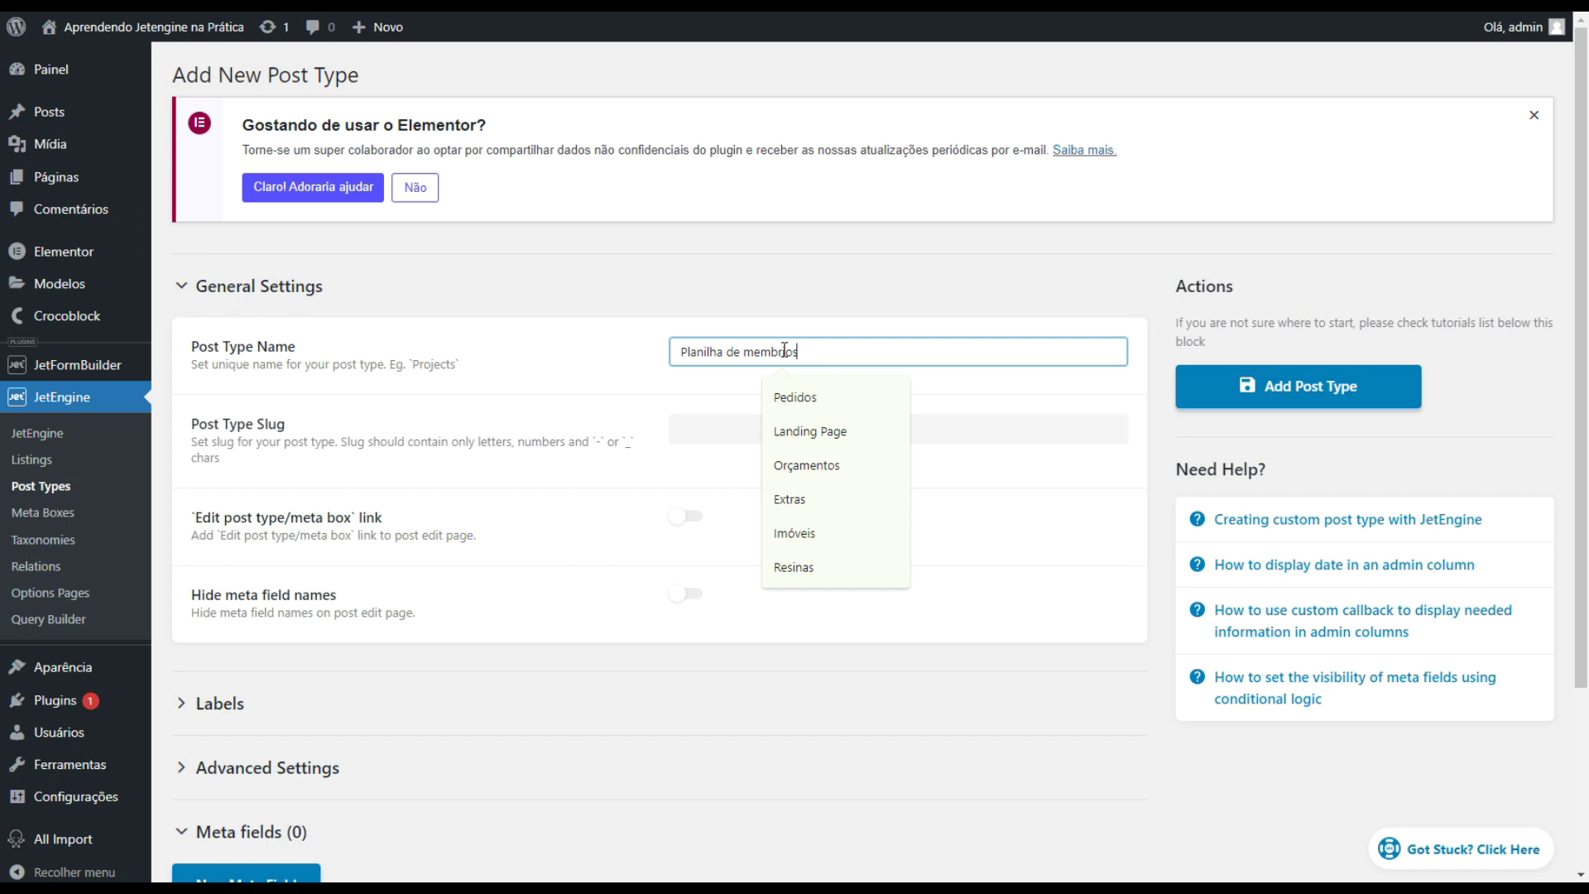
key(Tab)
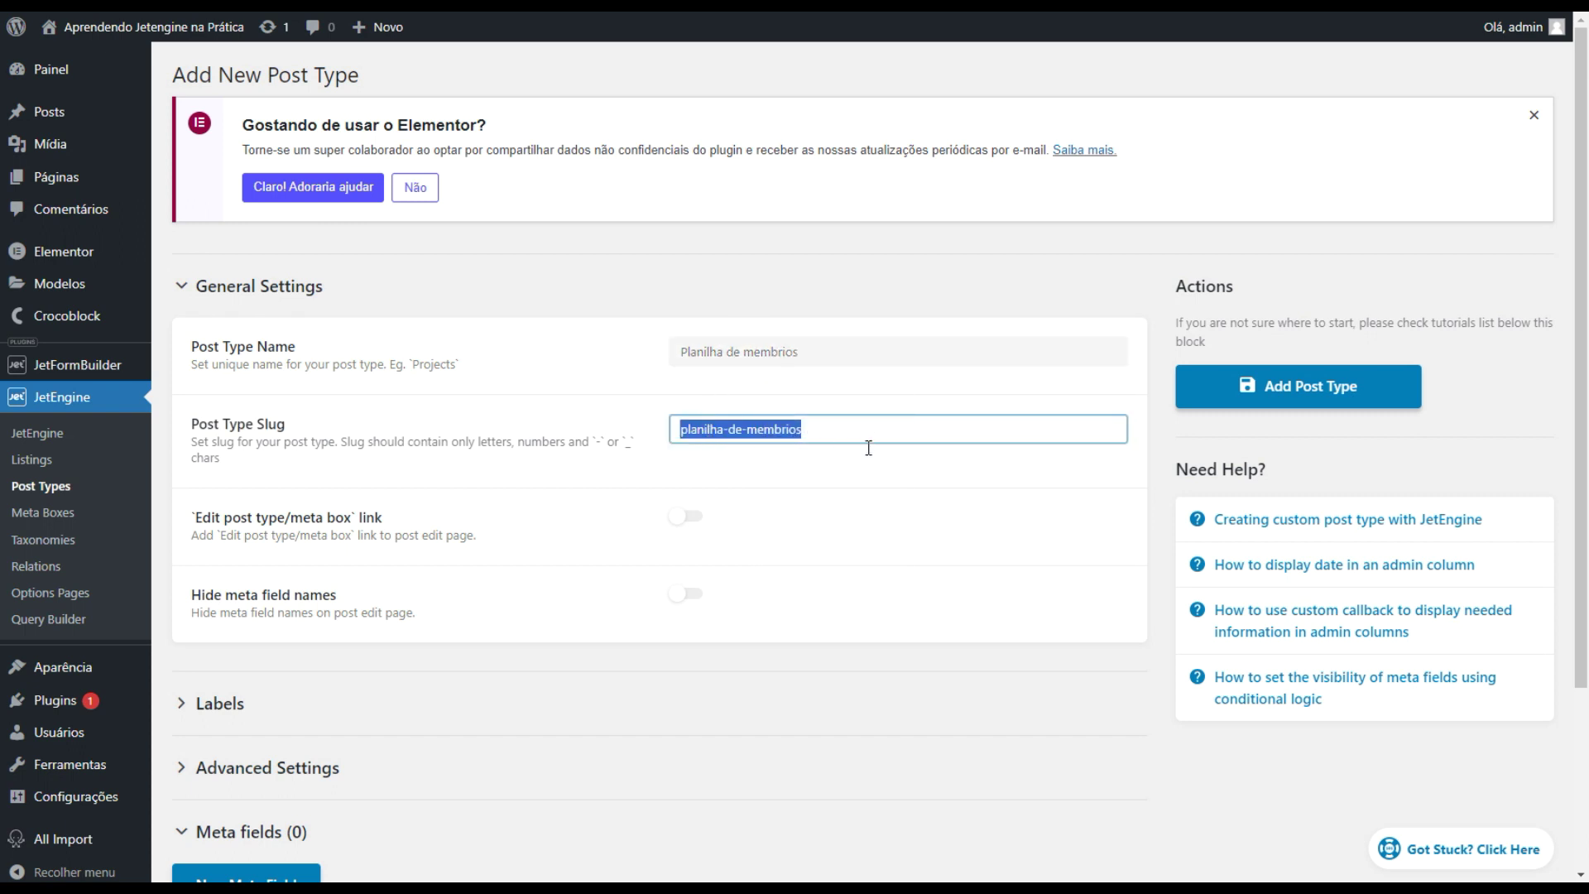
scroll(419, 741, down, 3)
scroll(487, 720, down, 1)
scroll(487, 667, down, 1)
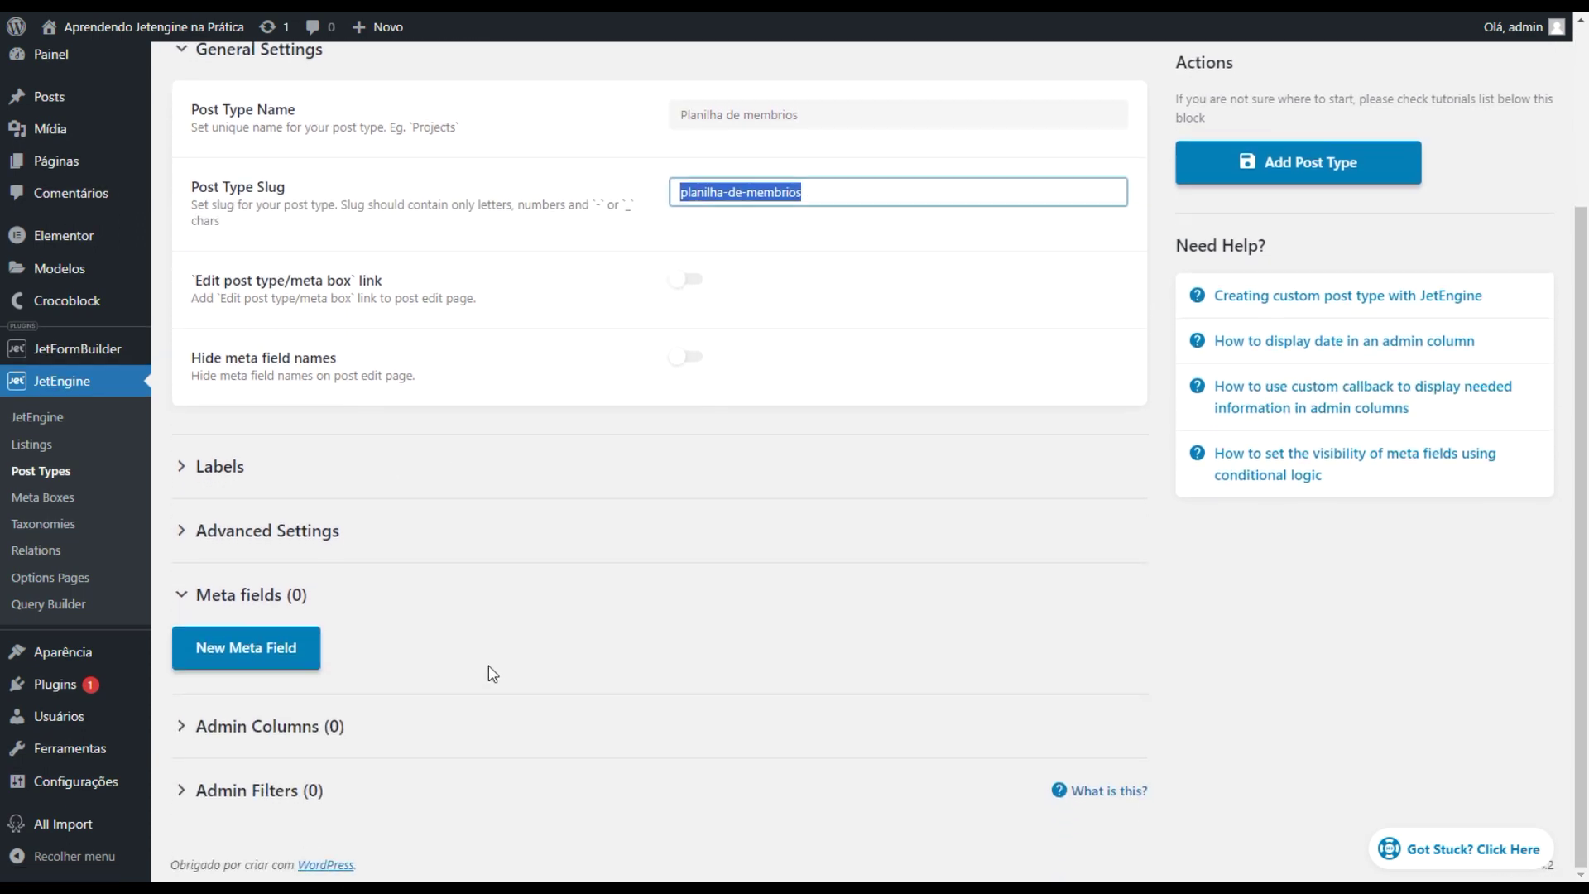
click(276, 532)
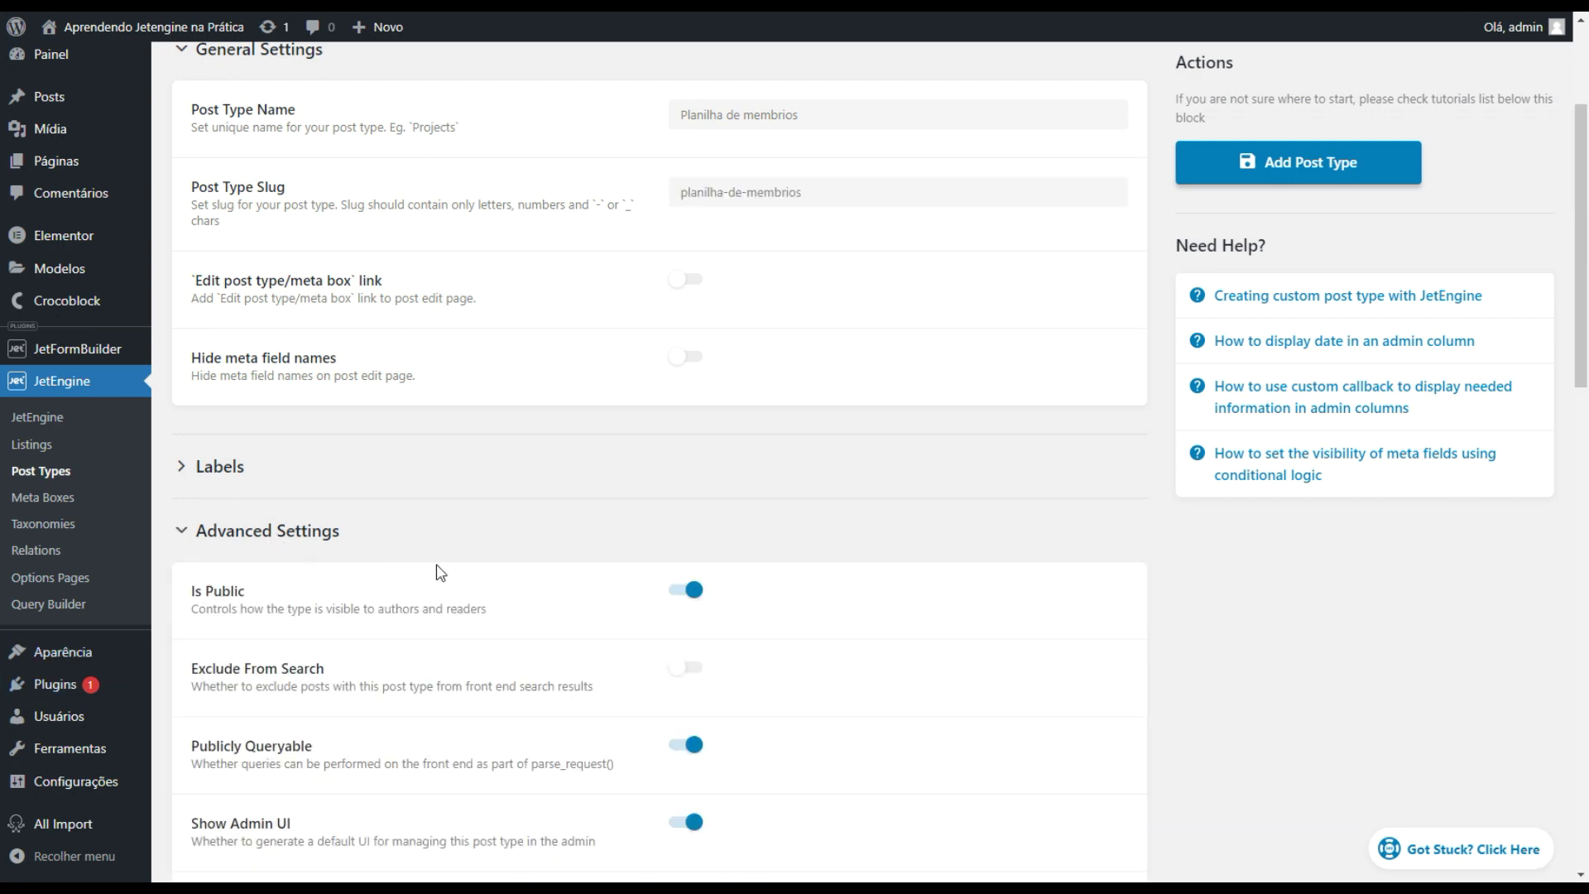
Step: Place the post type's menu after Dashboard with the gear icon (dashicons-admin-generic)
scroll(806, 597, down, 10)
scroll(686, 665, down, 2)
drag(303, 559, 190, 537)
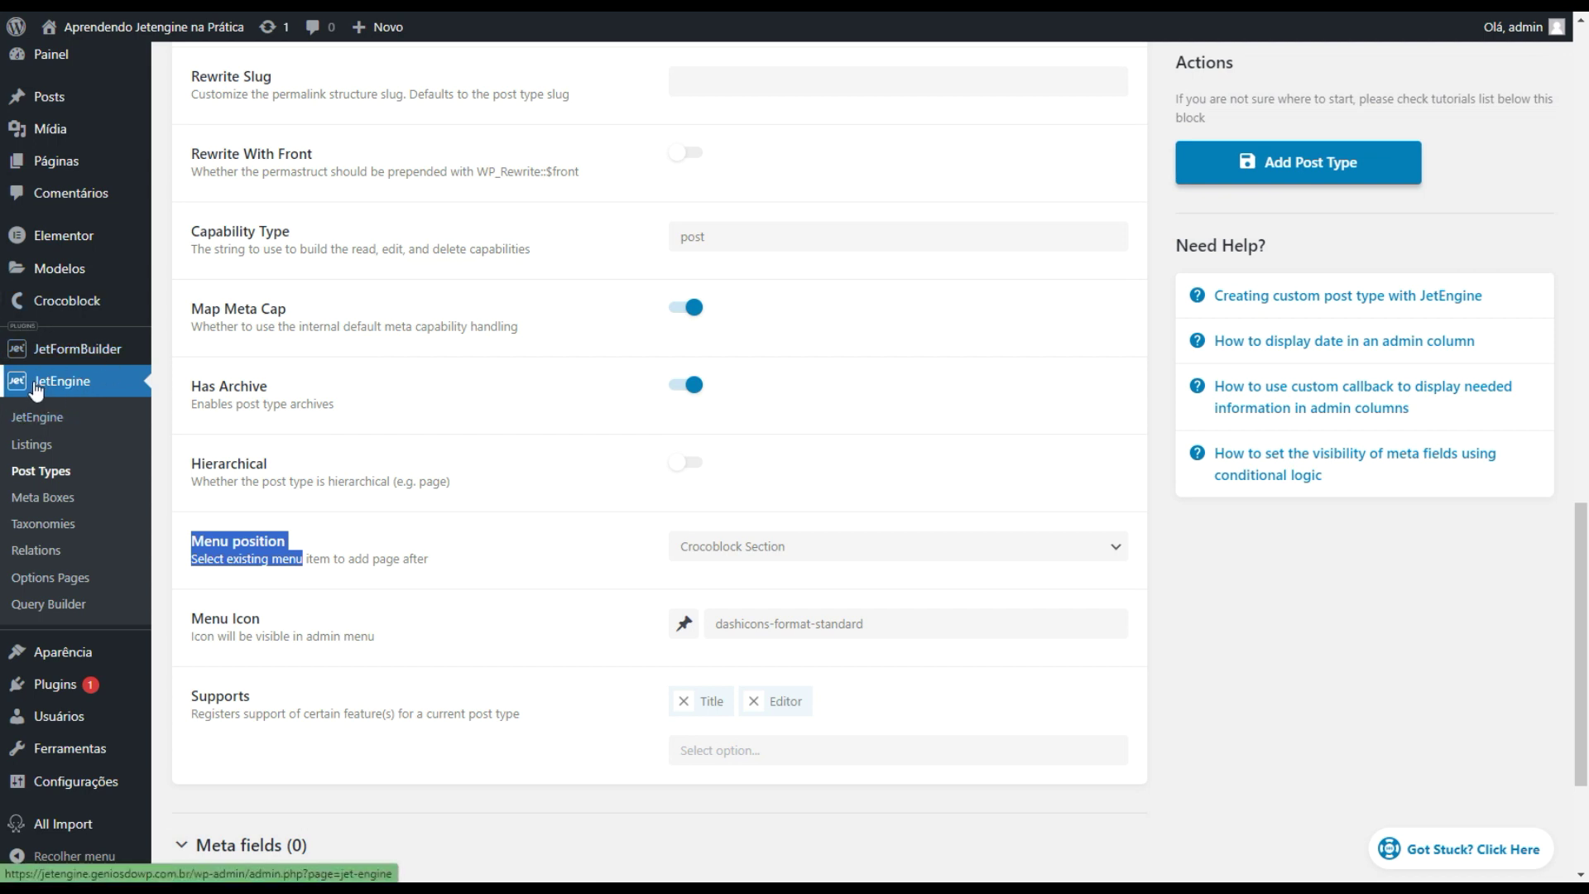
click(762, 547)
click(716, 588)
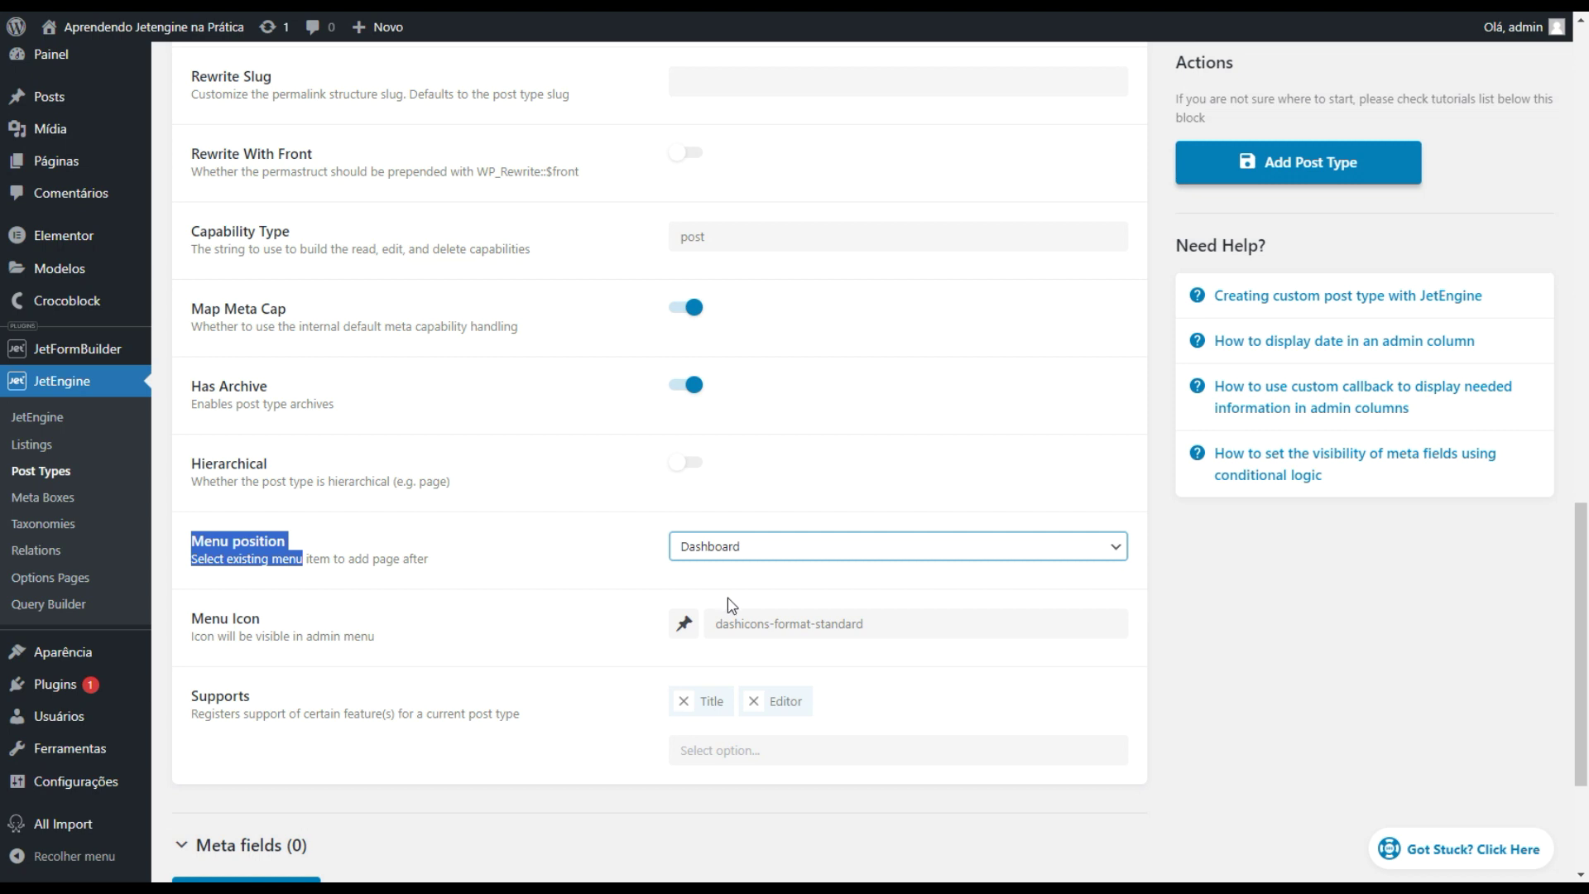
click(685, 624)
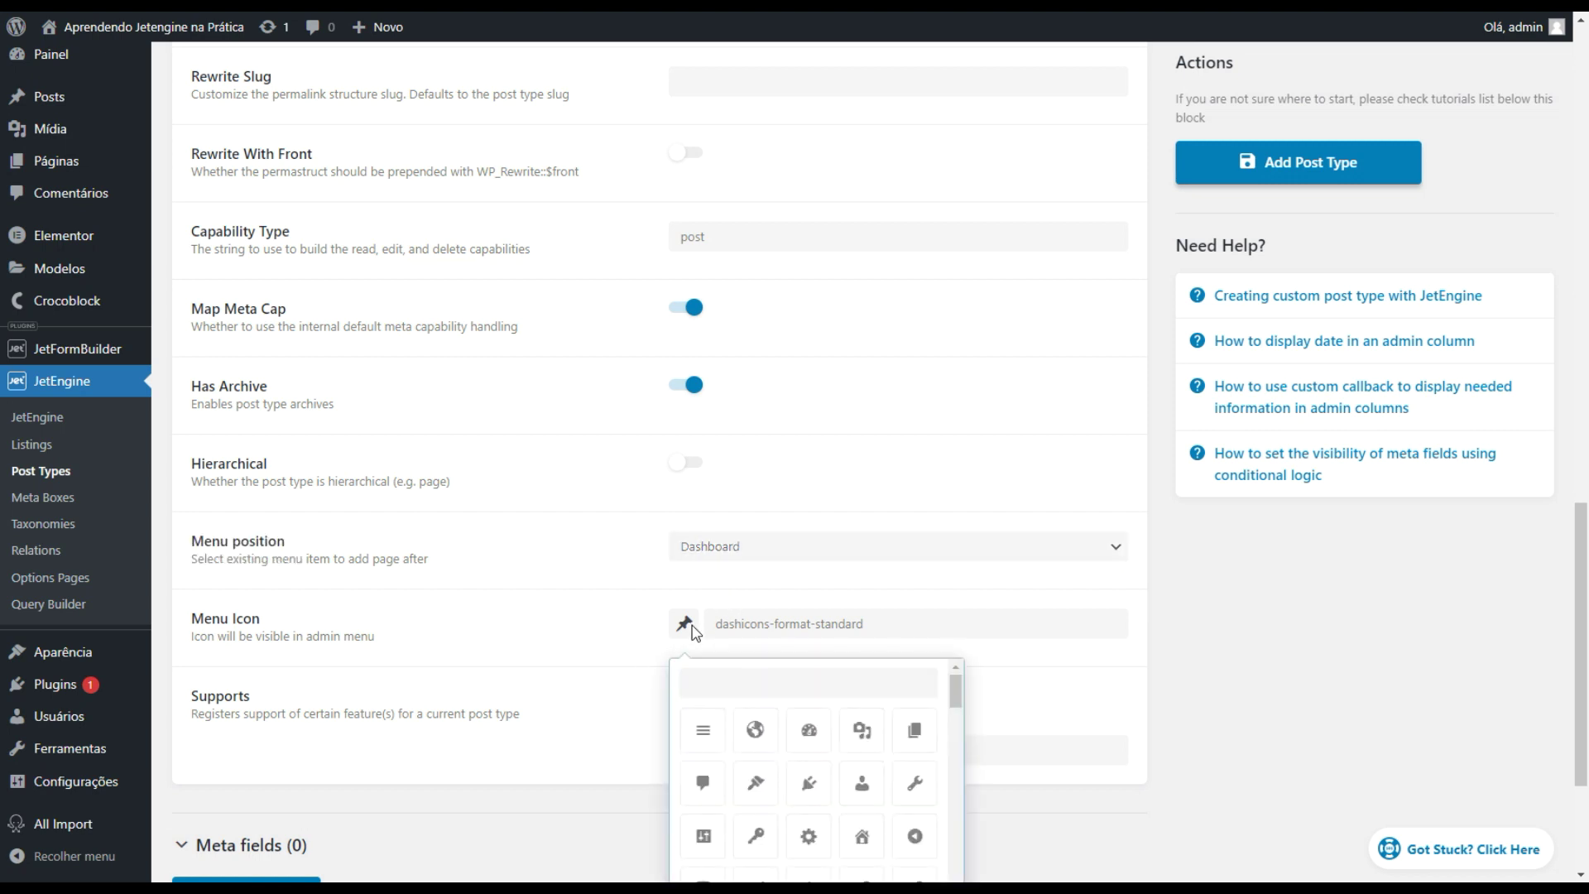
scroll(753, 720, down, 1)
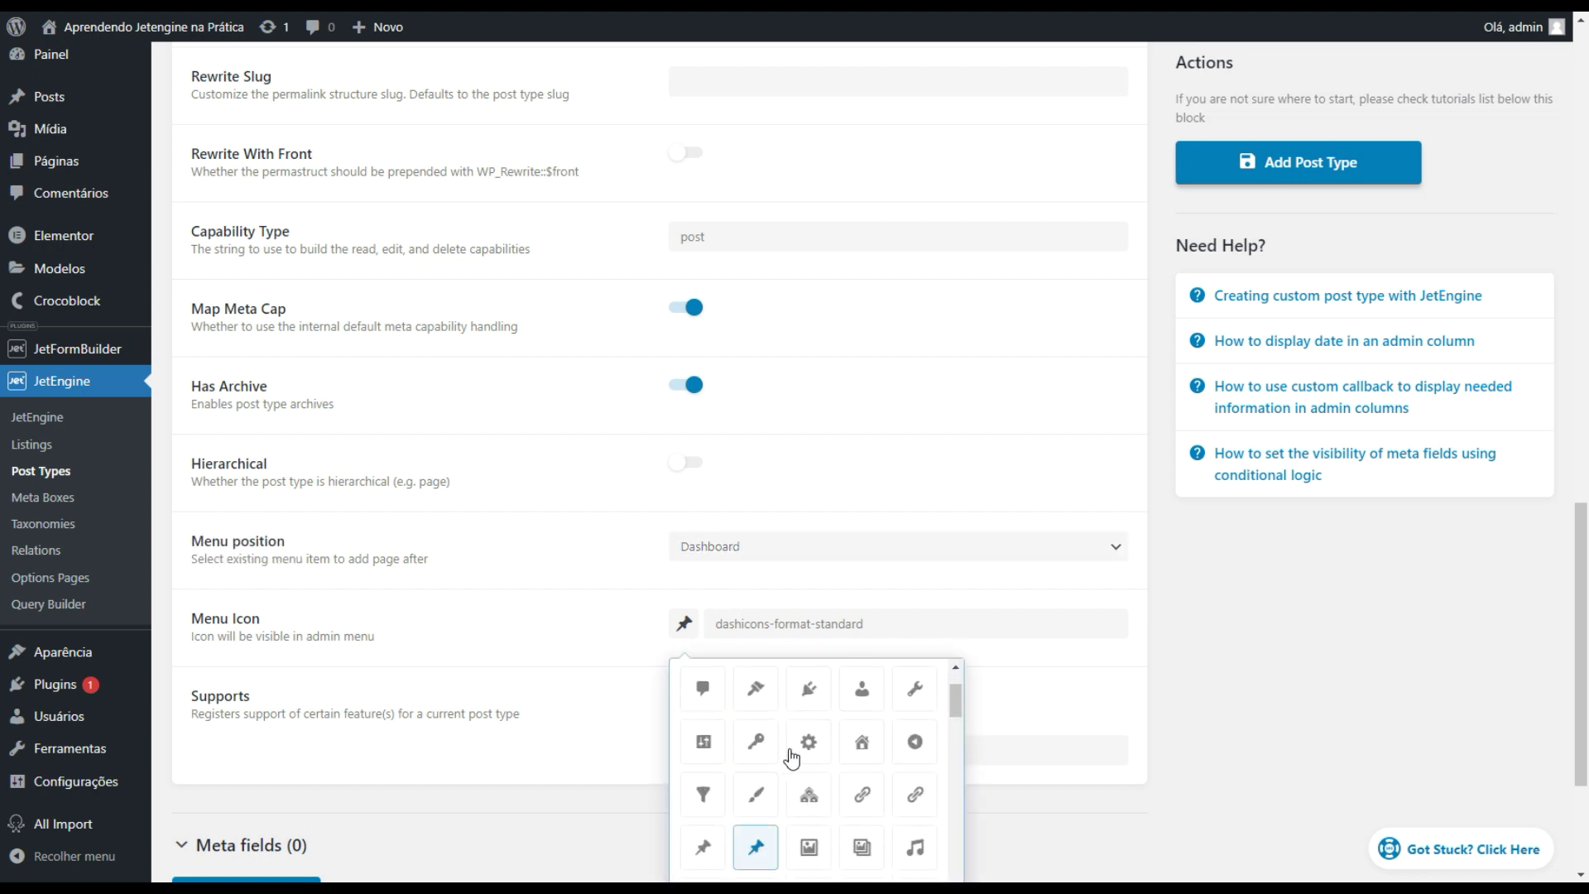
click(809, 747)
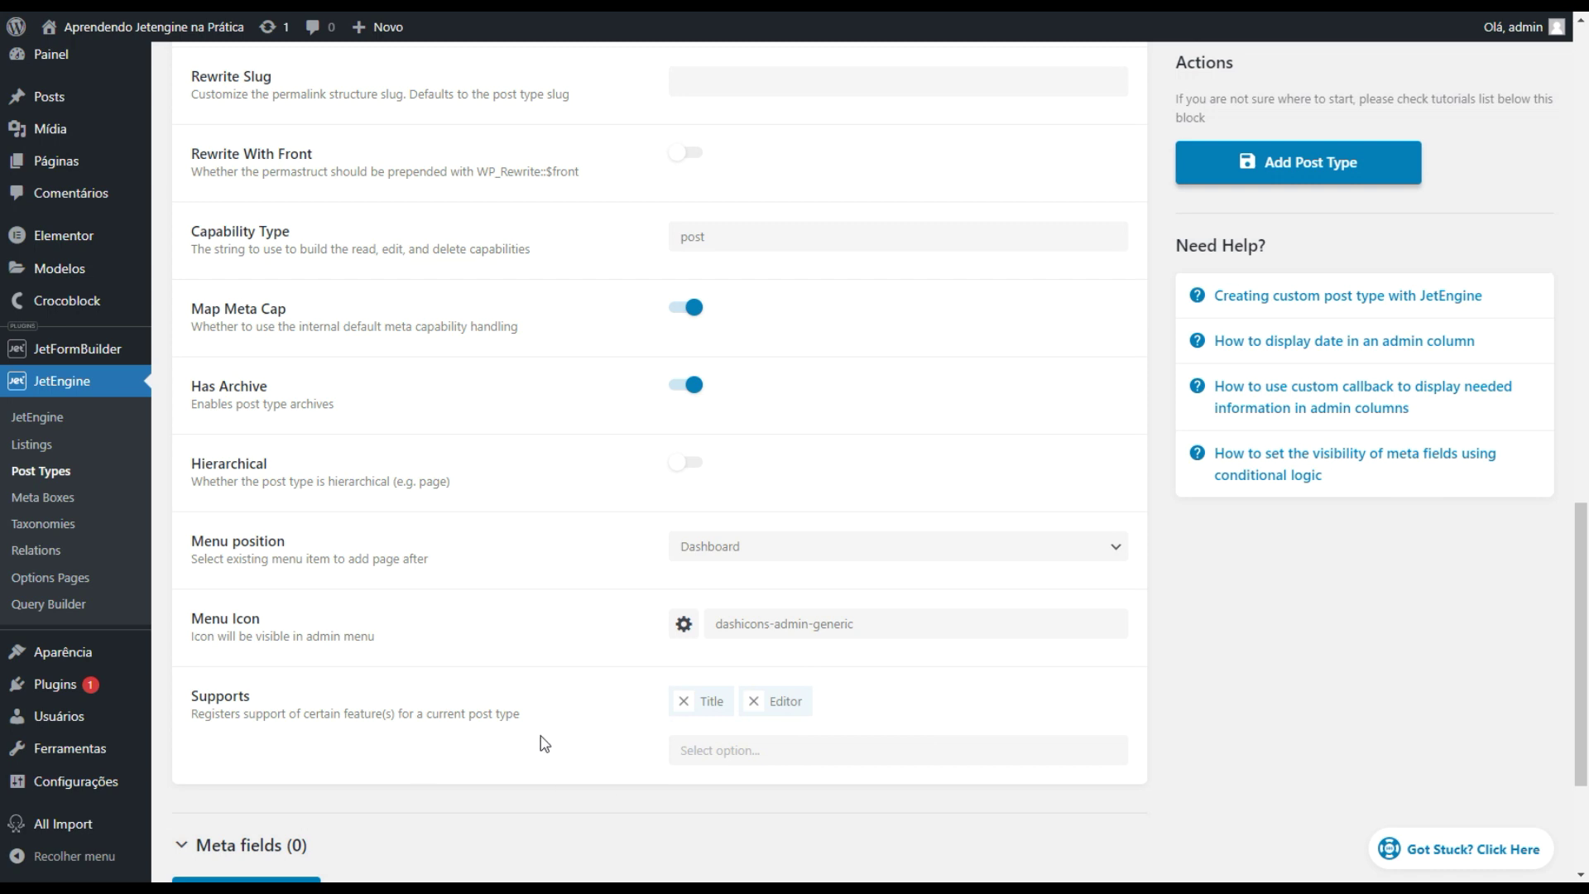
Step: Remove Editor so only Title is supported, and add a first meta field
scroll(632, 723, down, 1)
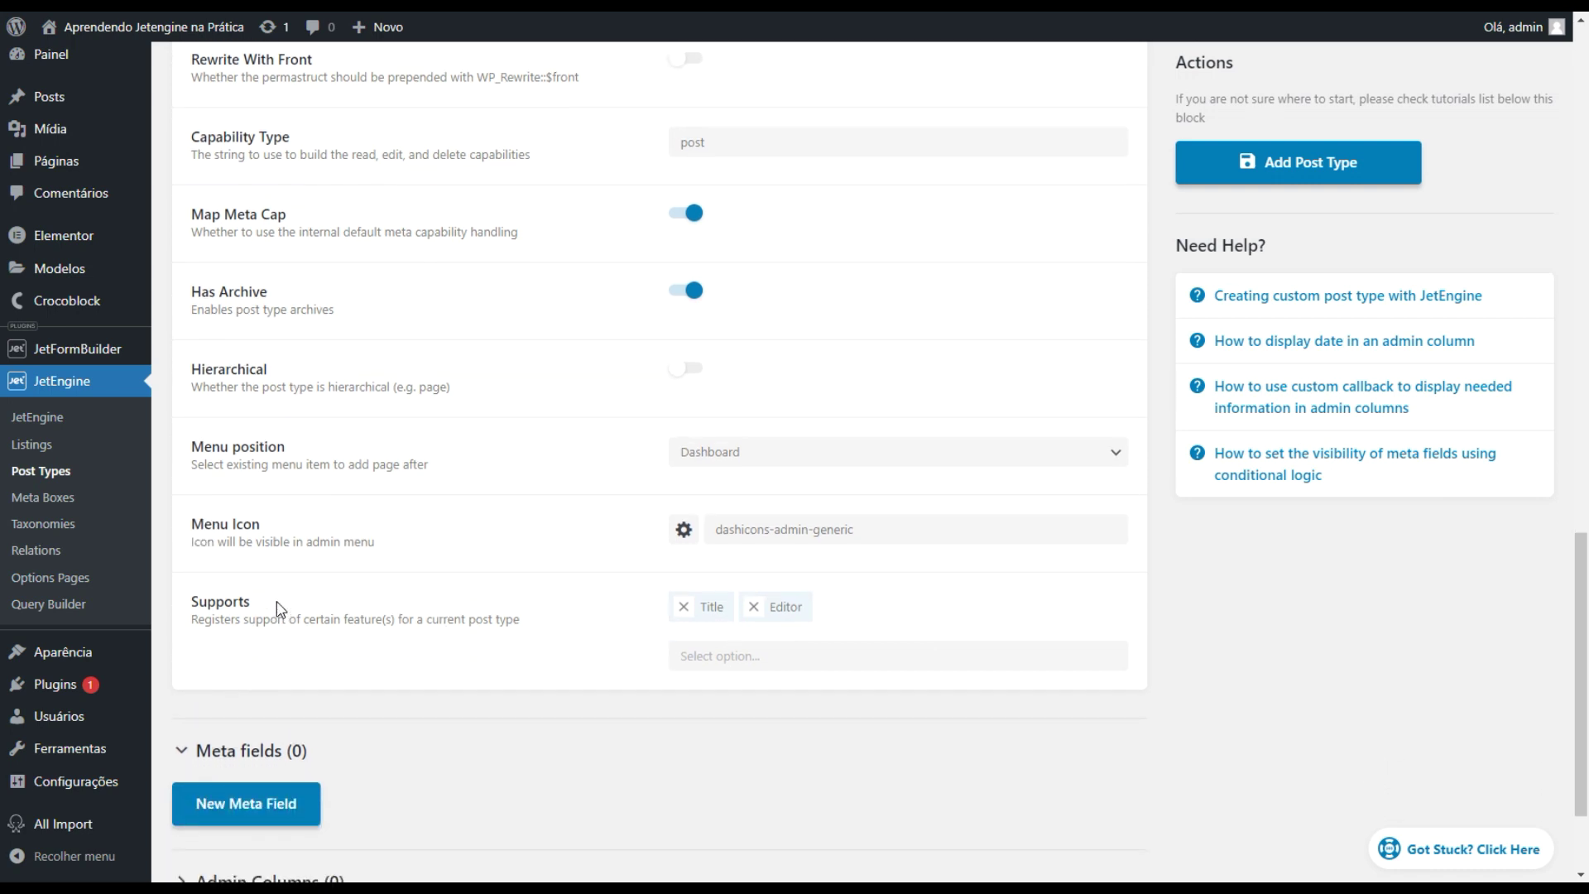
drag(276, 610, 180, 611)
click(754, 607)
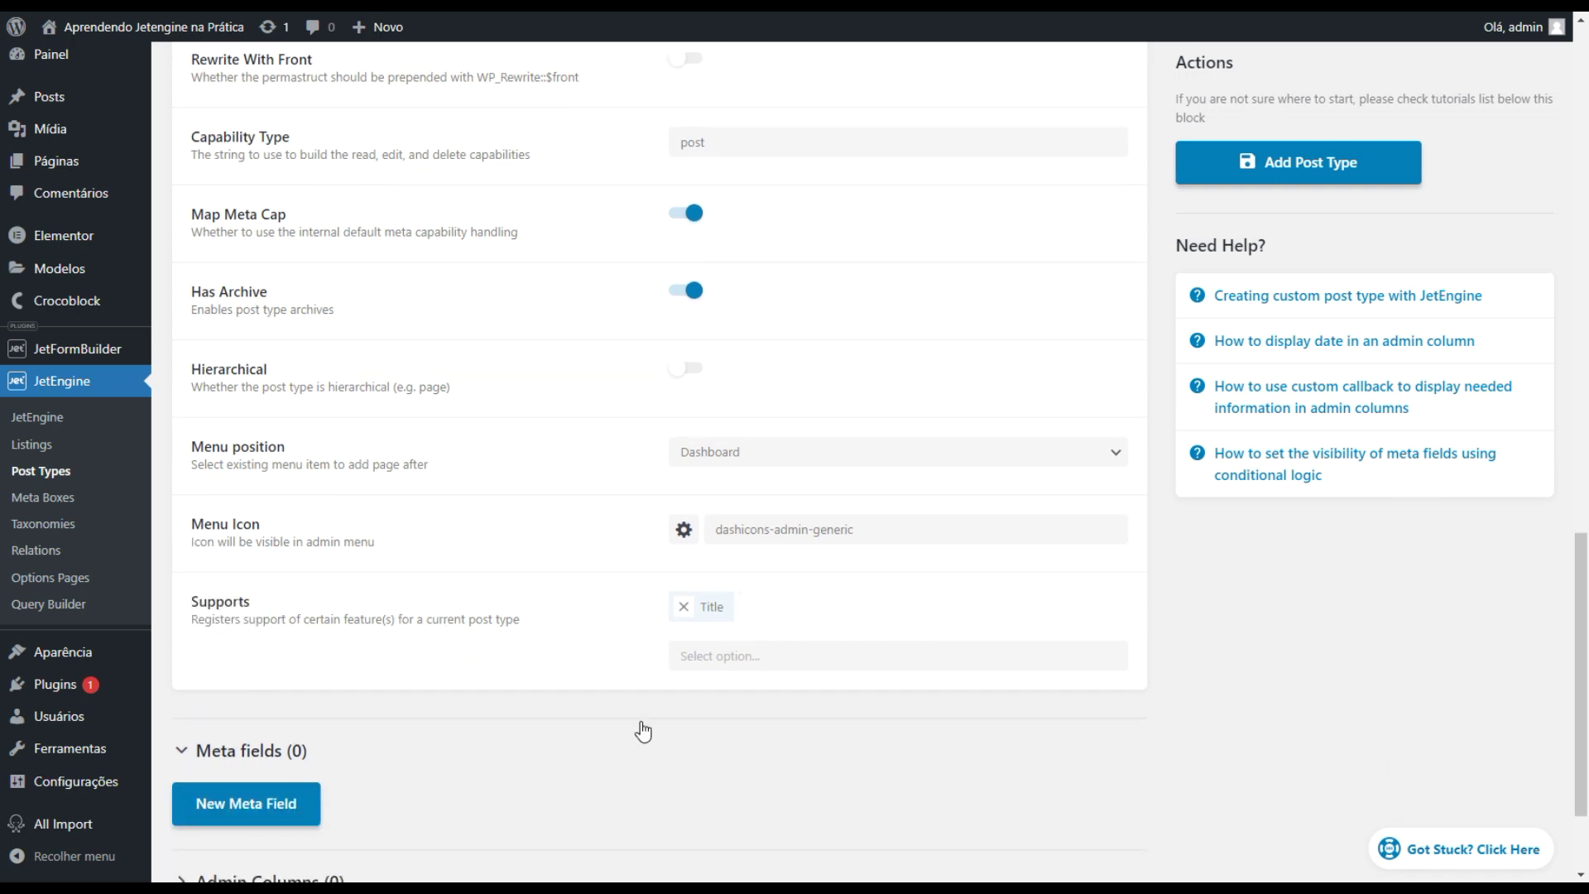
scroll(695, 616, down, 1)
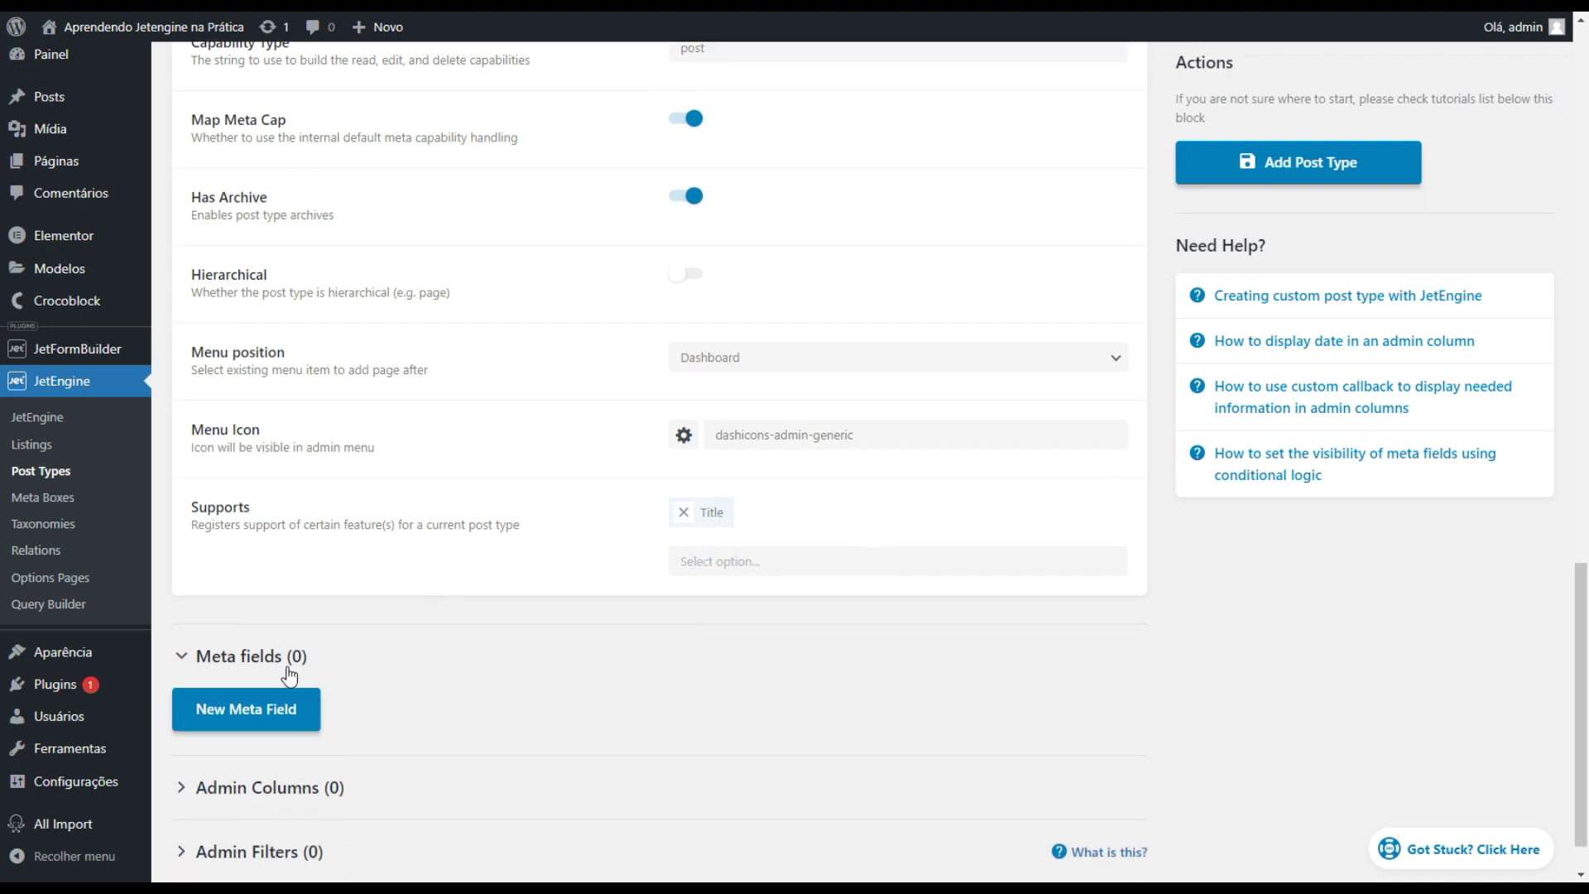
click(273, 722)
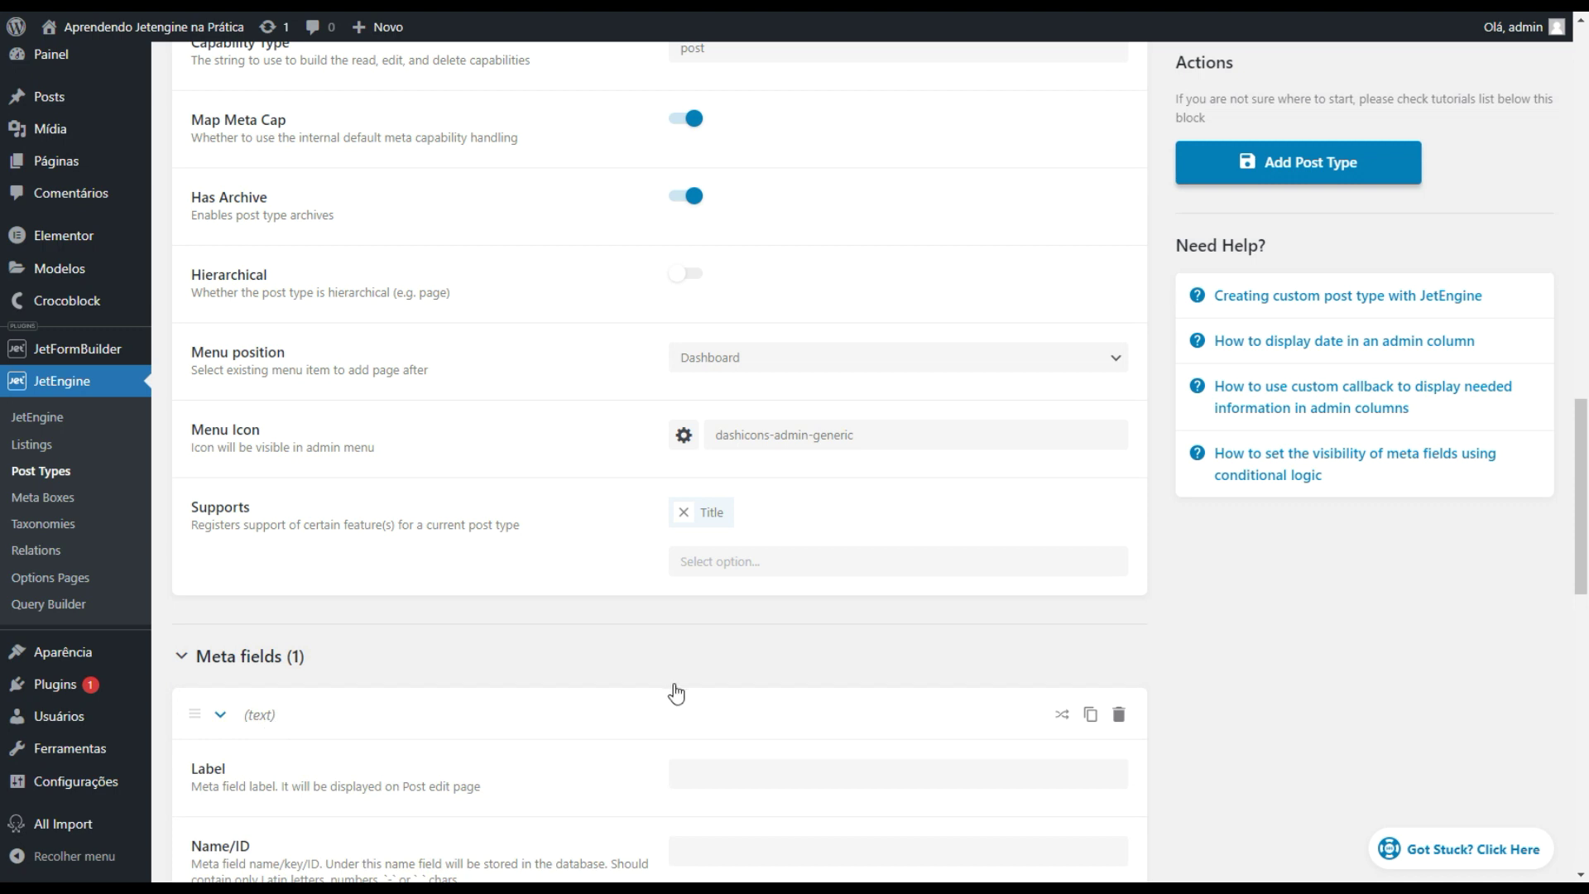
Step: Select the new meta field's label box, then bring up link options for the admin posts menu
scroll(676, 694, down, 4)
click(765, 390)
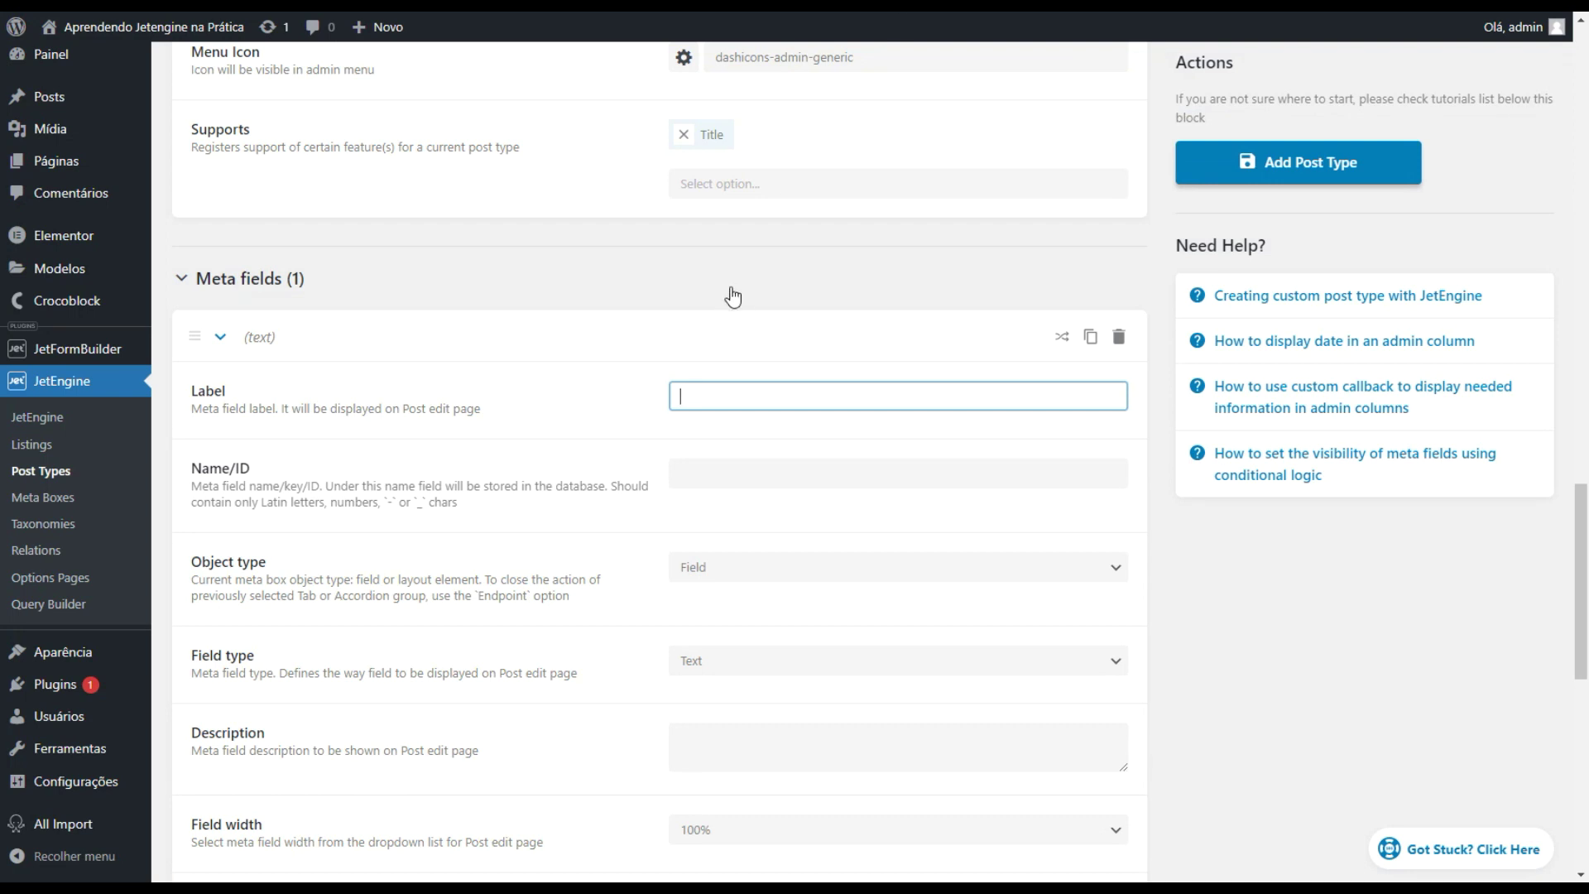
scroll(712, 224, up, 1)
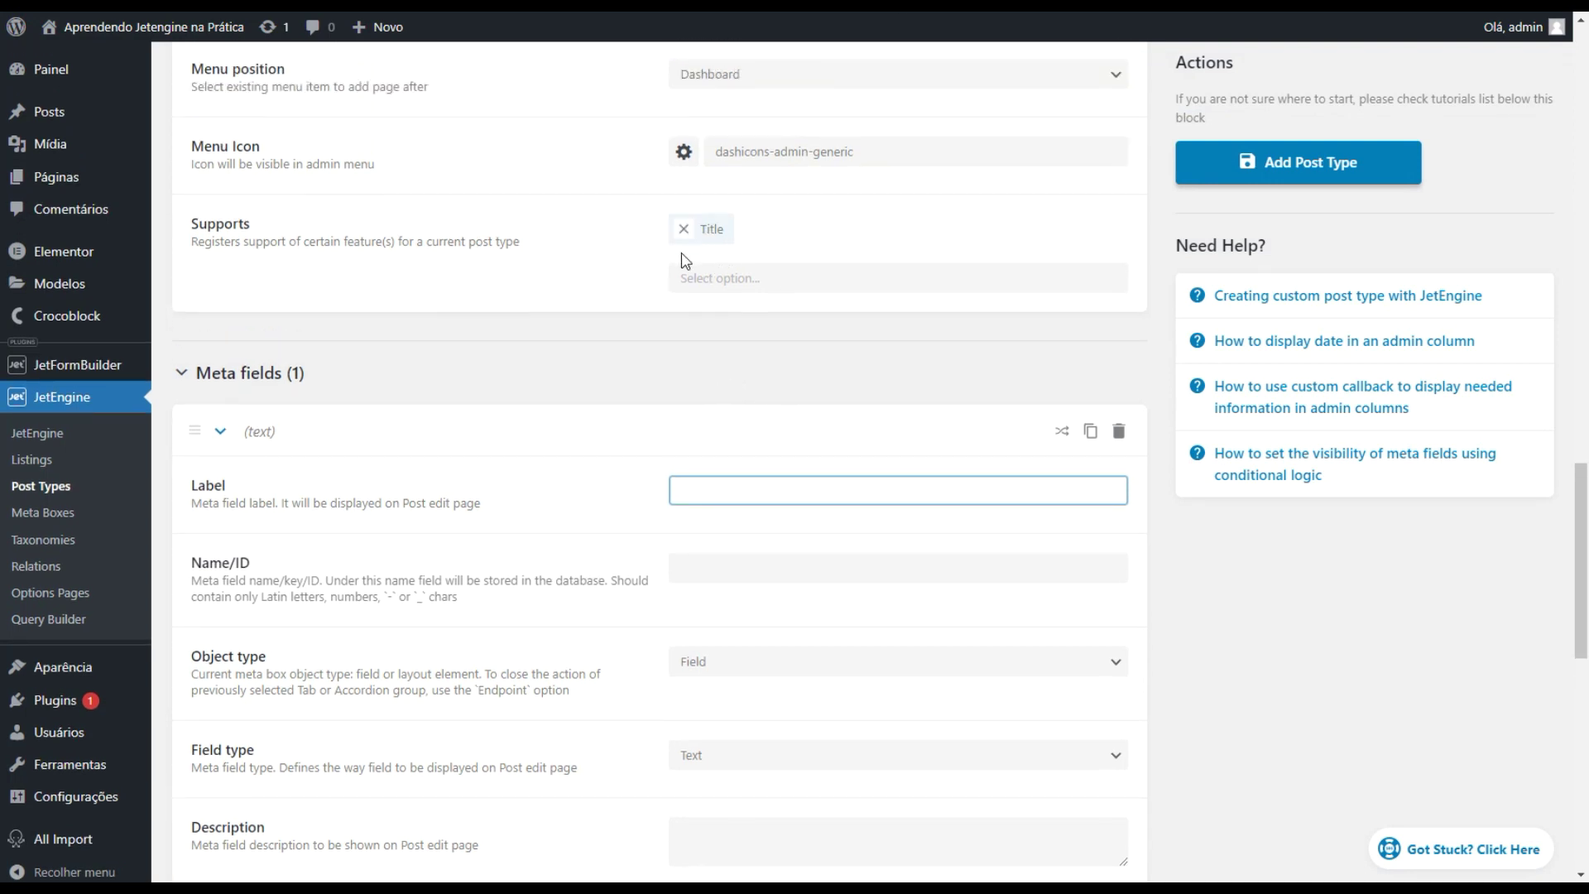
scroll(700, 250, up, 2)
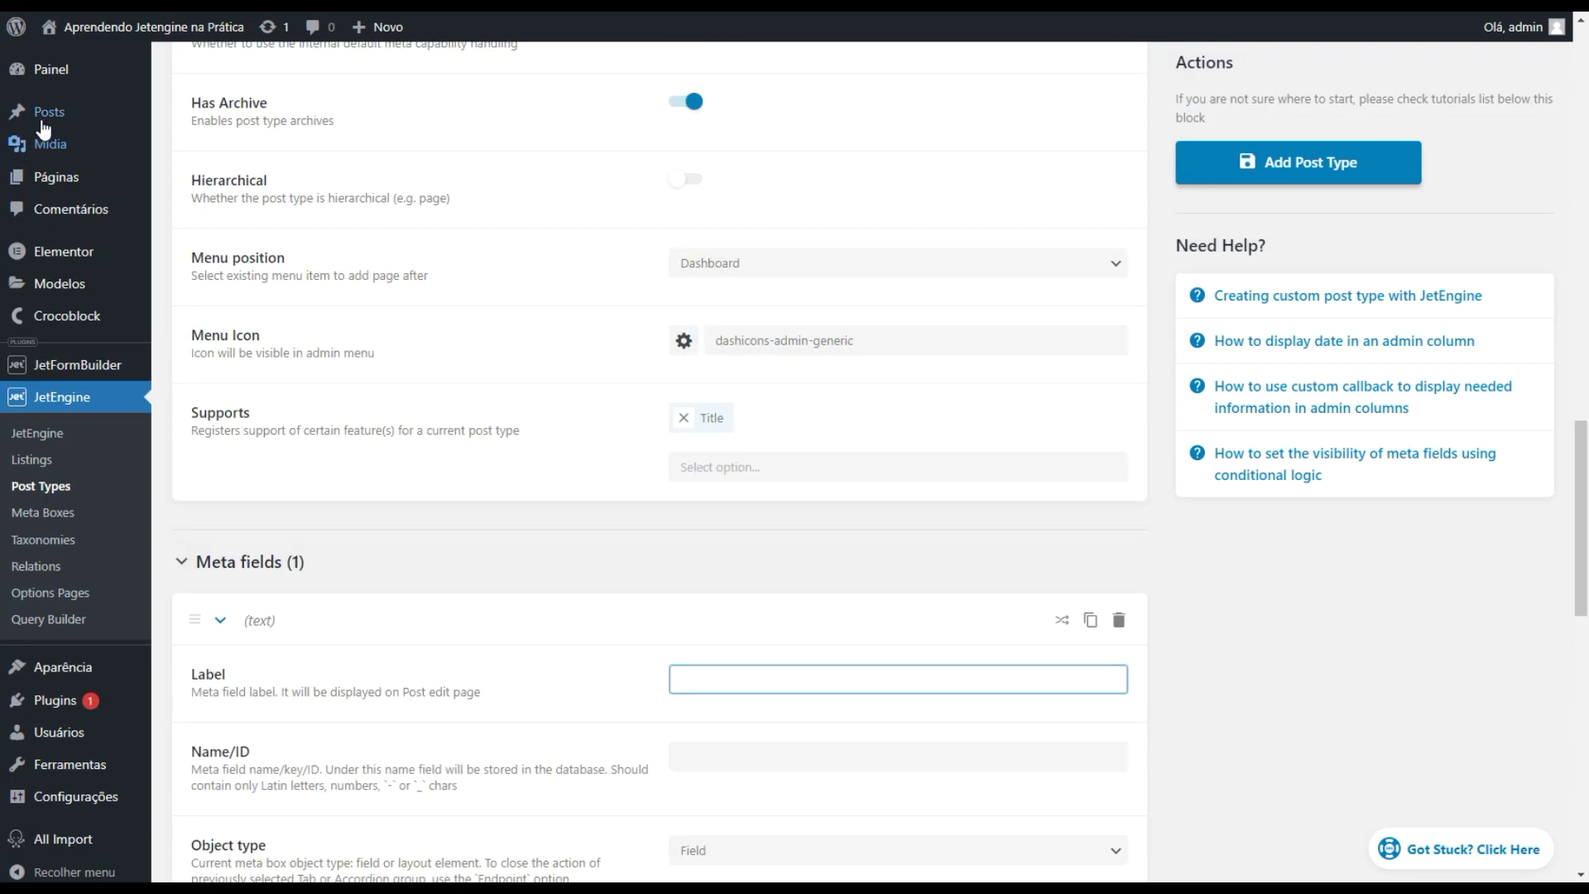
right_click(43, 119)
click(99, 139)
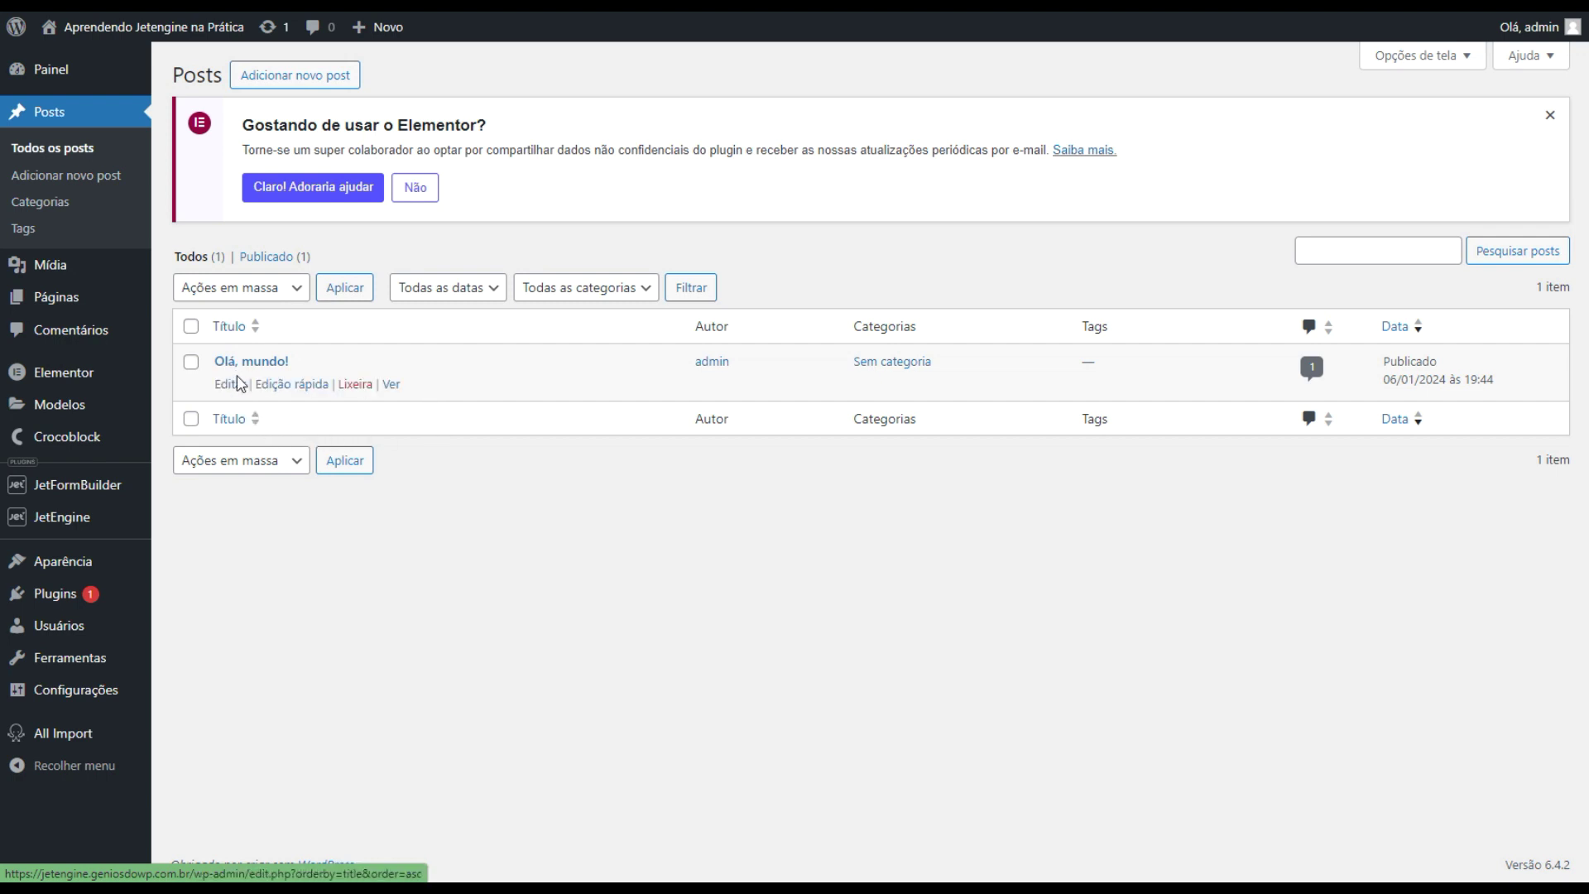
drag(214, 361, 343, 367)
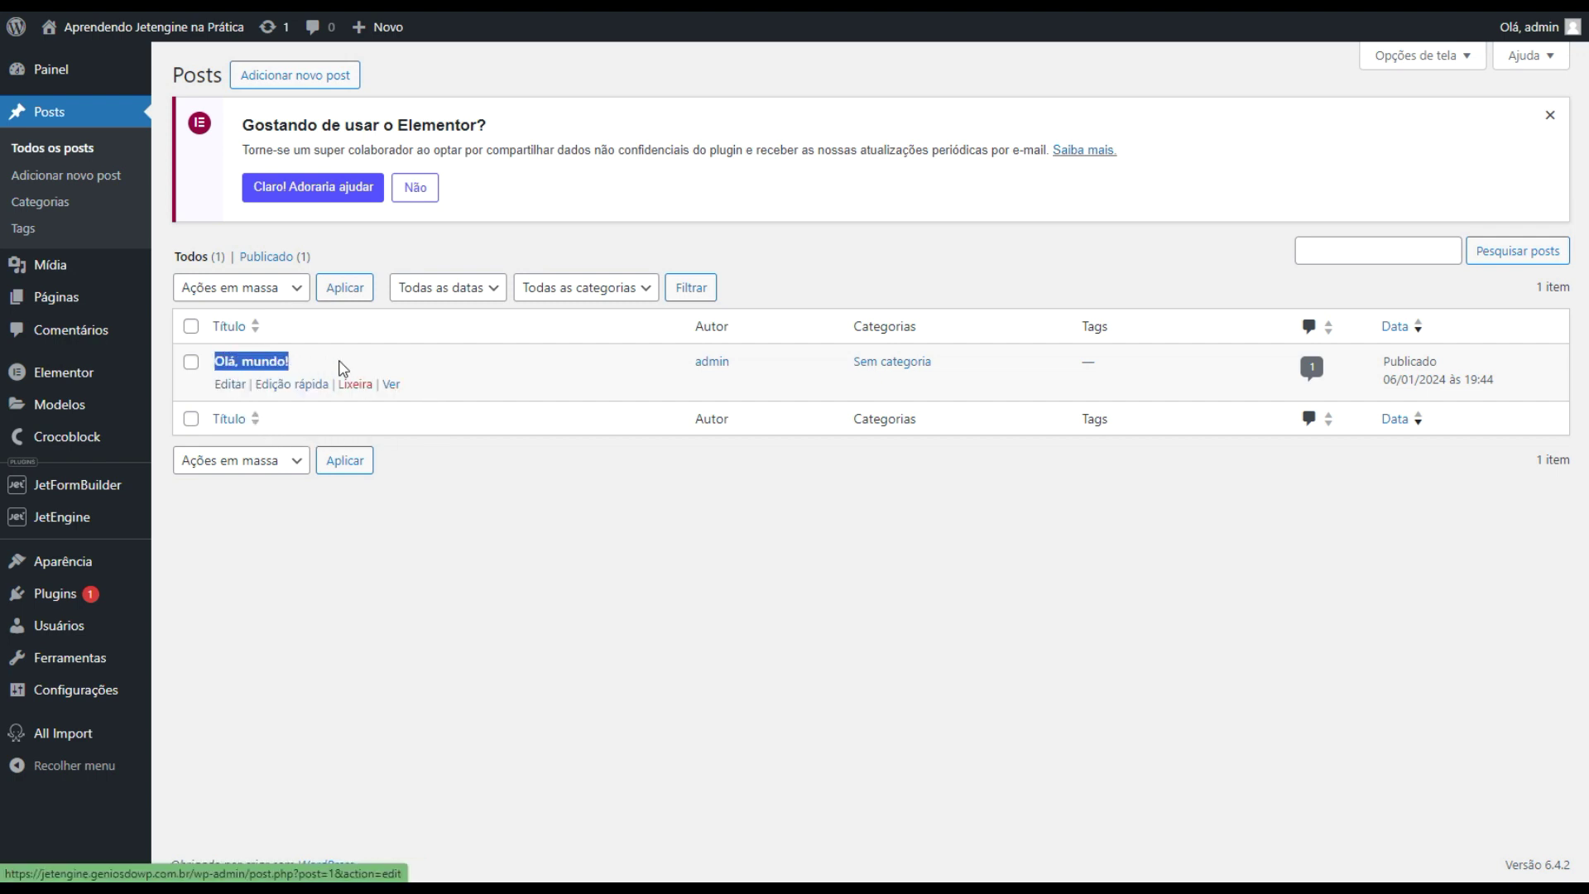
click(368, 372)
mouse_move(63, 371)
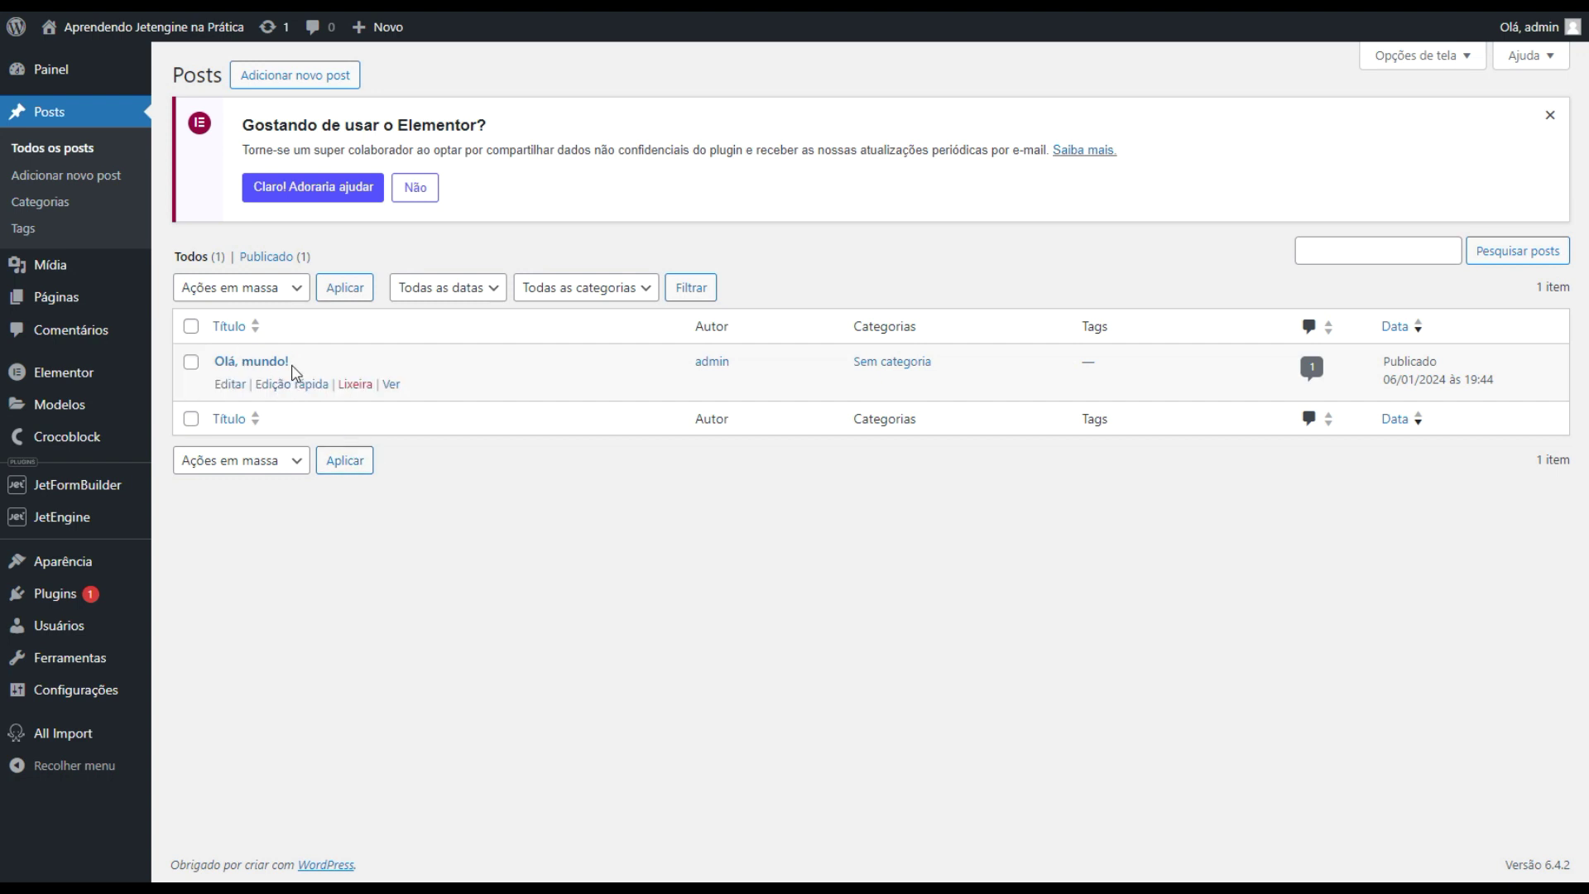
drag(307, 372, 194, 364)
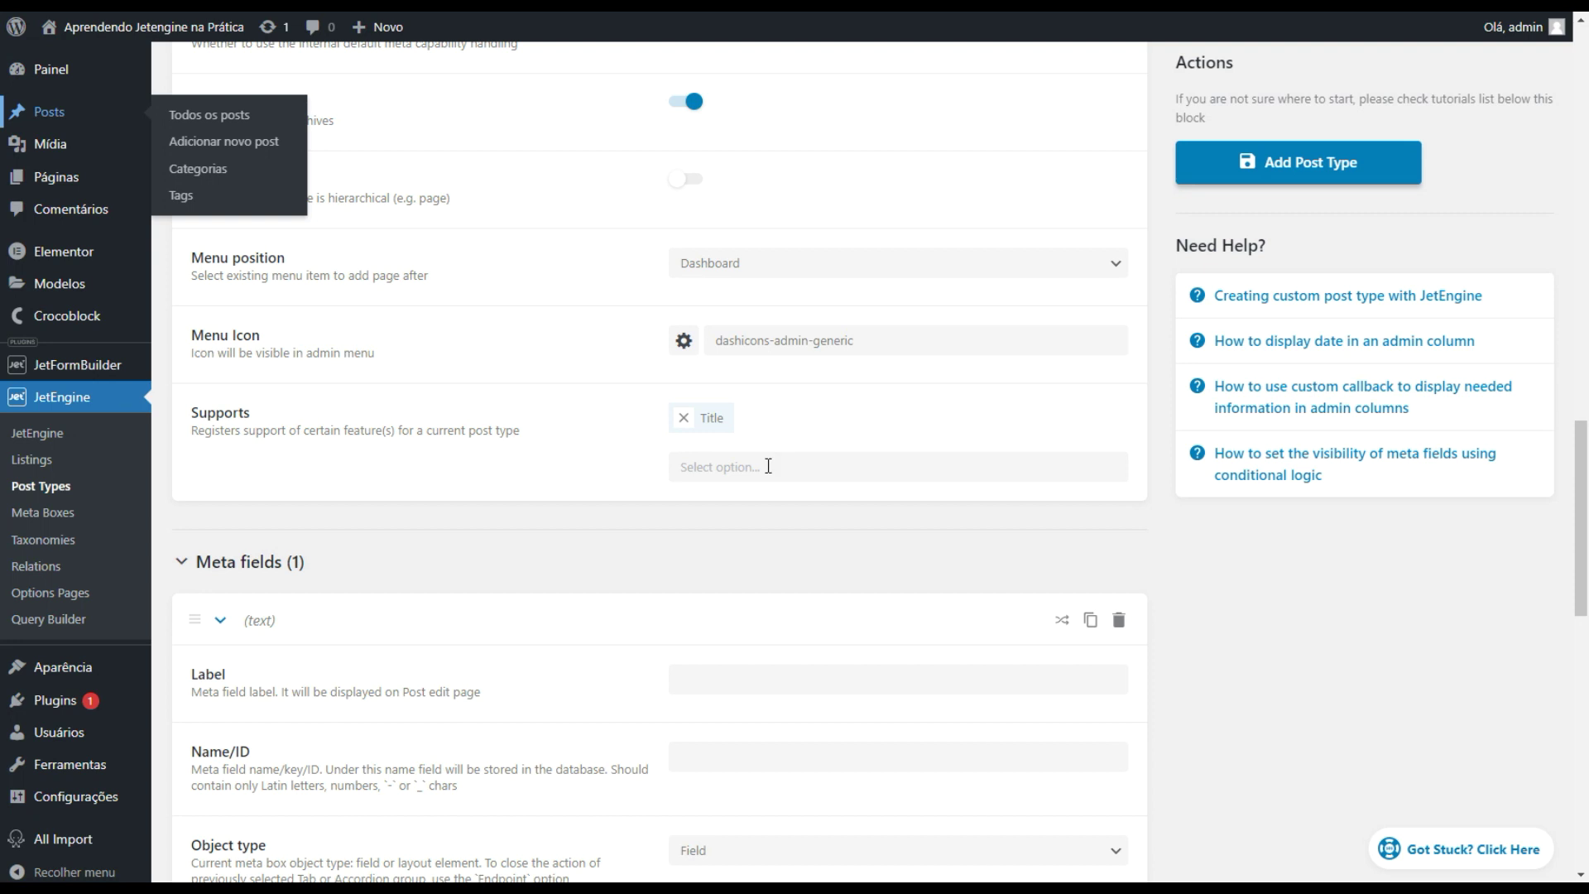
click(768, 466)
click(584, 572)
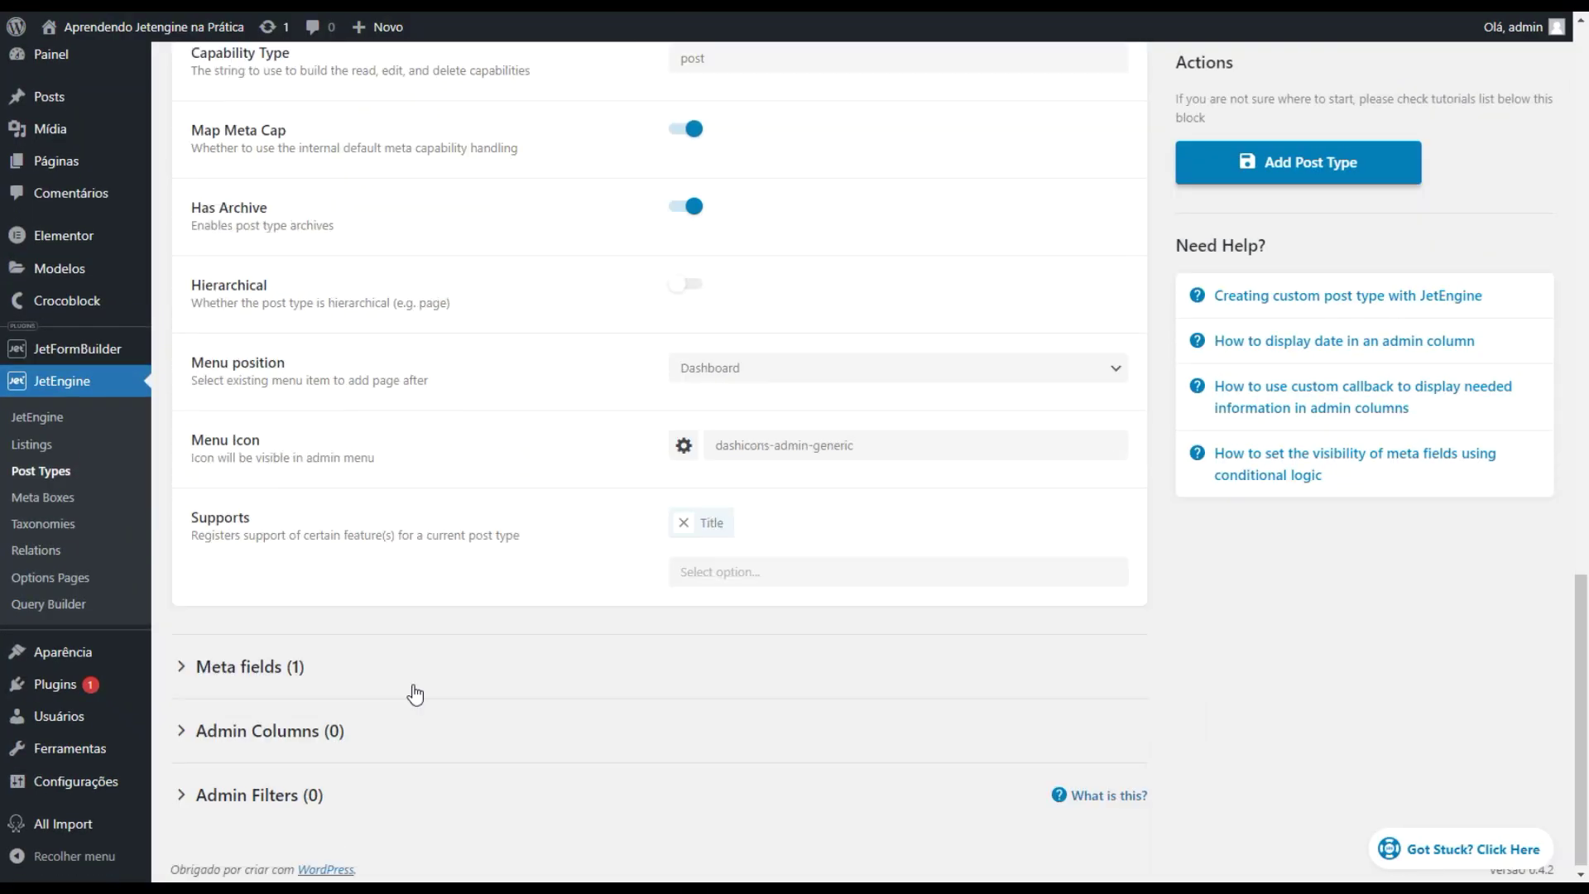
Step: Add text meta fields labelled Rua and Telefone with auto-filled names/IDs
click(232, 666)
scroll(433, 558, down, 3)
scroll(839, 436, down, 4)
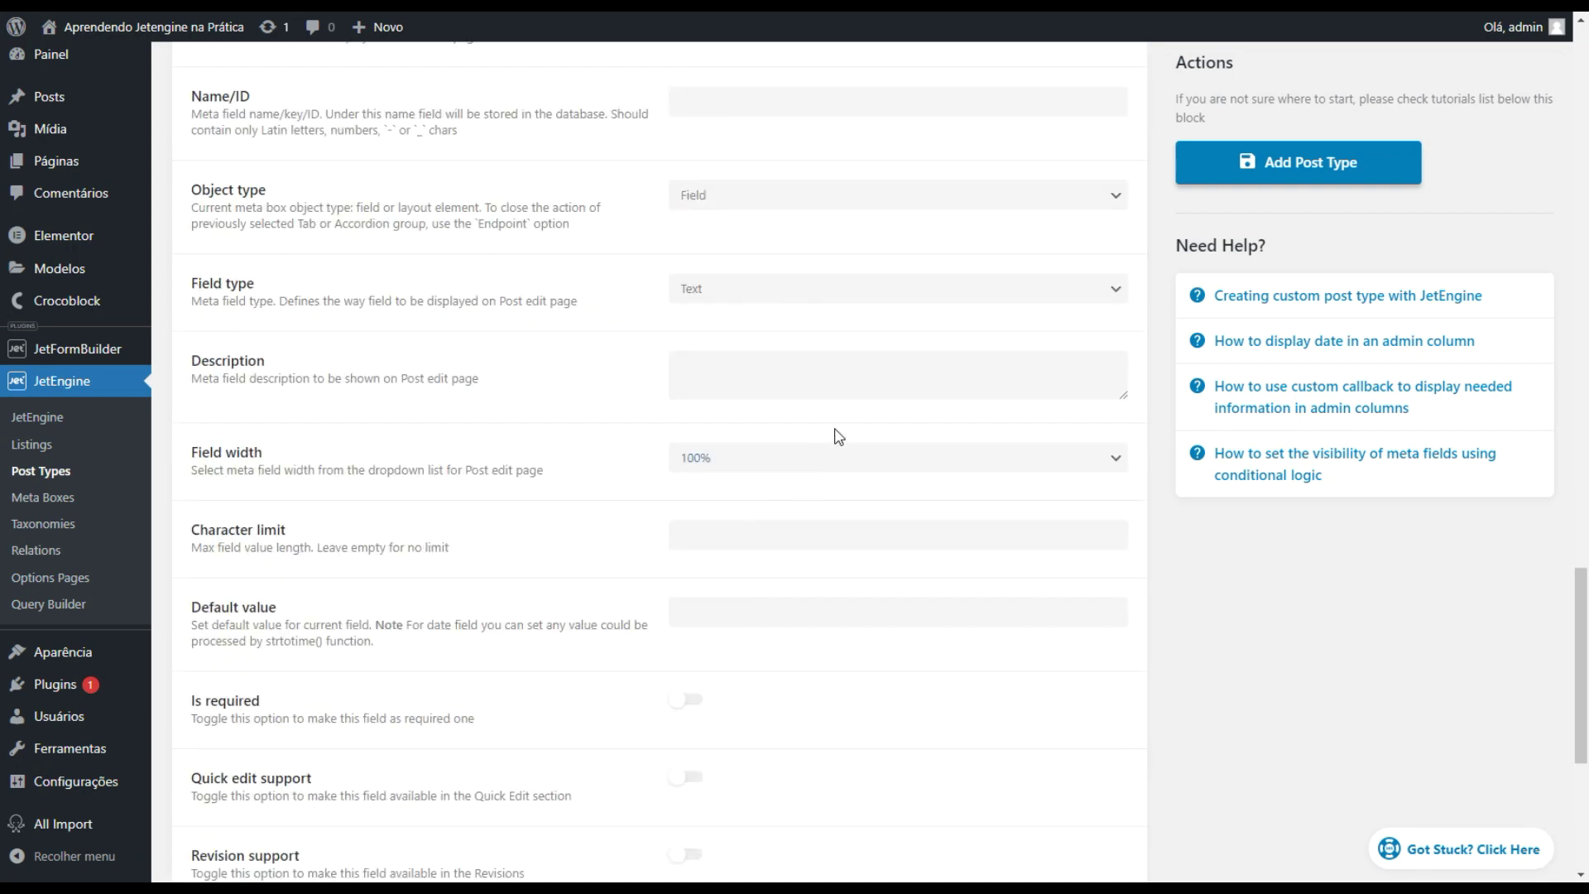
scroll(838, 437, up, 2)
scroll(839, 437, up, 1)
click(832, 219)
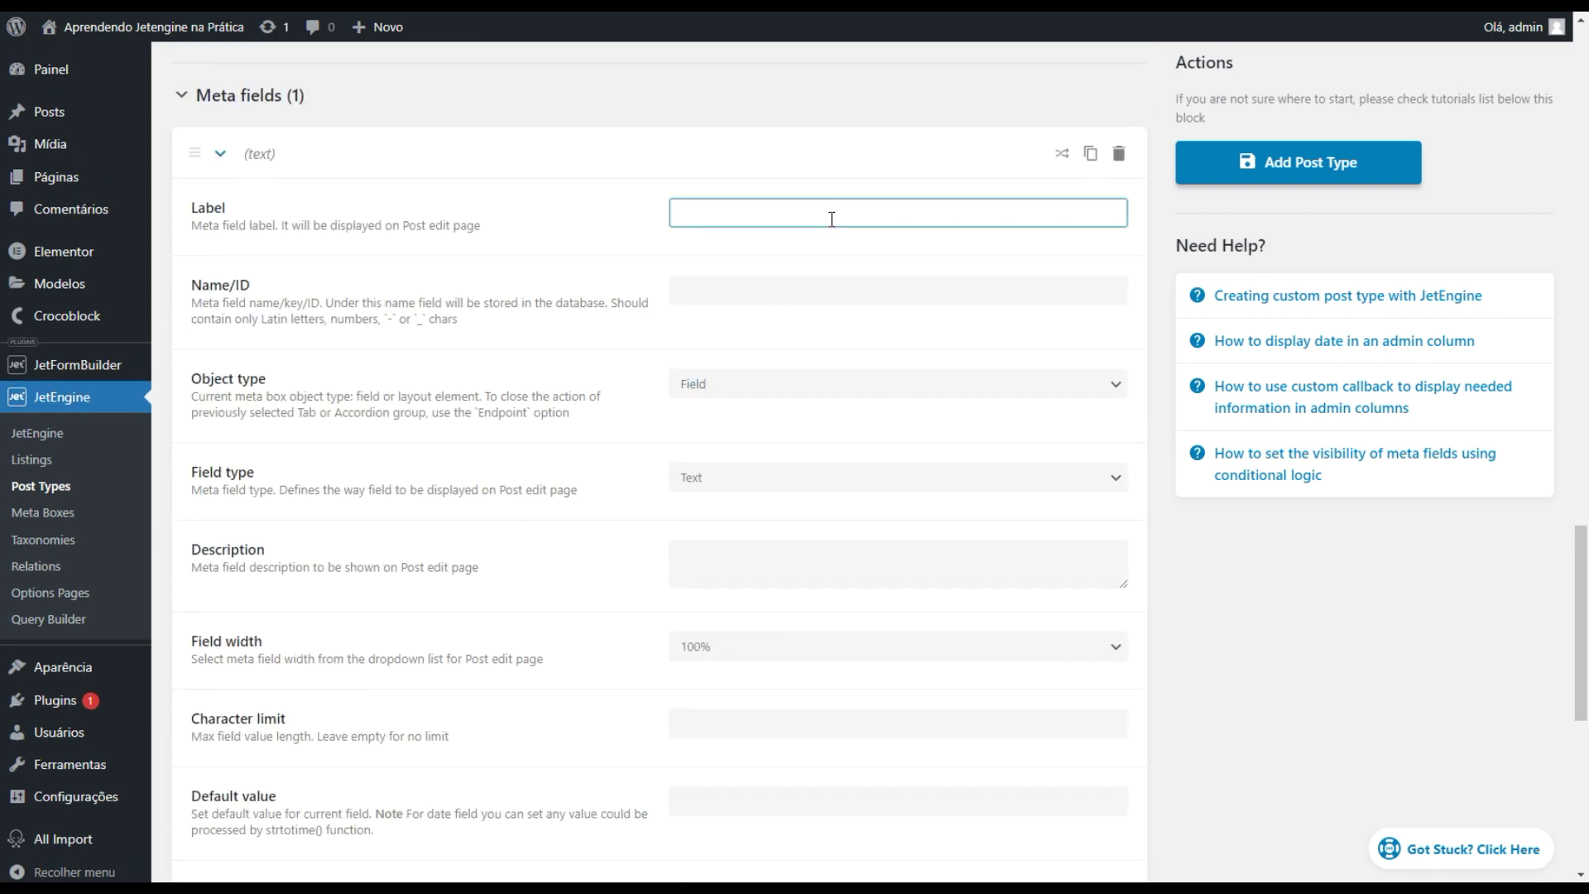
text(Rua)
key(Tab)
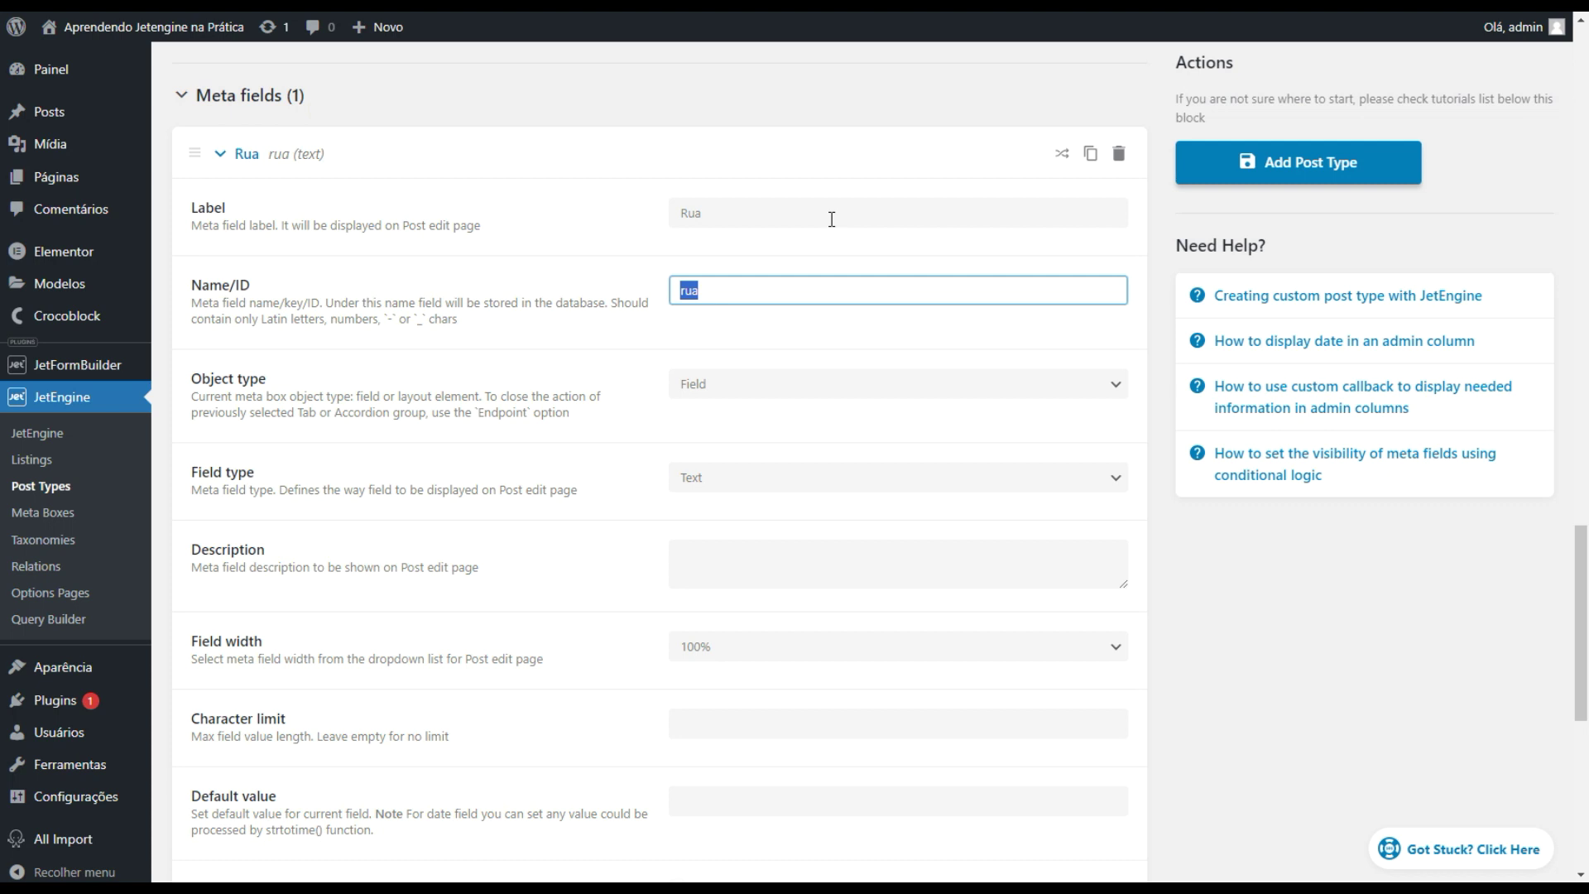
click(246, 154)
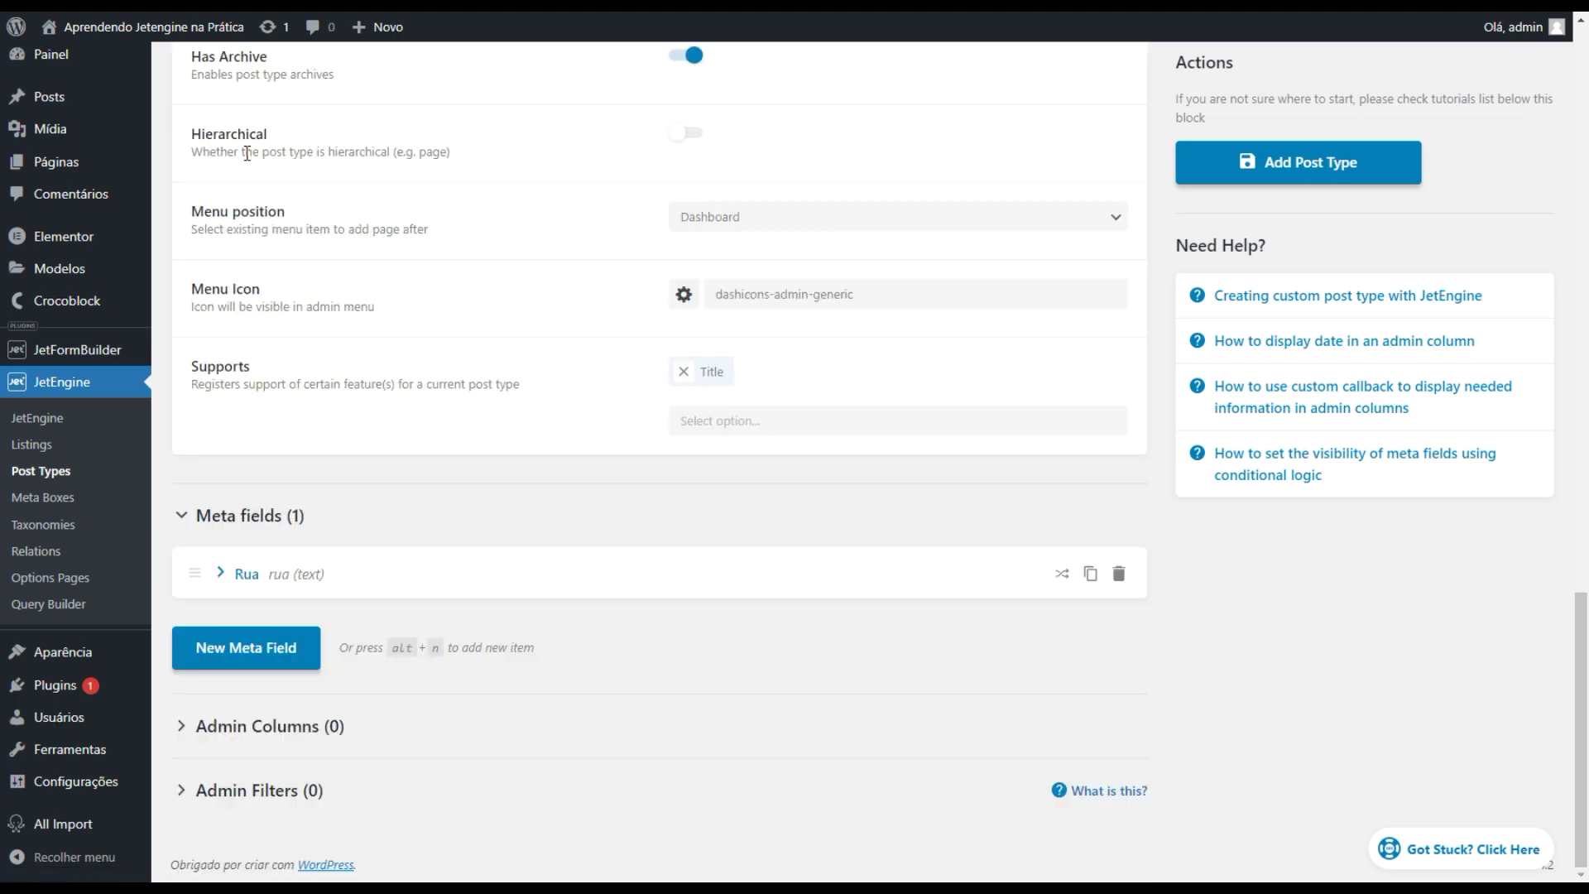
click(299, 658)
scroll(557, 606, down, 3)
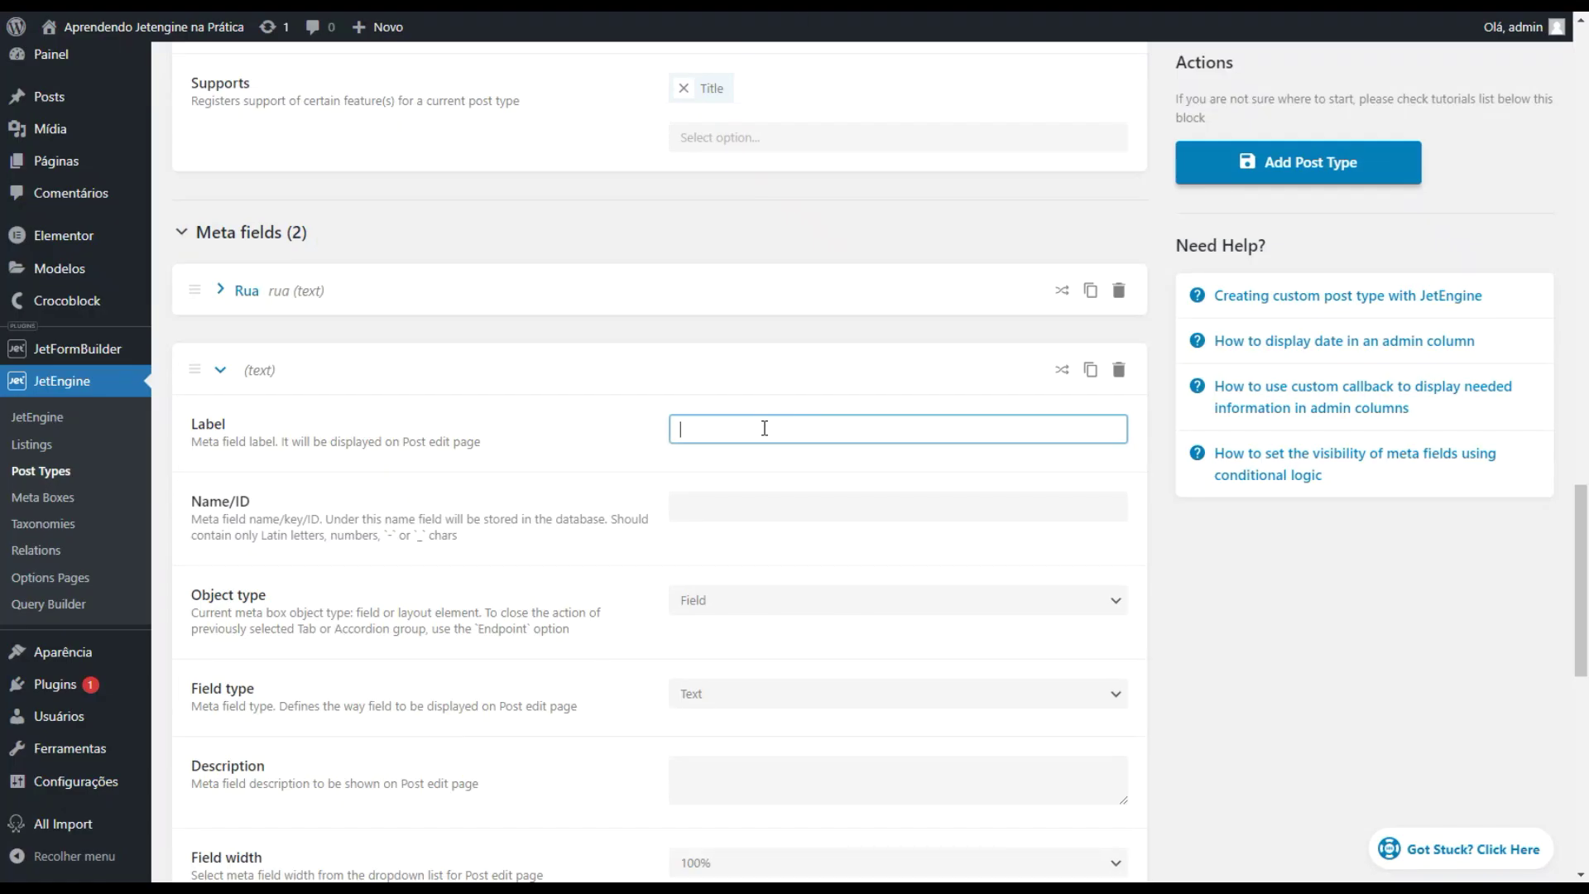
text(Telef)
text(one)
key(Tab)
click(286, 382)
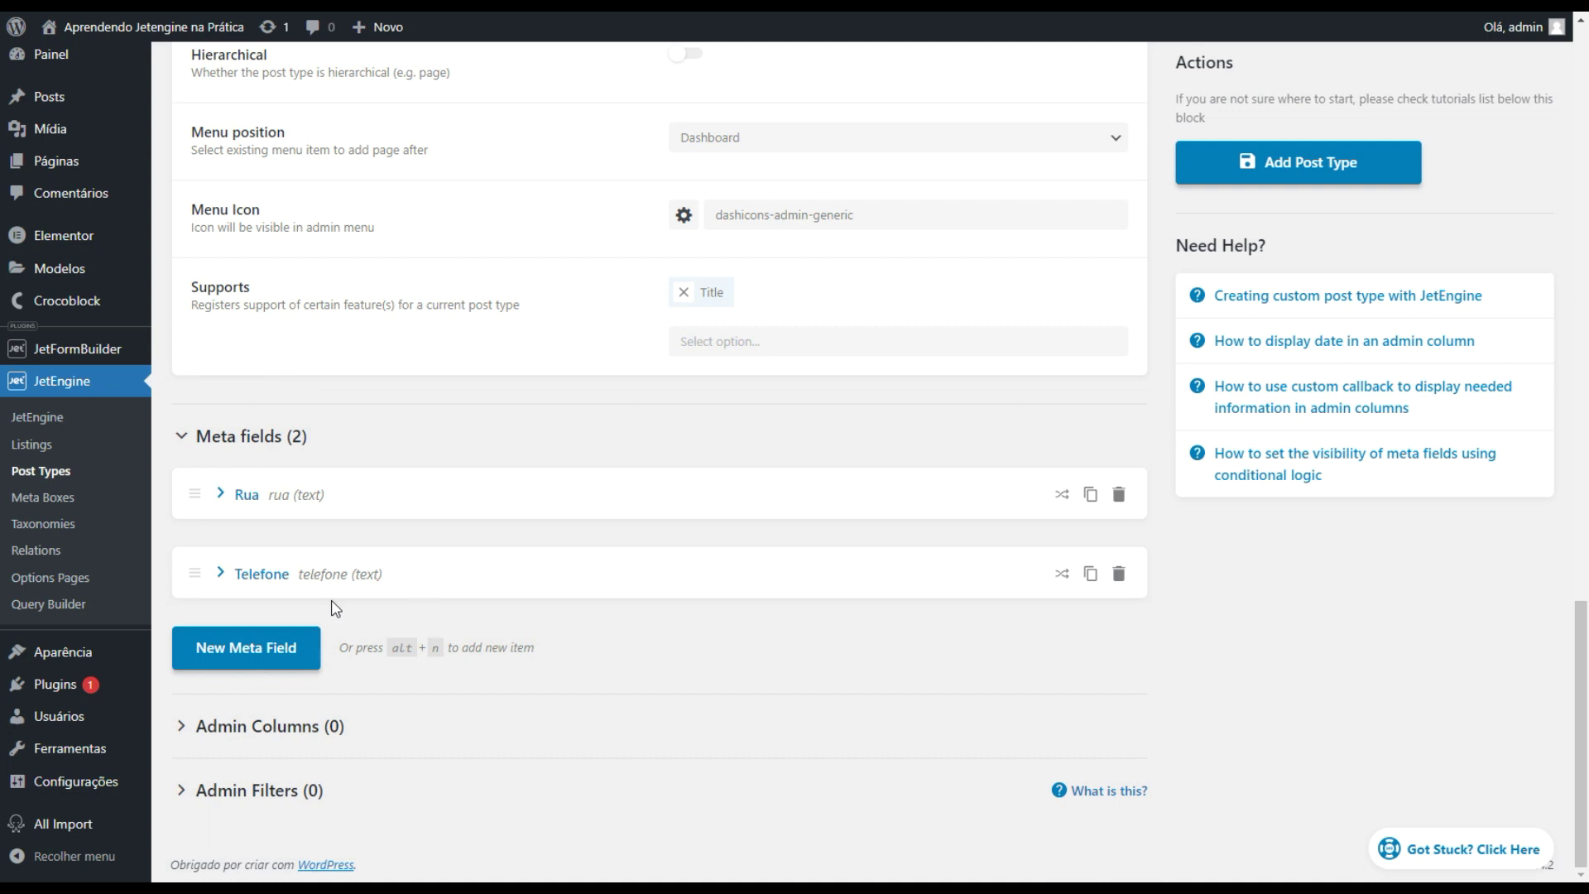
Step: Add a Profissão meta field with the accent removed from its name/ID, checking the spreadsheet columns
click(282, 650)
click(741, 701)
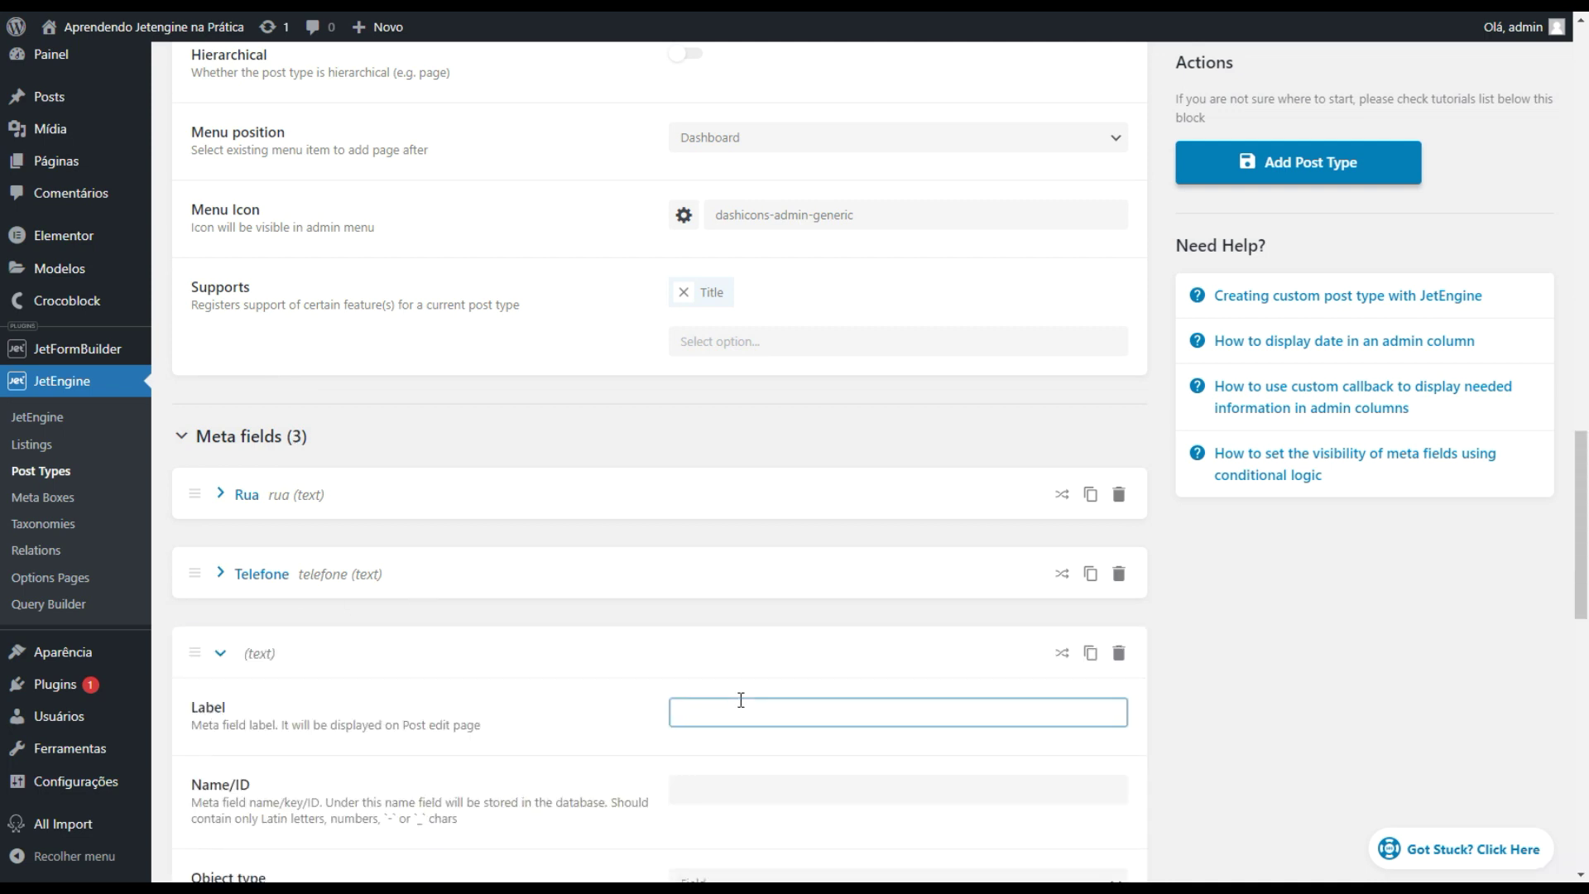
text(Profissão)
key(Tab)
scroll(733, 712, down, 5)
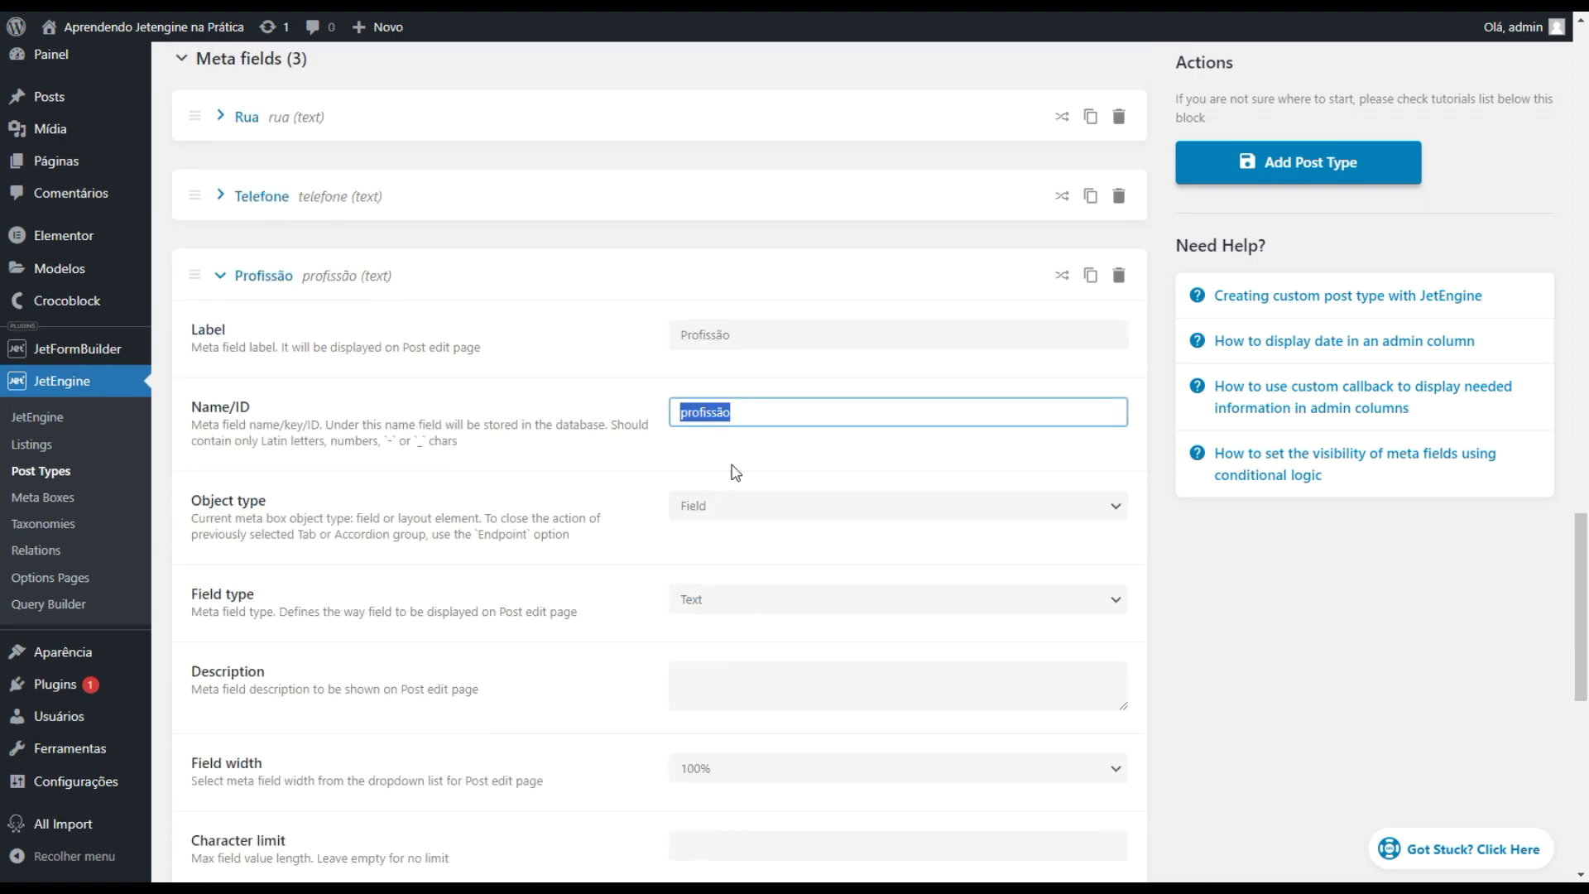
click(724, 409)
text(a)
click(268, 287)
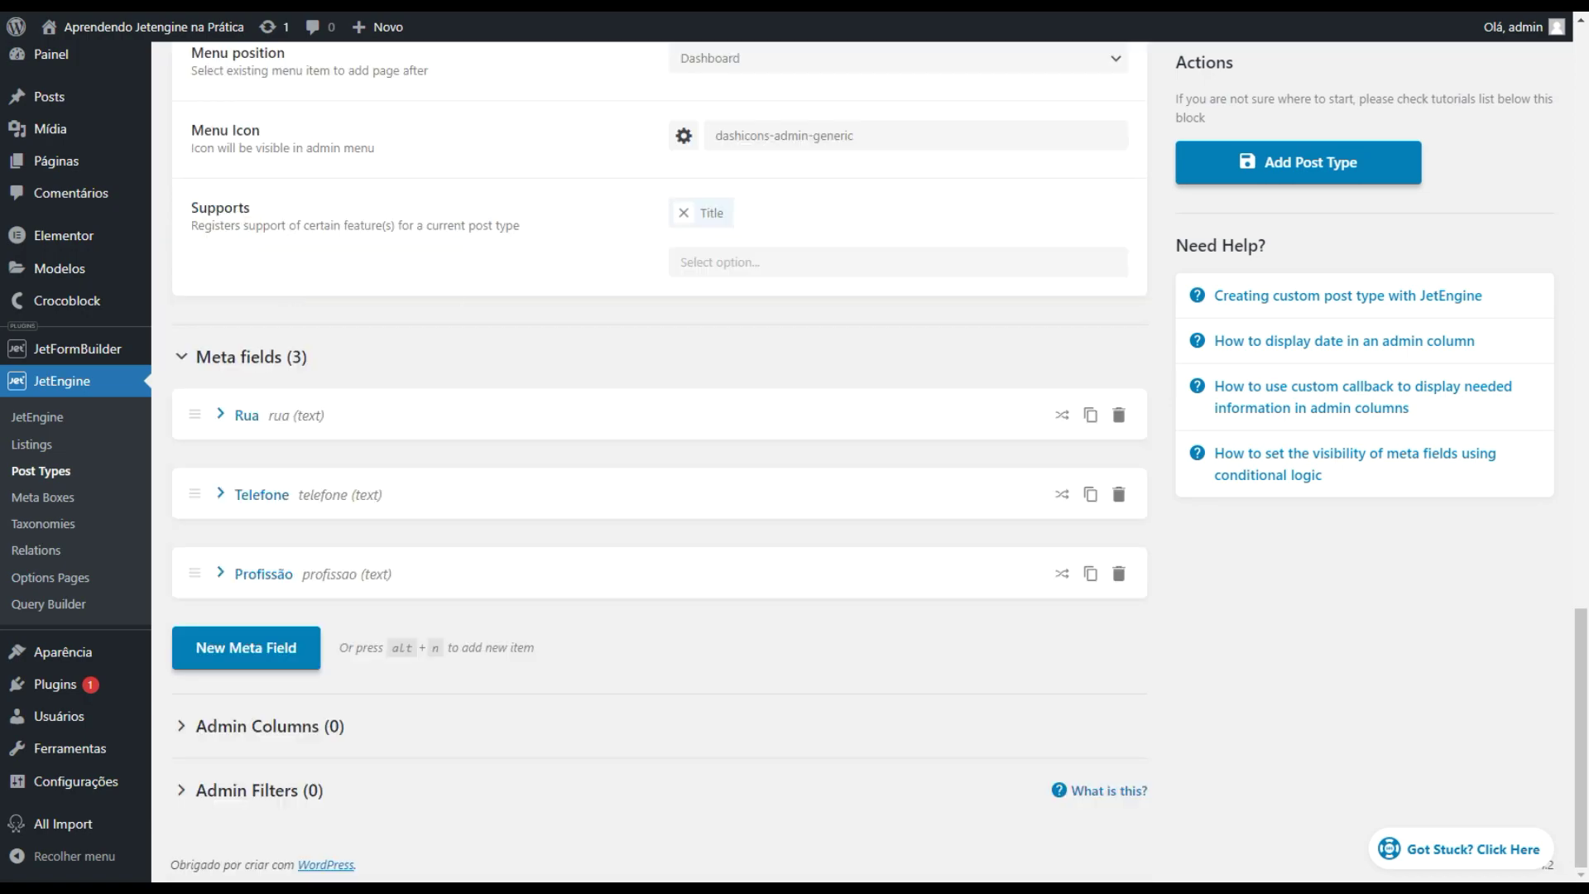
key(alt+Tab)
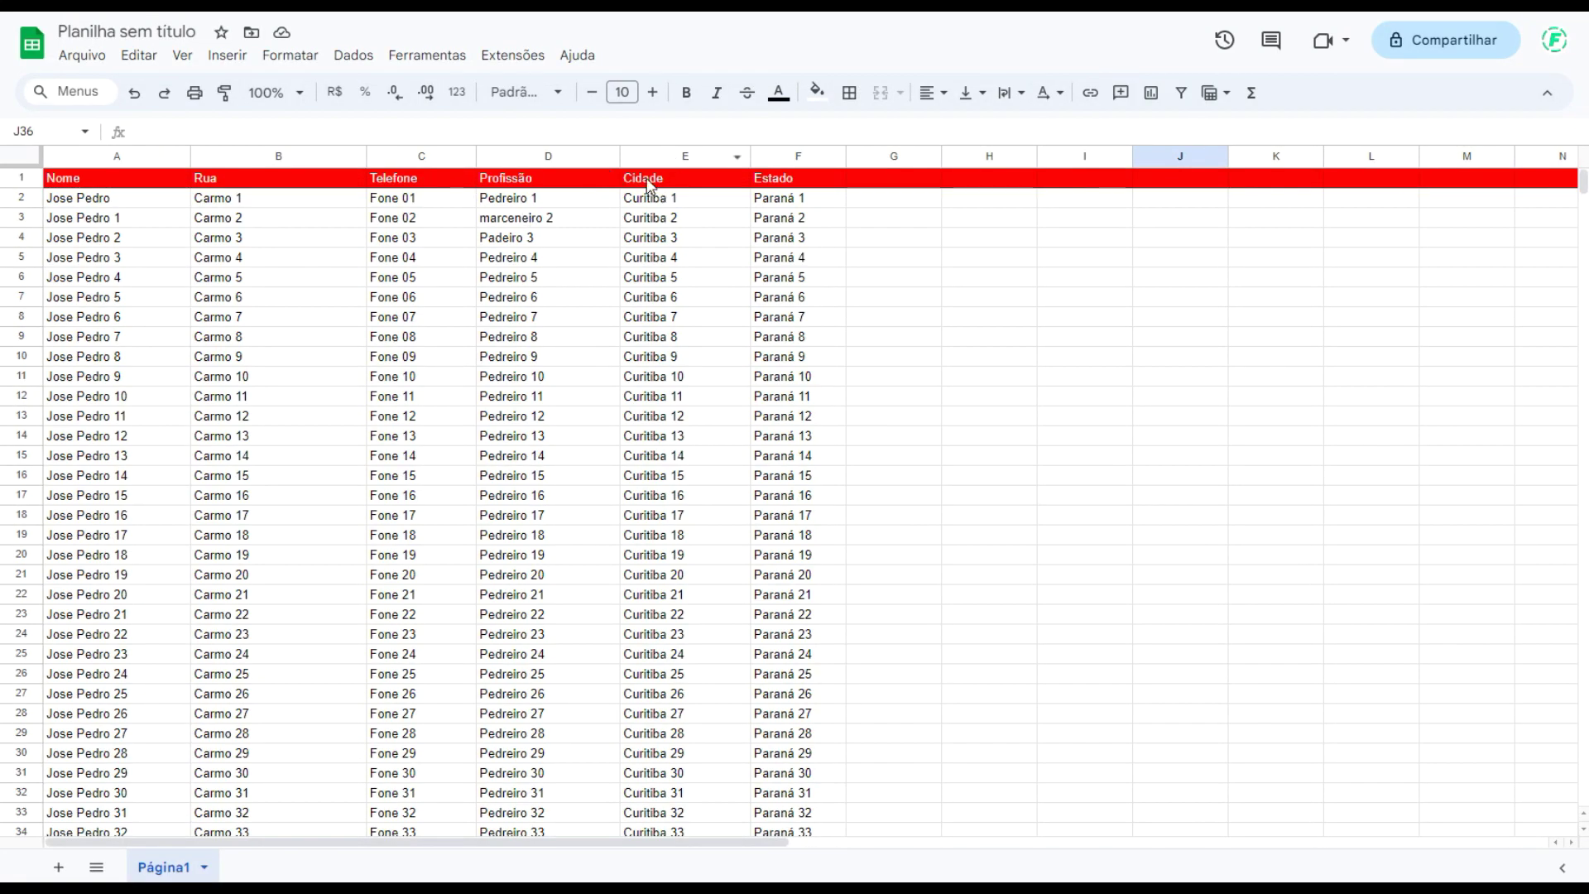
key(alt+Tab)
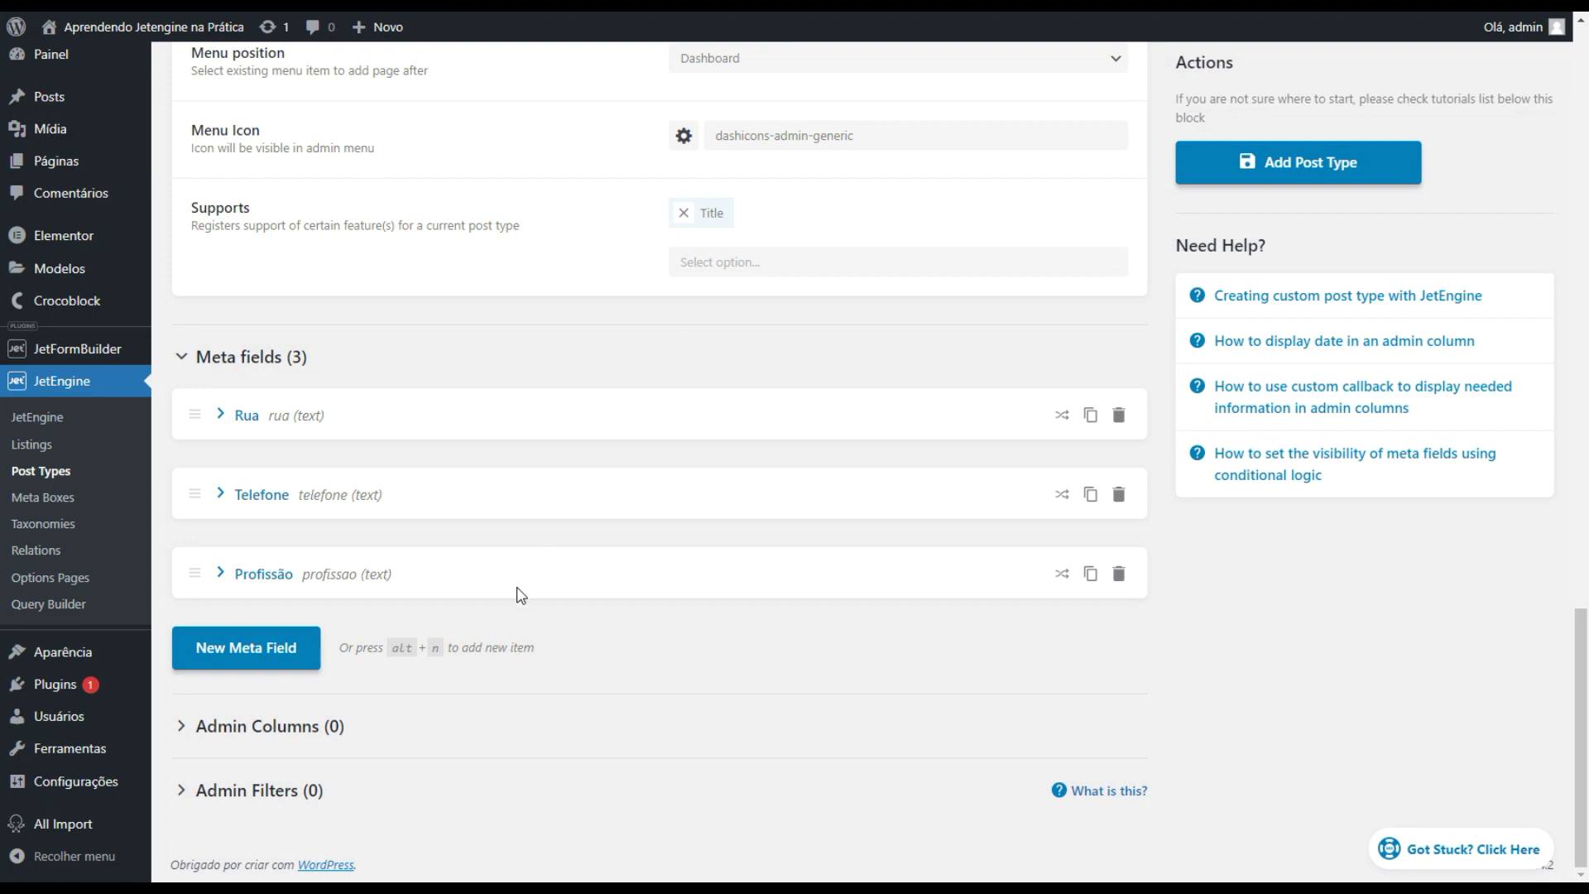
Step: Add the Cidade and Estado text meta fields
click(248, 643)
scroll(779, 532, down, 3)
click(779, 532)
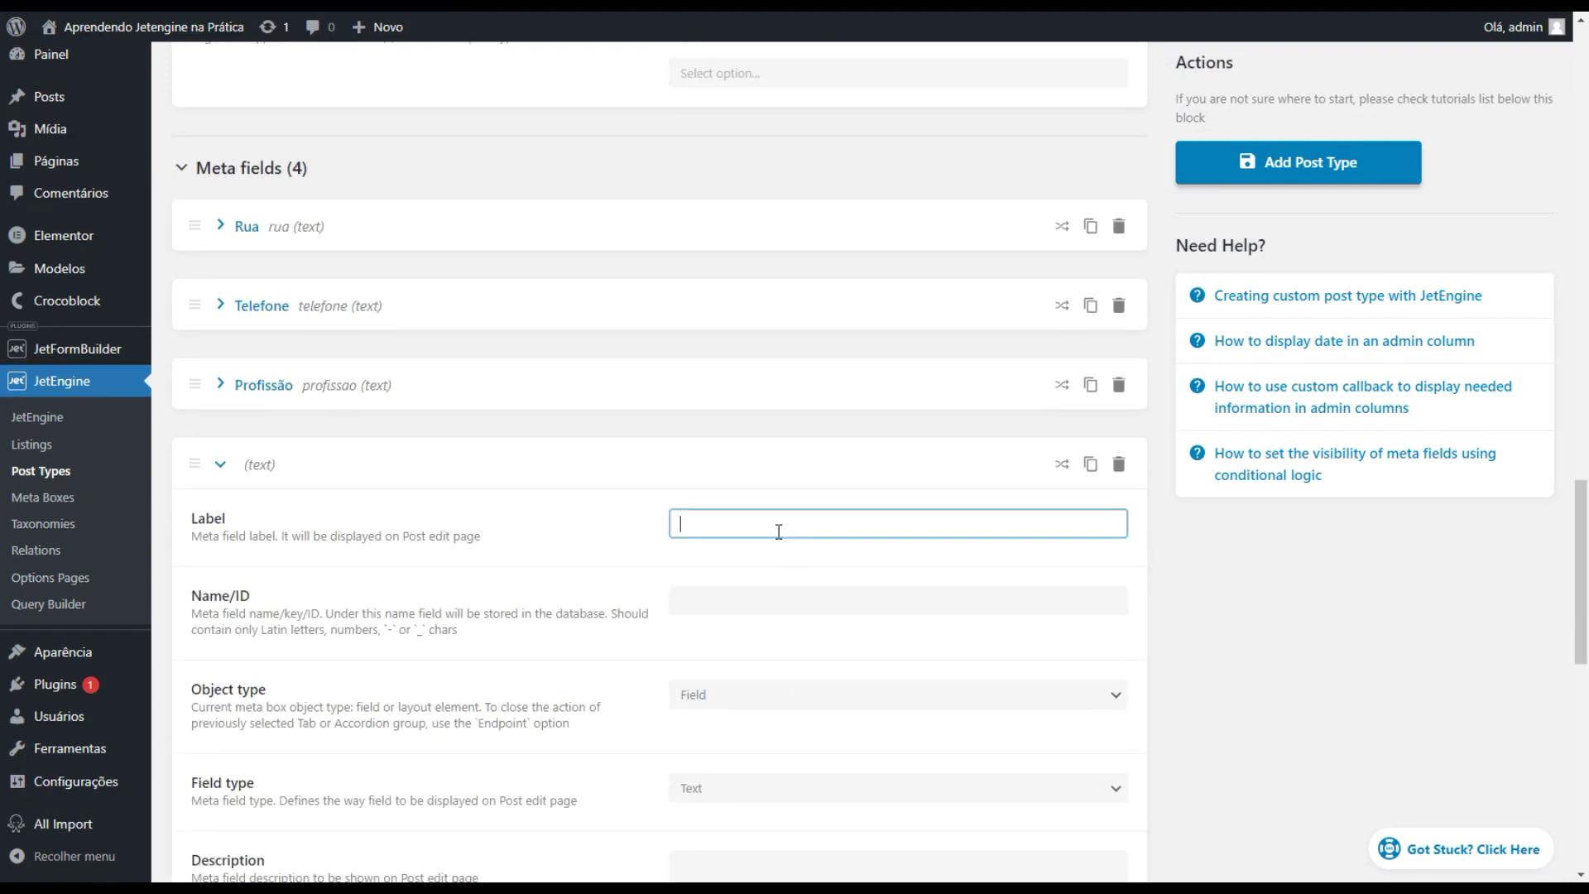
text(Cidade)
key(Tab)
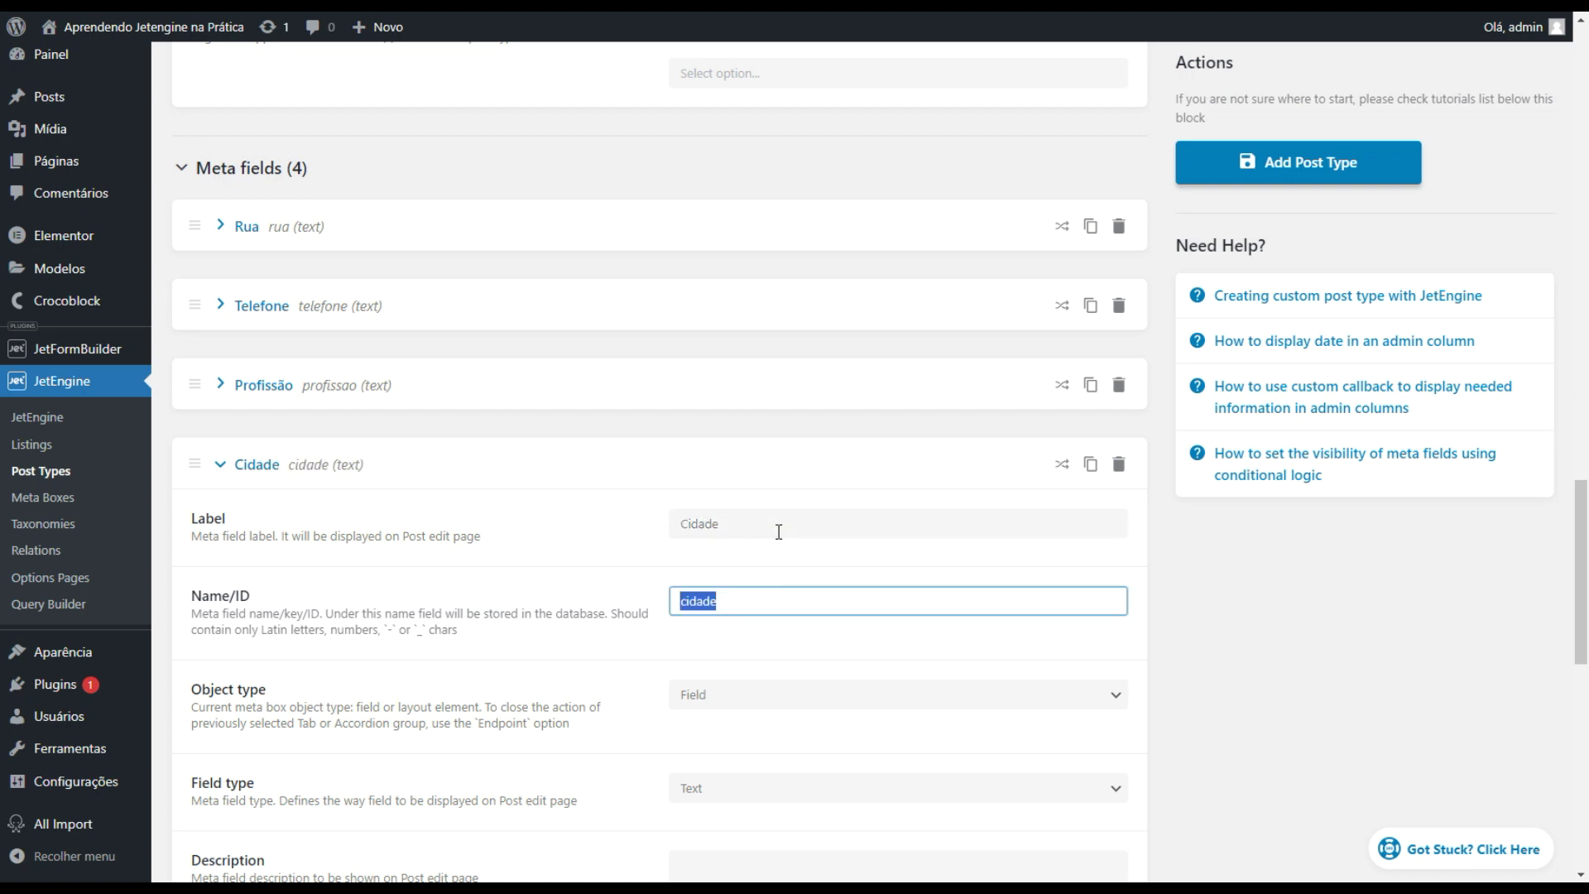
click(364, 470)
click(318, 654)
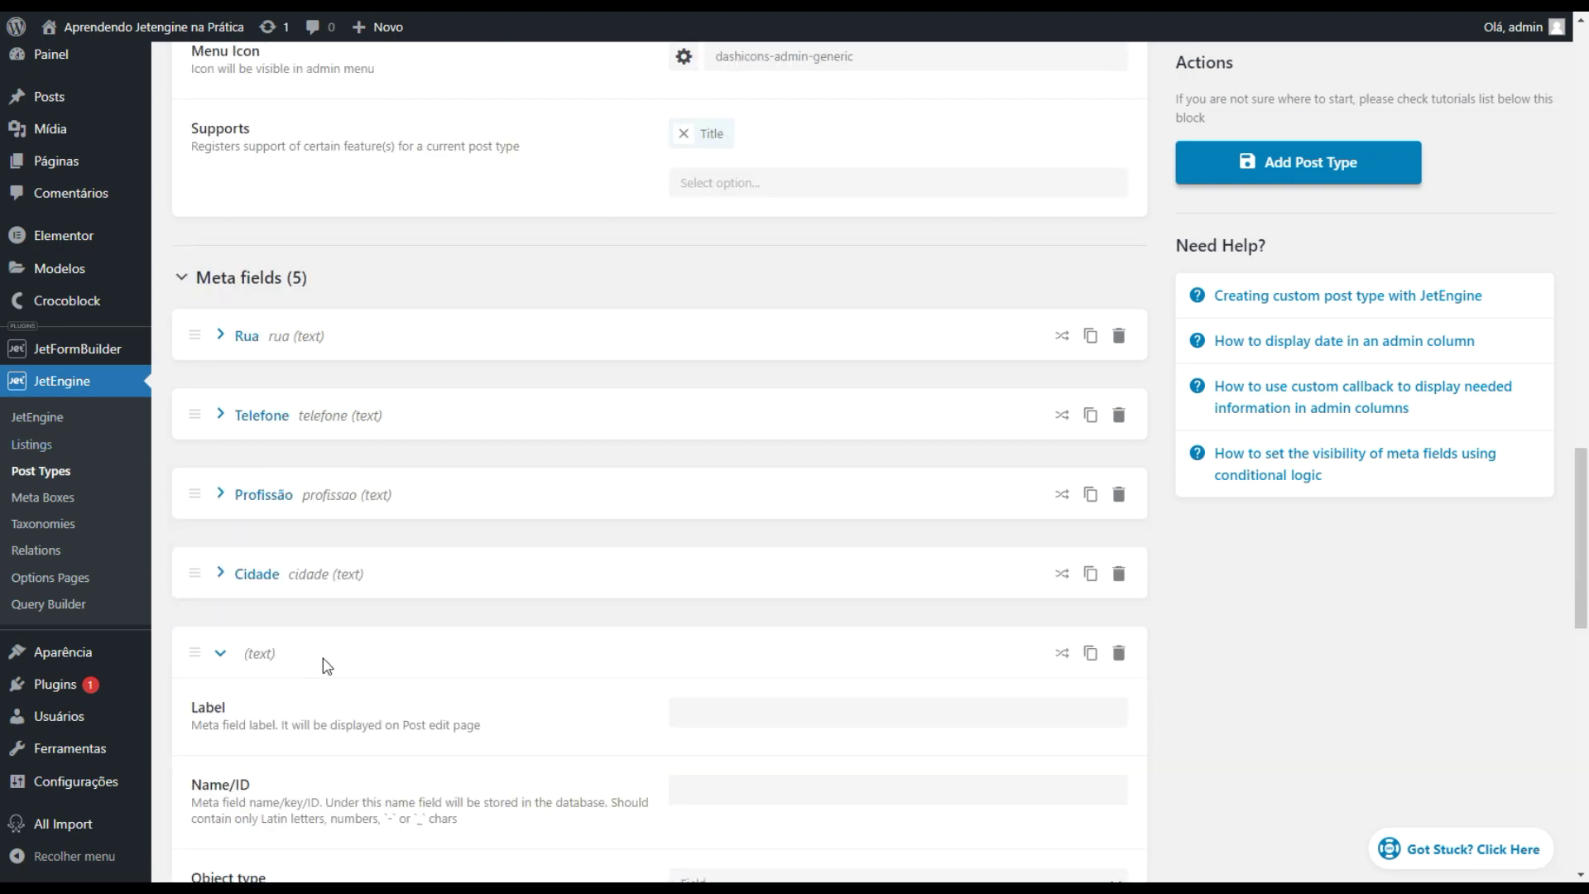
scroll(766, 683, down, 2)
click(757, 525)
text(Estado)
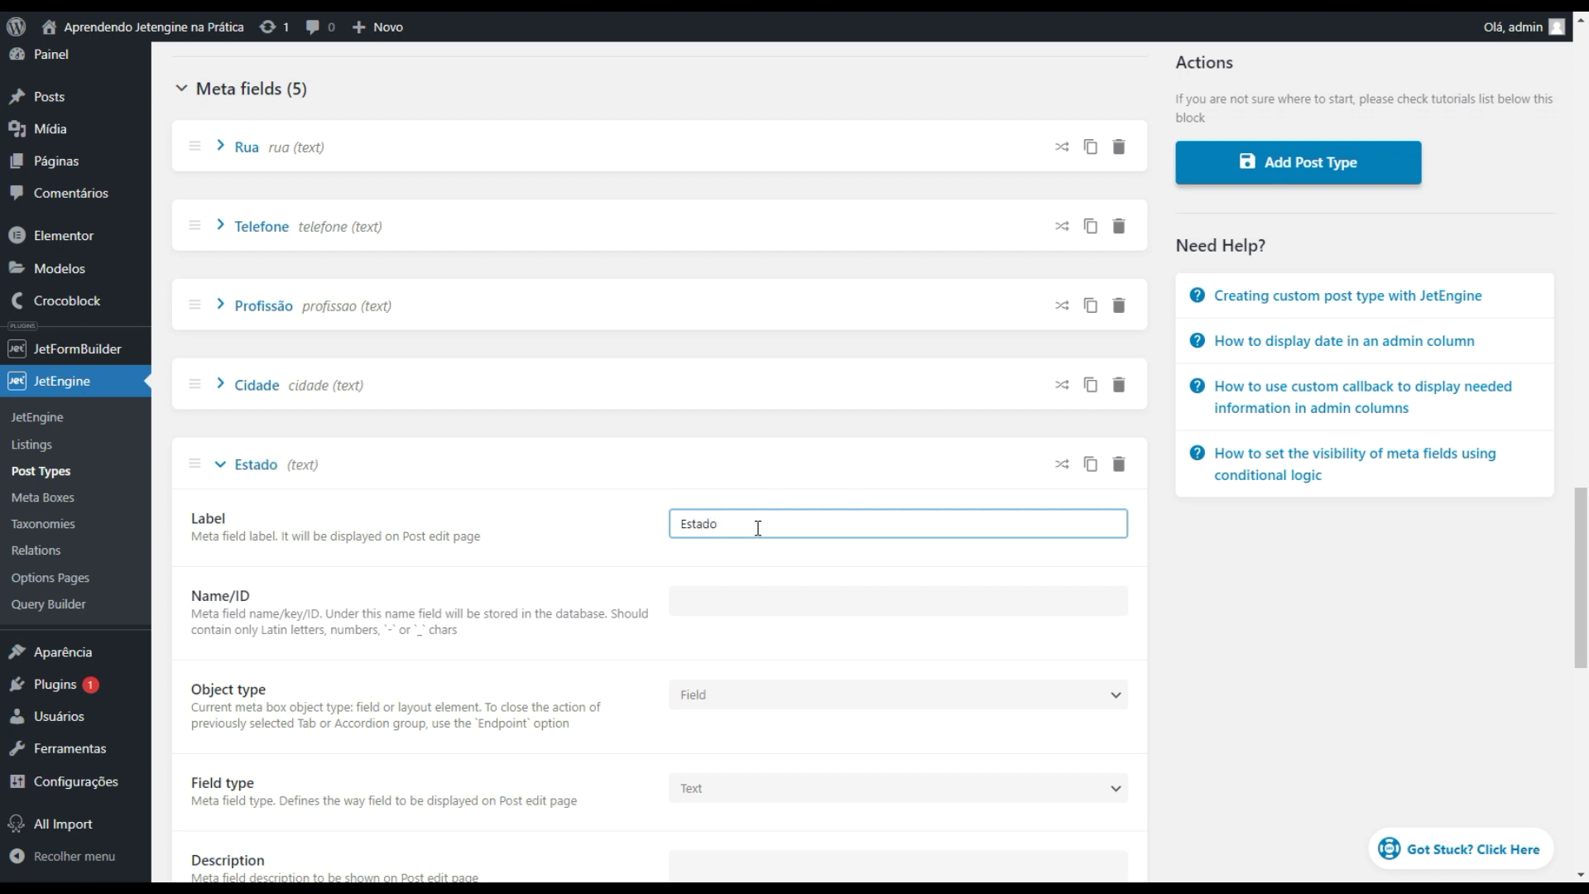
click(347, 464)
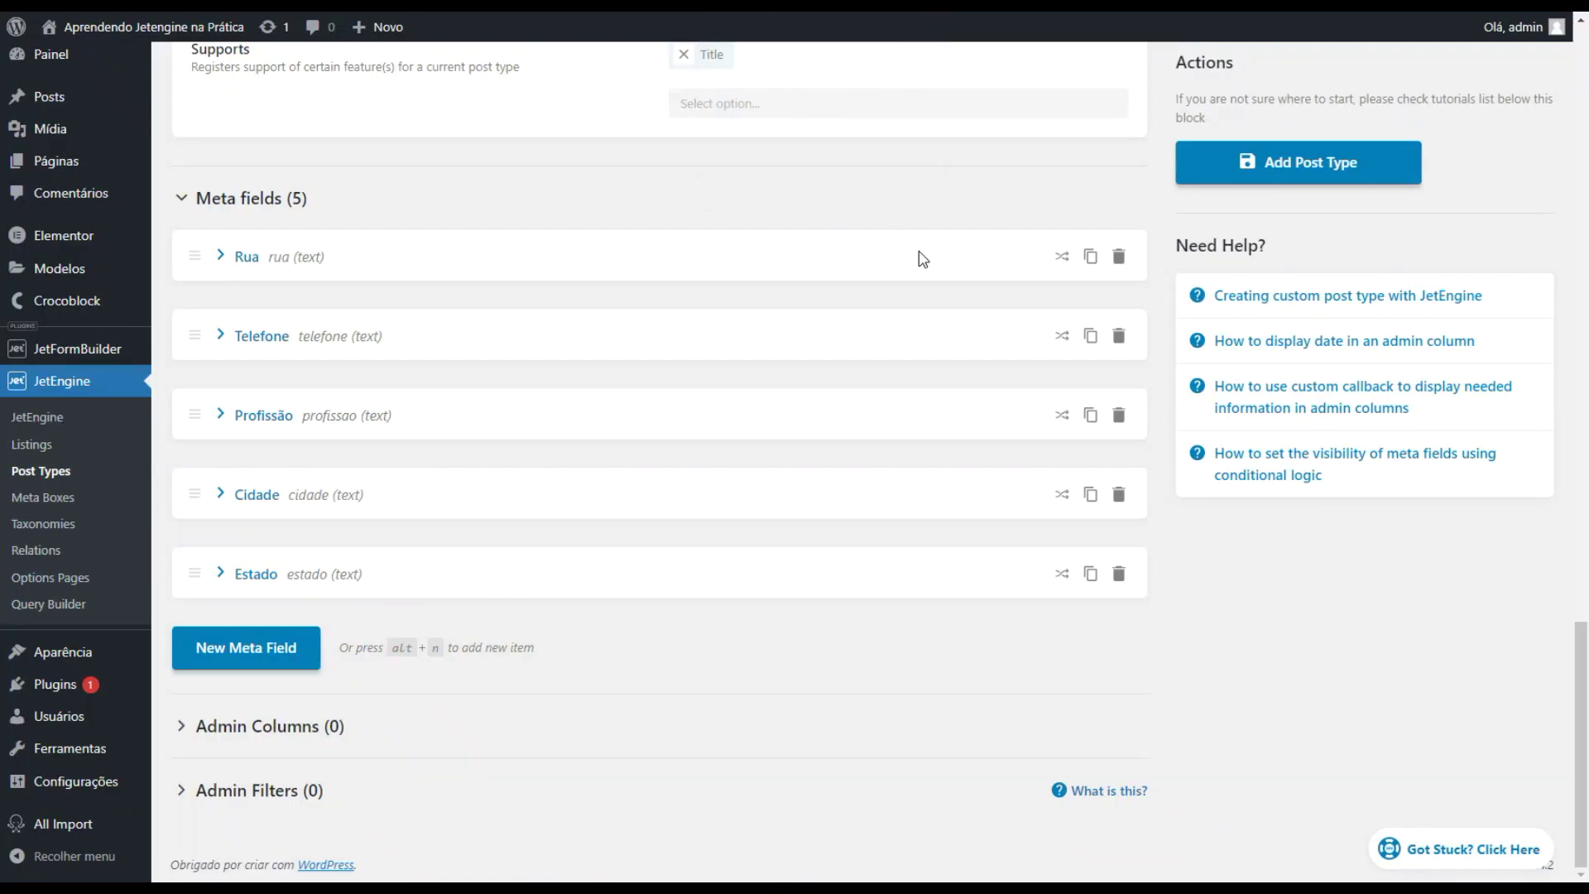
scroll(918, 255, up, 2)
scroll(1110, 198, up, 5)
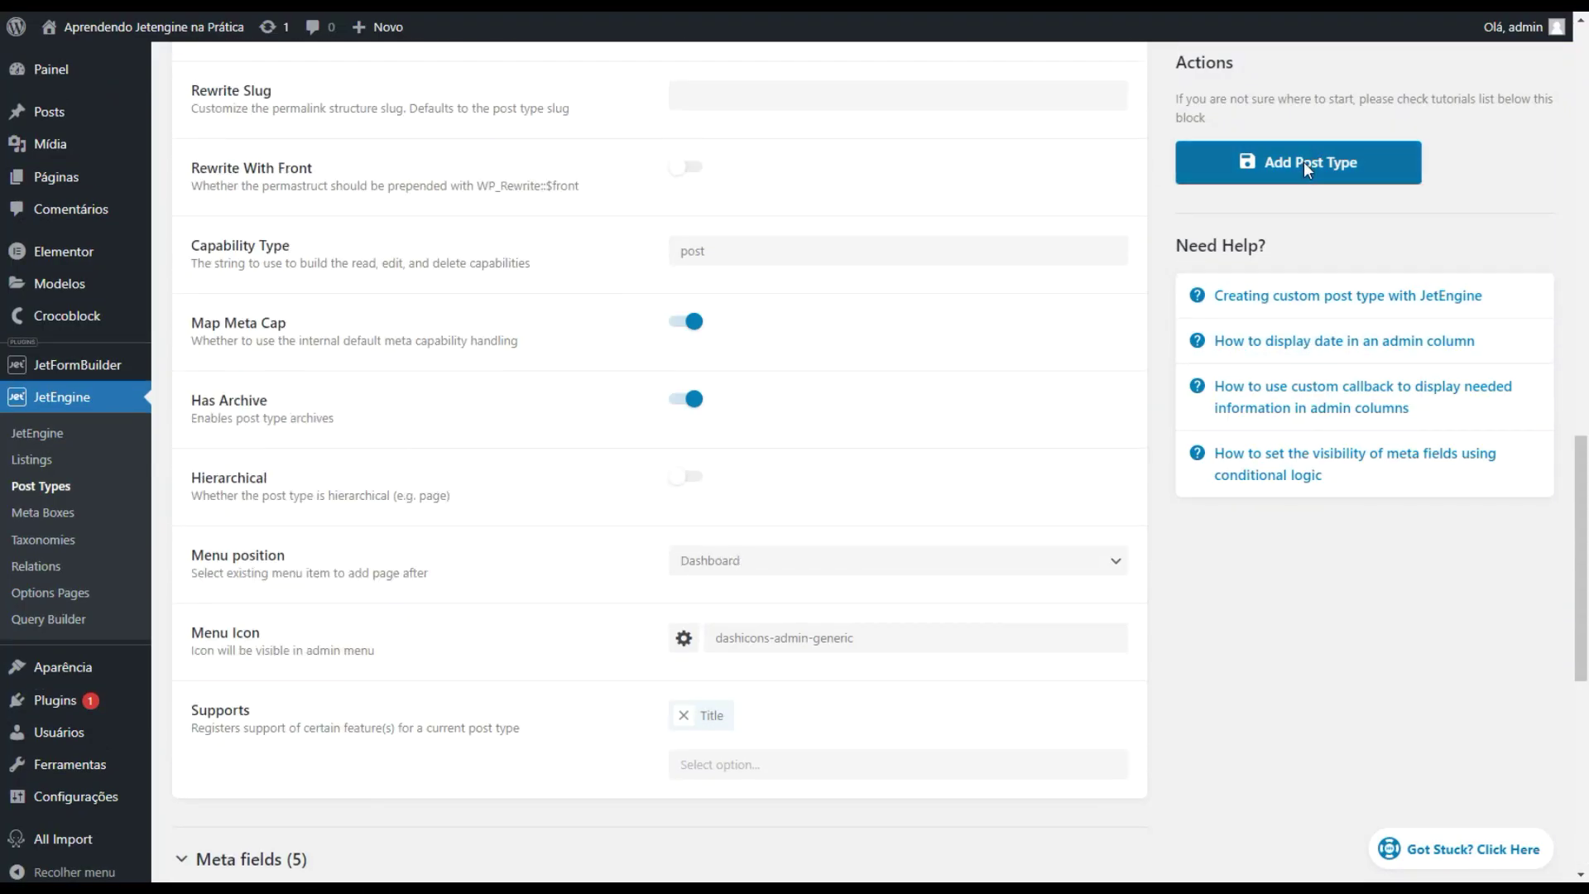
Step: Save the Planilha de membros post type and open a new member post to check its fields
click(1304, 161)
scroll(658, 412, up, 3)
scroll(356, 519, up, 10)
scroll(356, 519, up, 2)
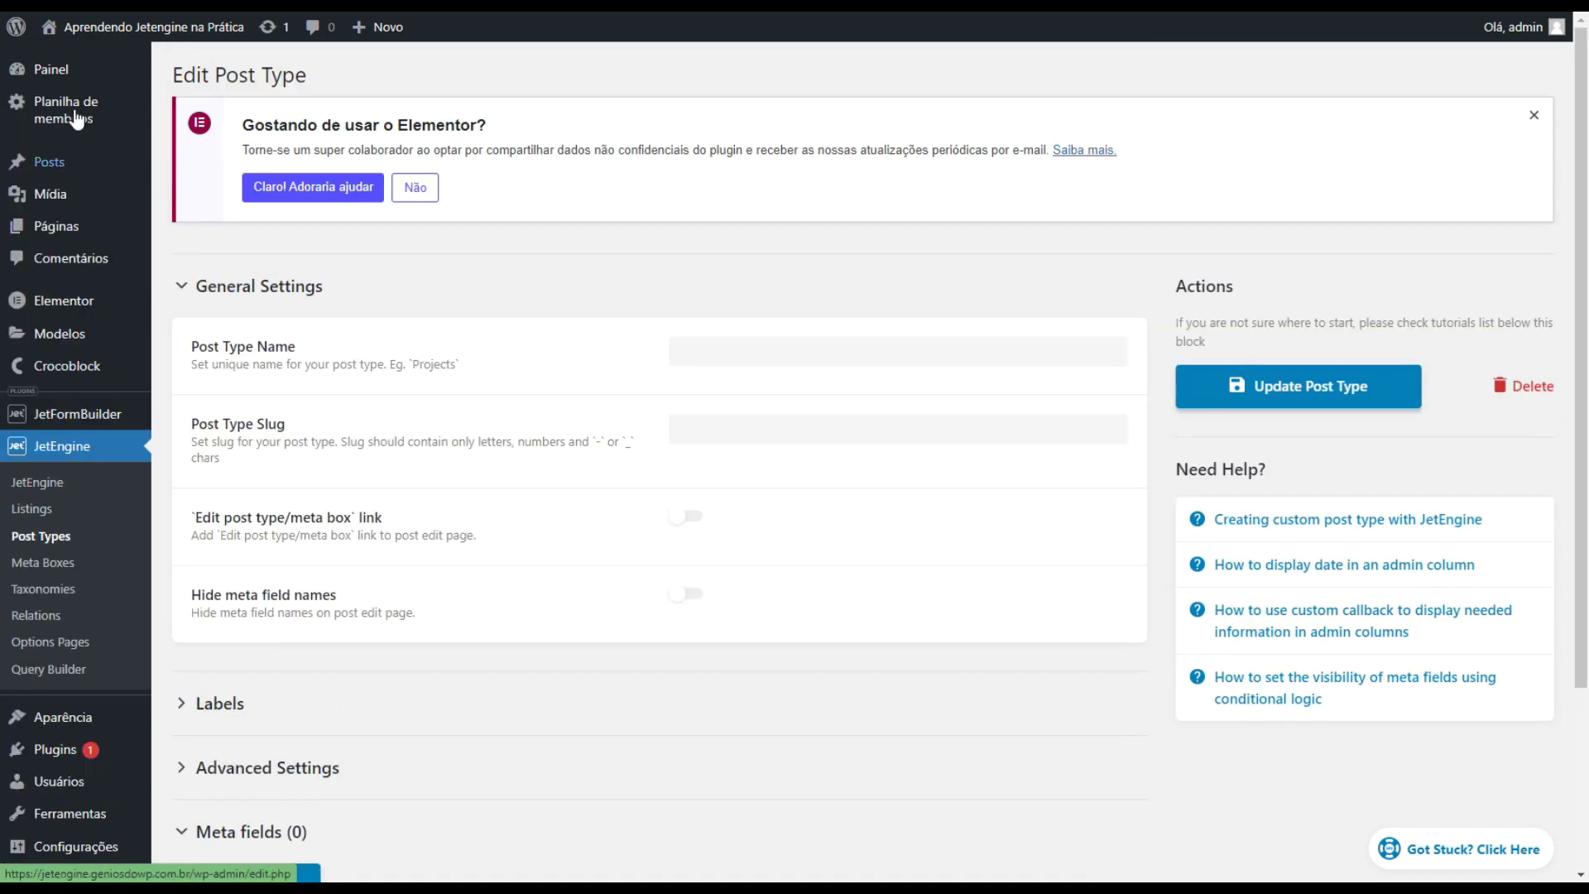
click(83, 116)
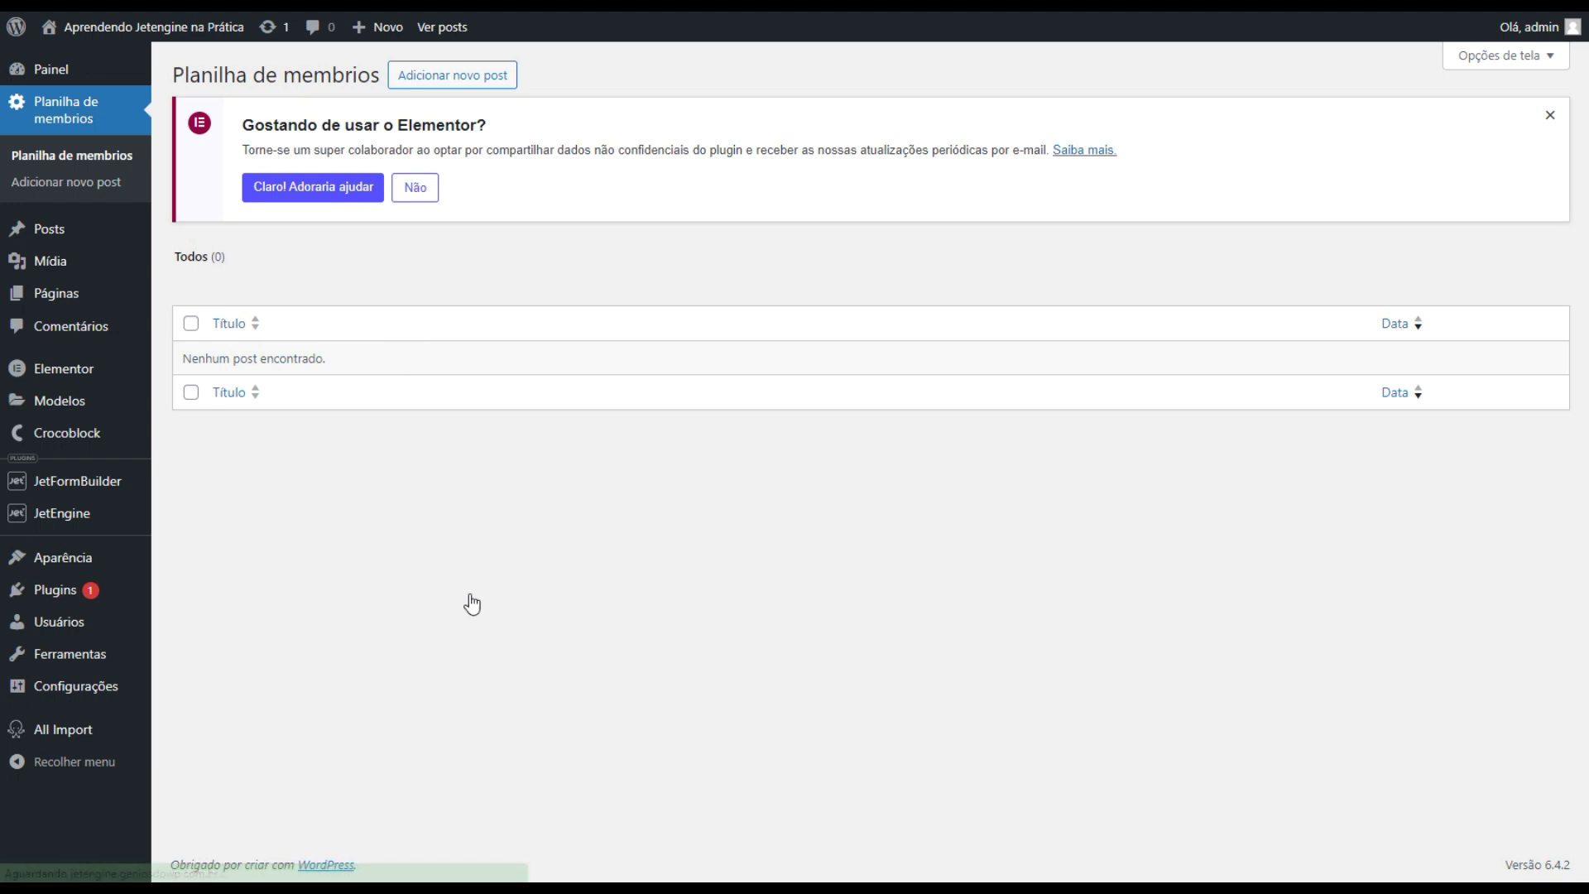
click(468, 78)
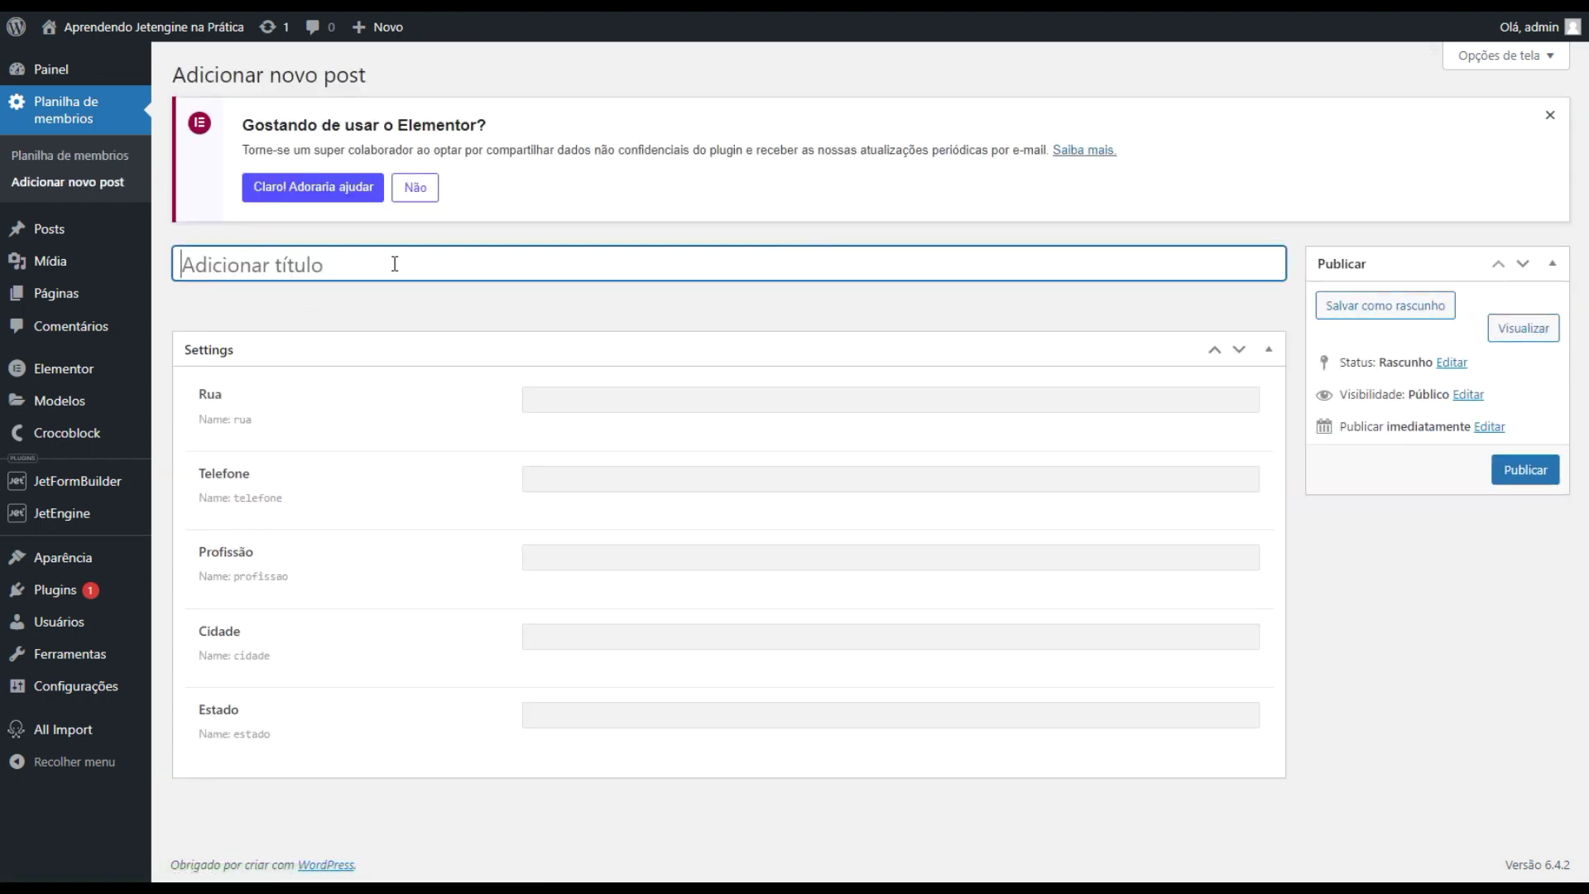
click(480, 310)
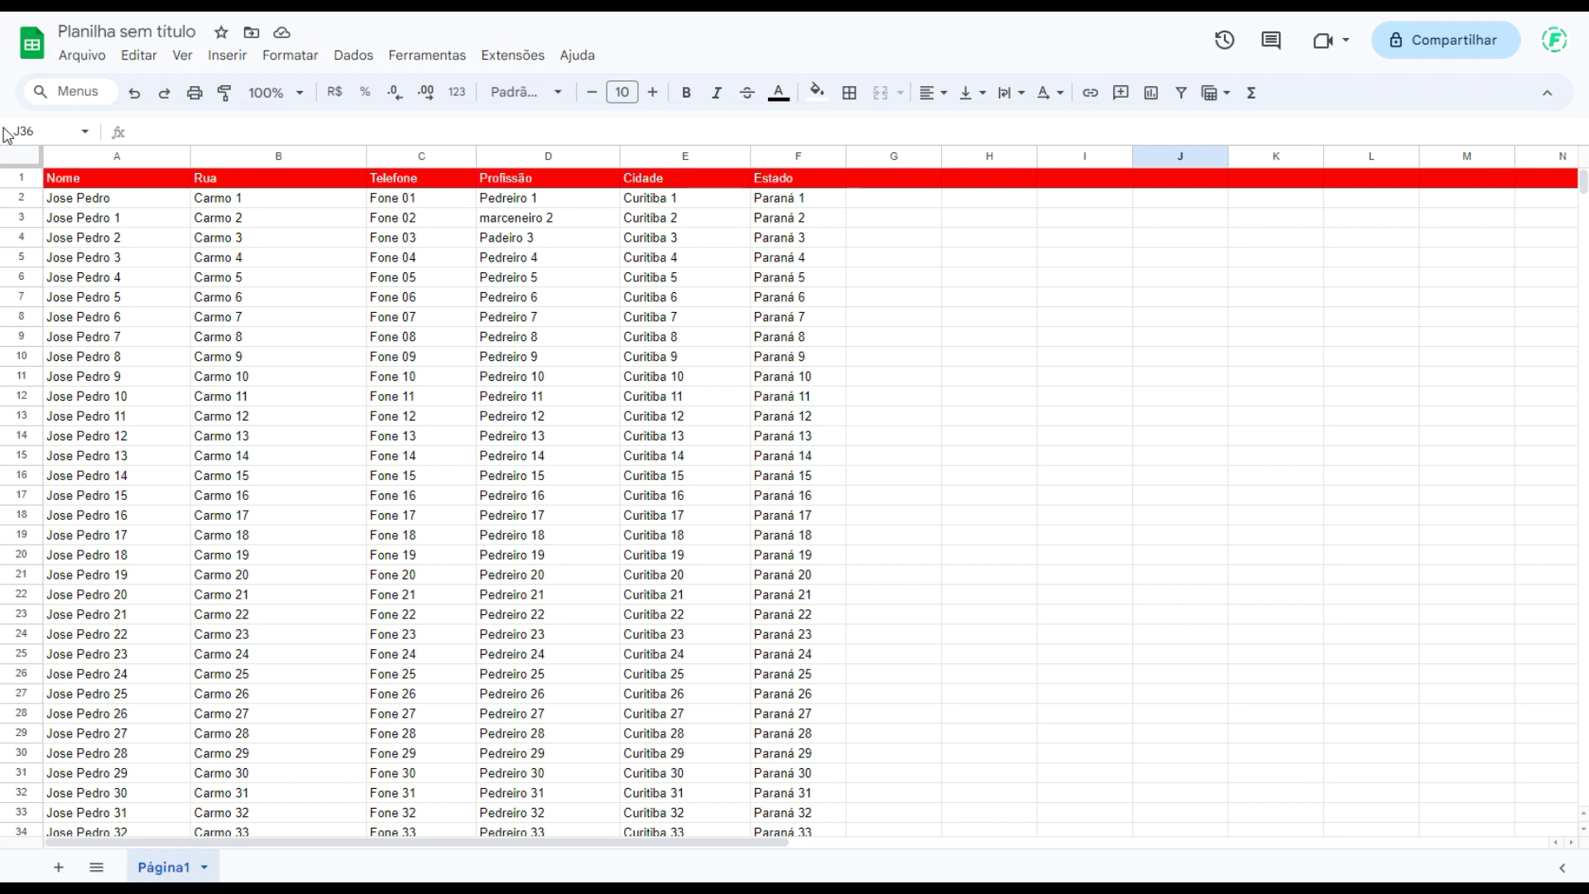
Step: Download the member sheet via Arquivo > Fazer download as a .csv file
click(68, 58)
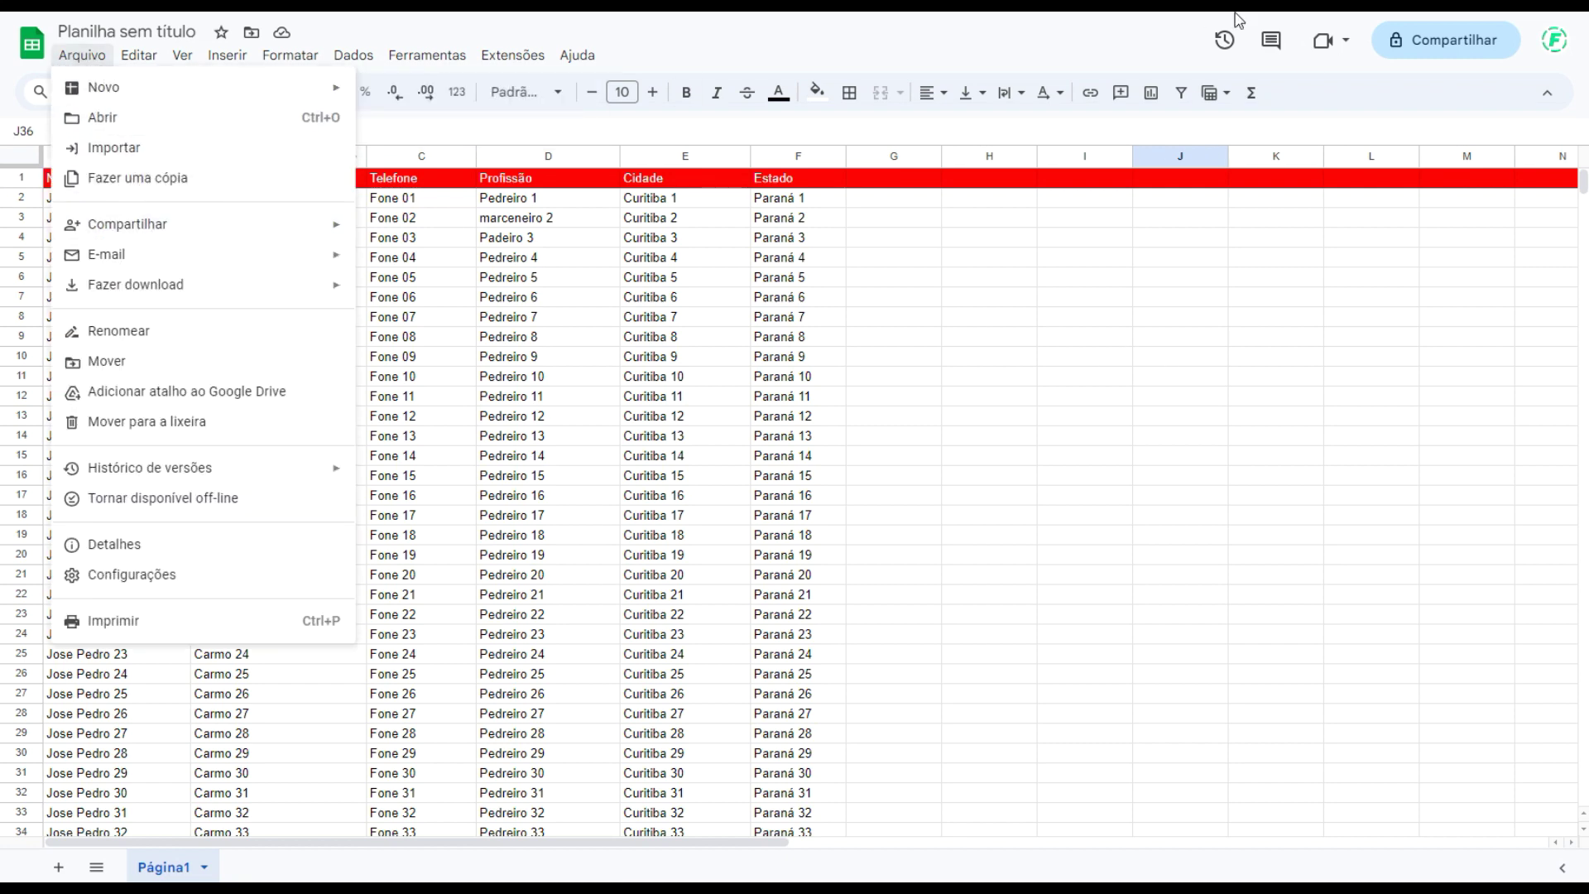
key(Escape)
click(76, 55)
mouse_move(136, 285)
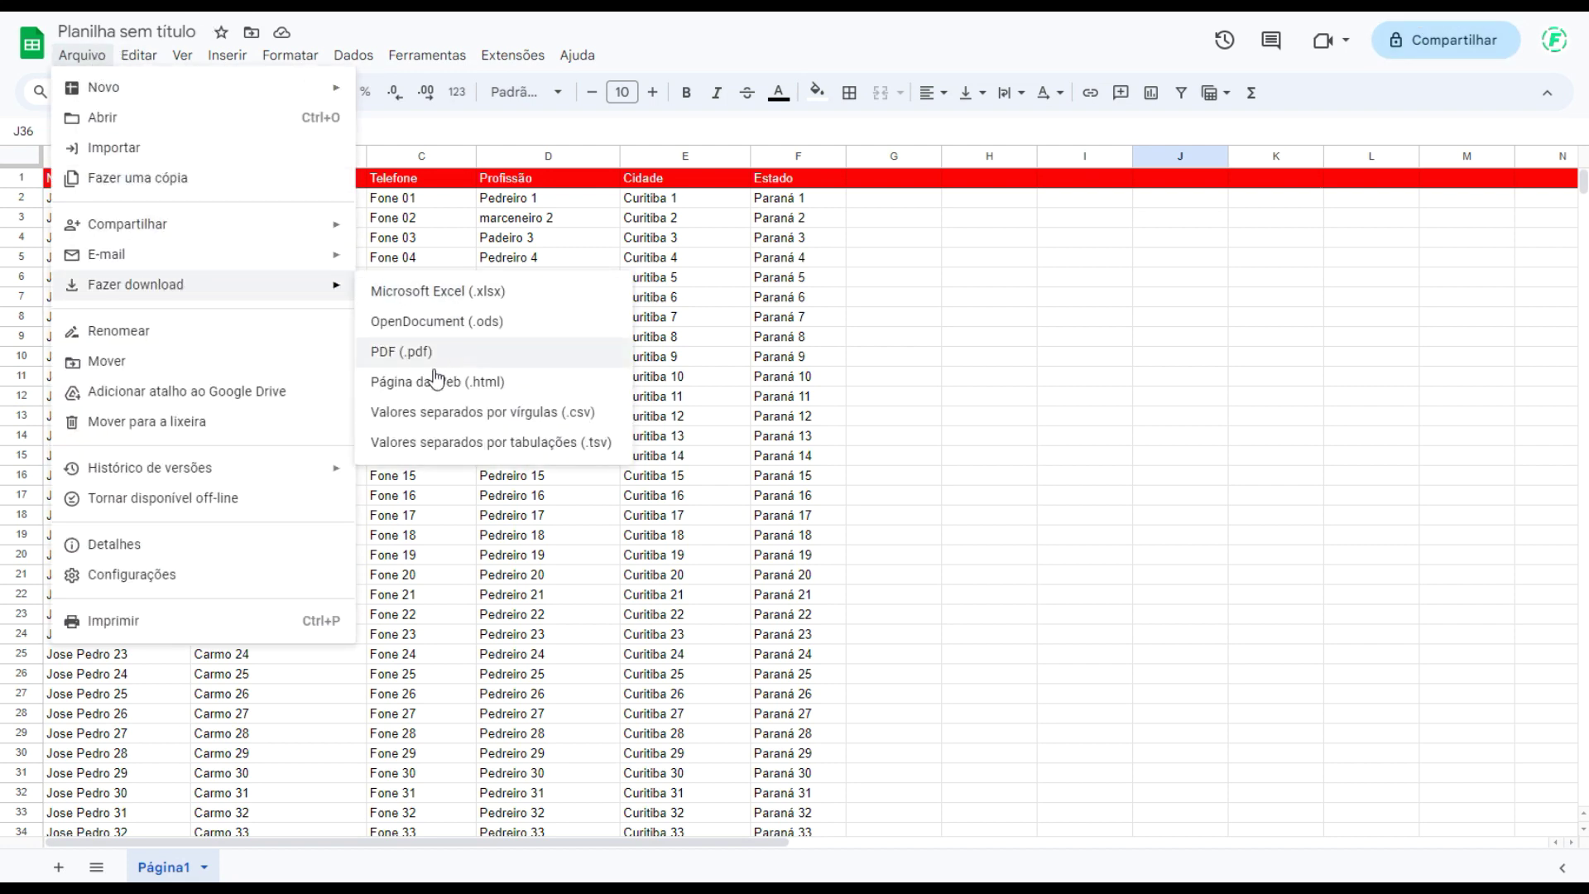
click(546, 418)
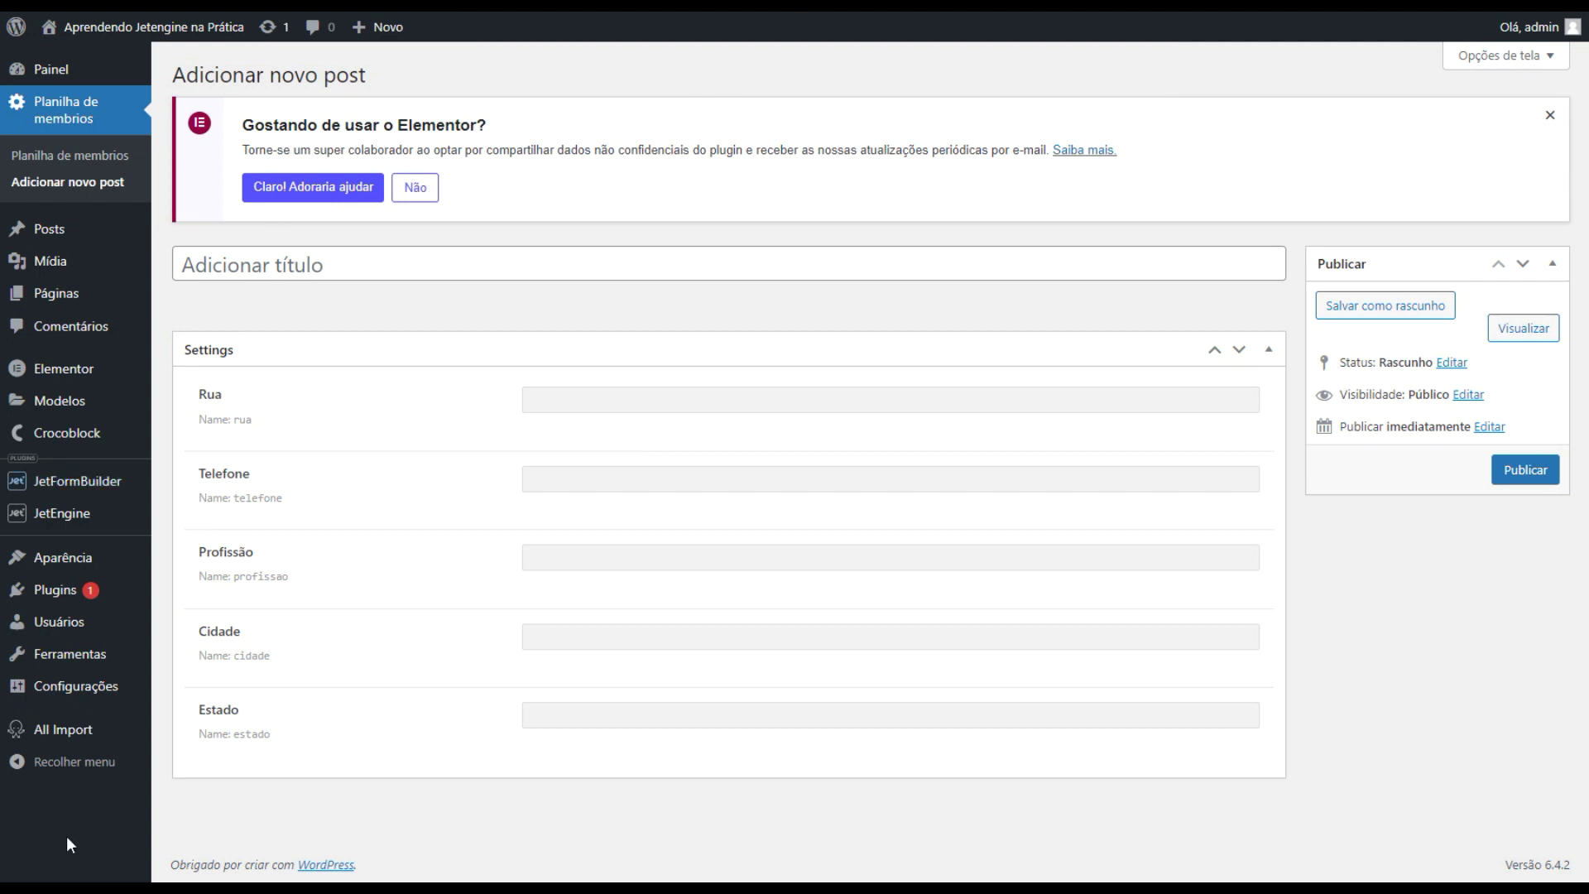
mouse_move(62, 730)
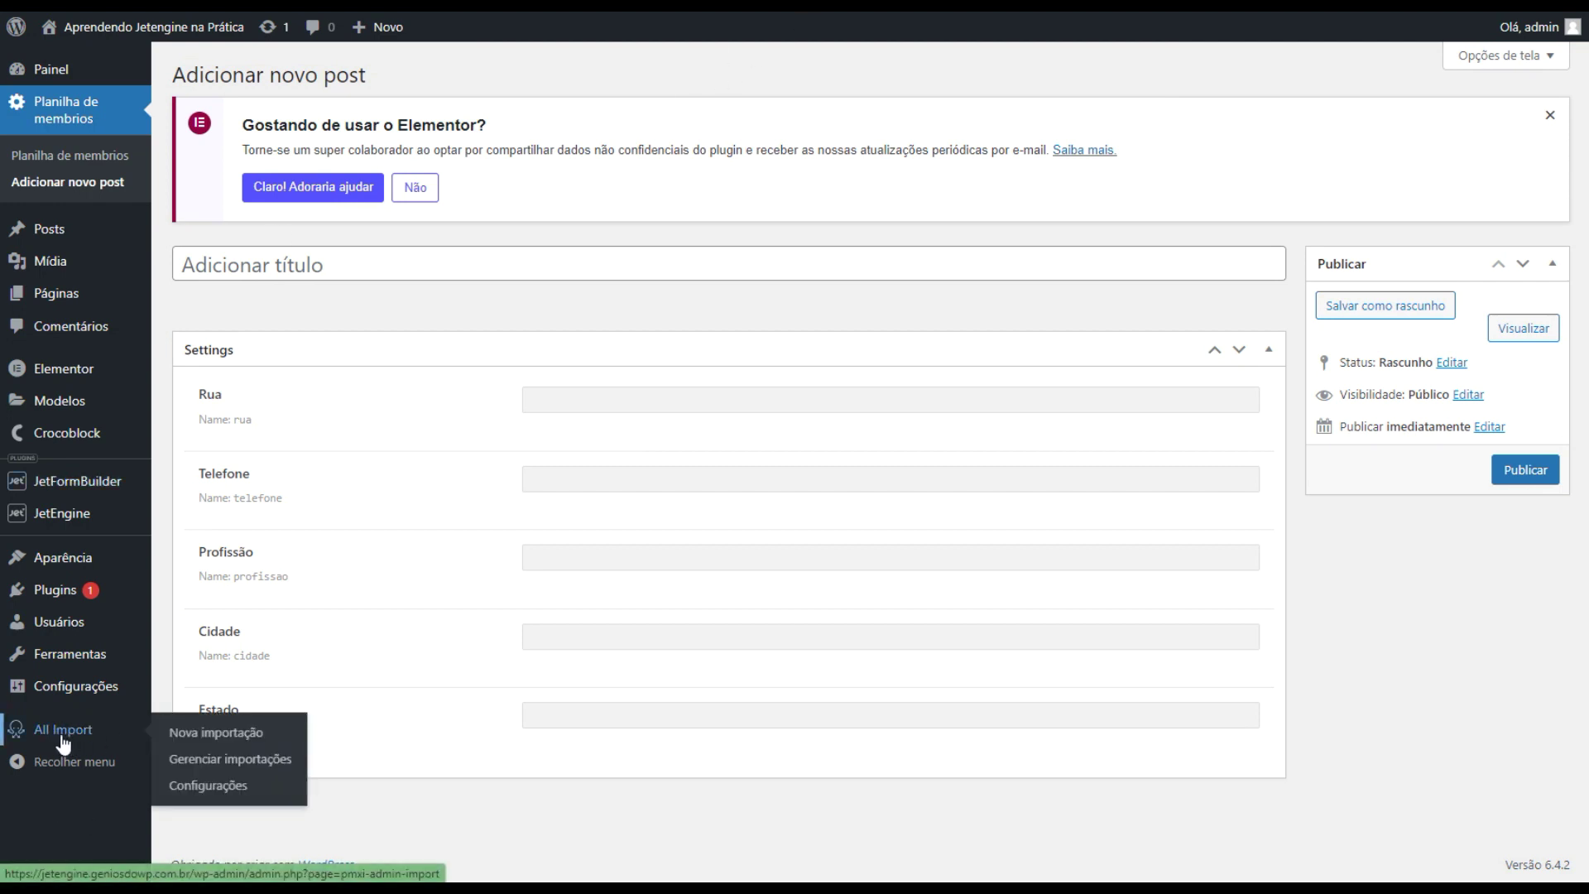
Step: Start a new WP All Import import and upload the downloaded member CSV
click(198, 735)
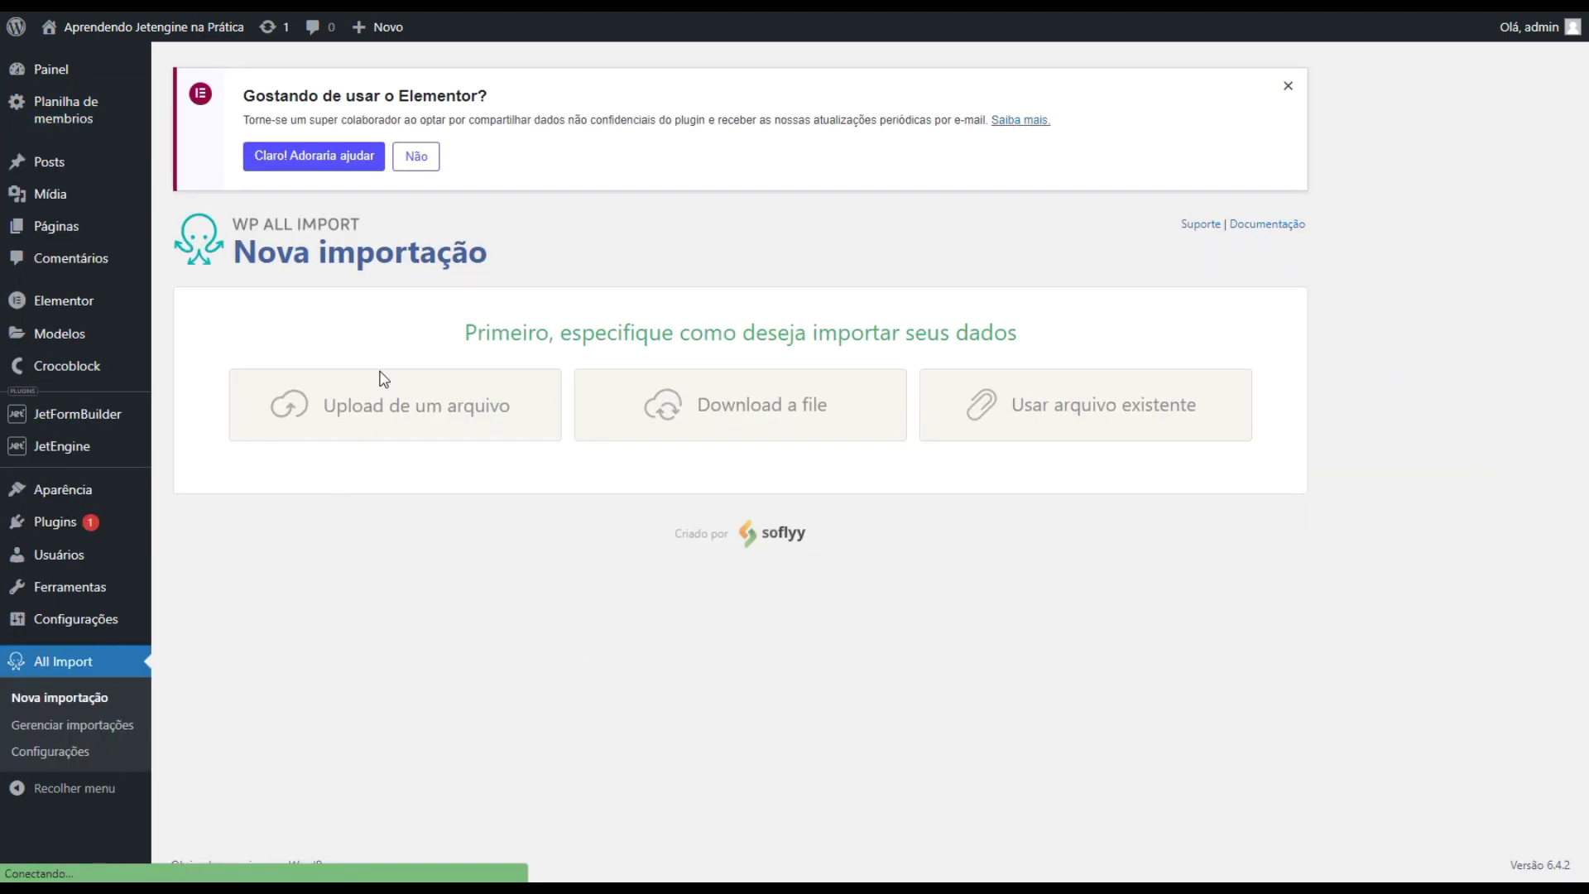
drag(458, 335, 1031, 364)
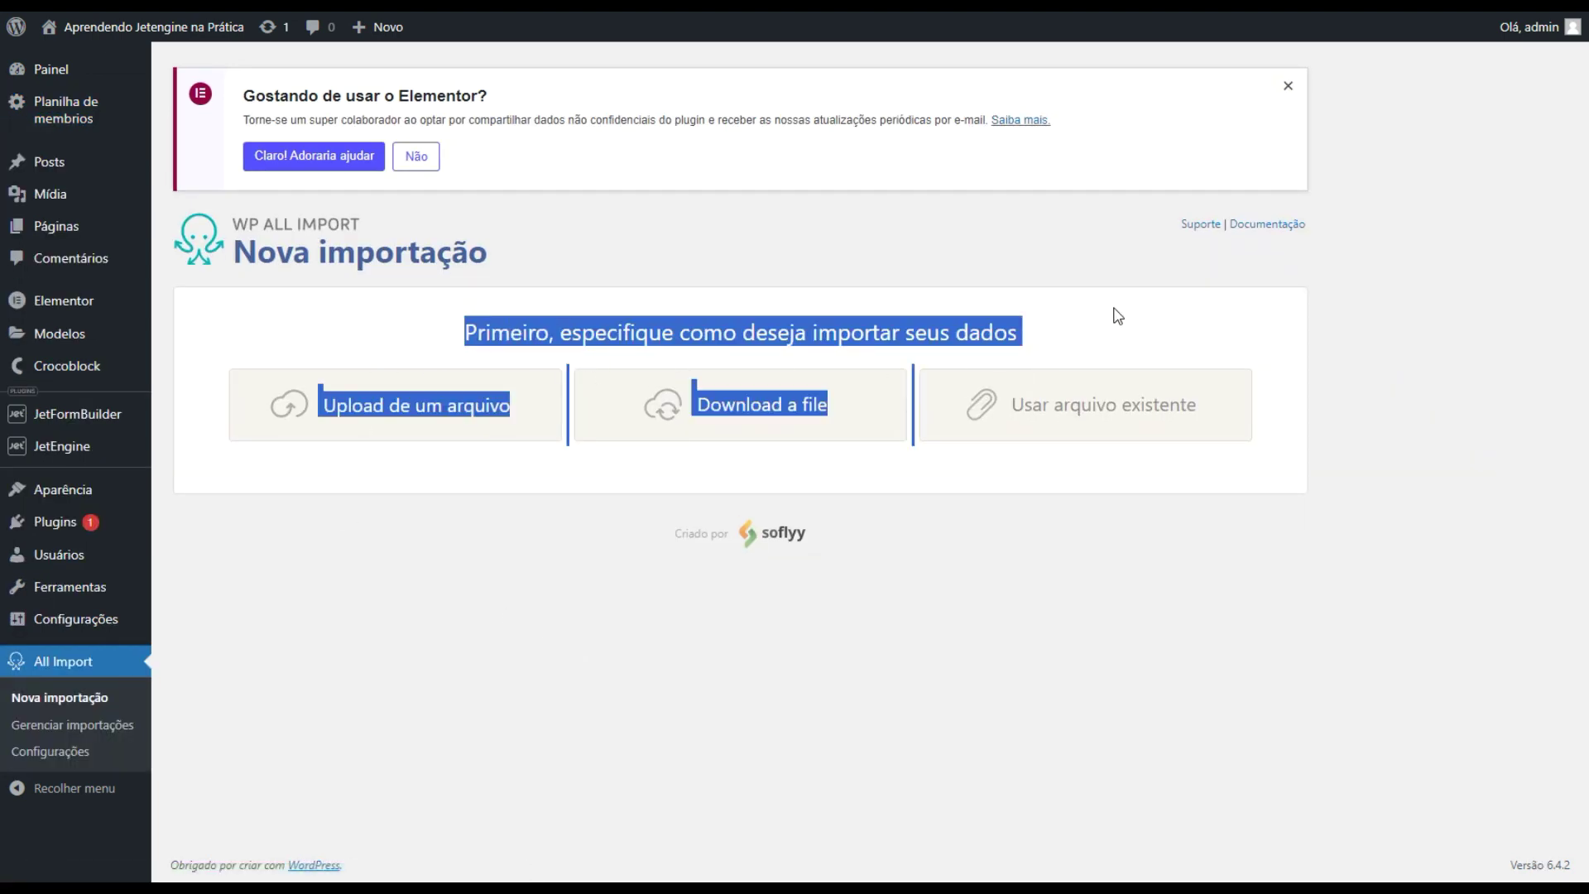
click(1045, 592)
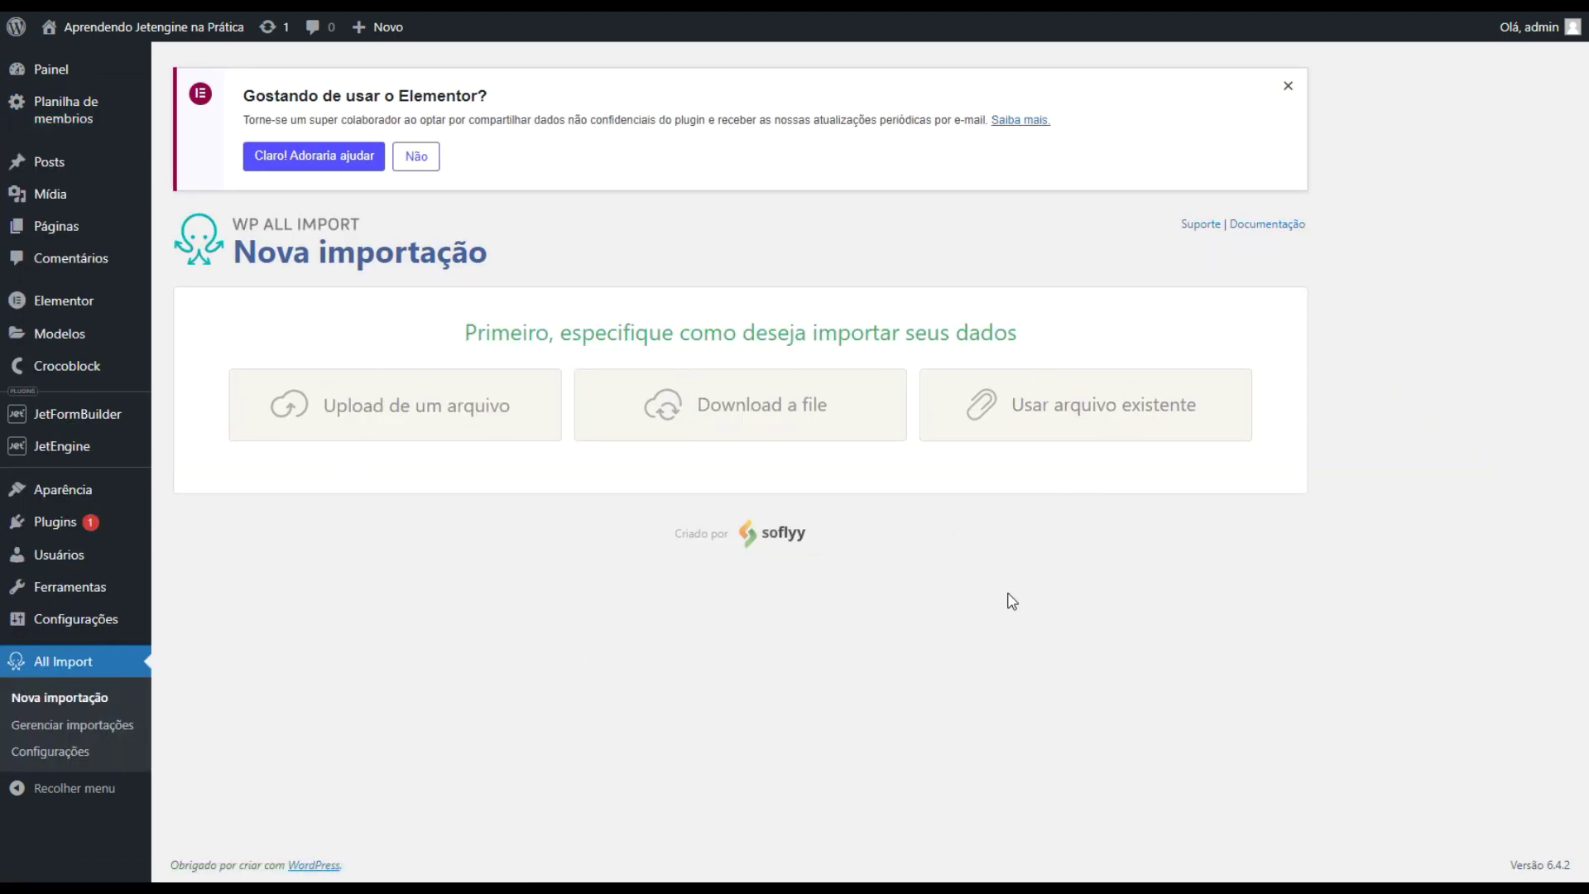
click(497, 426)
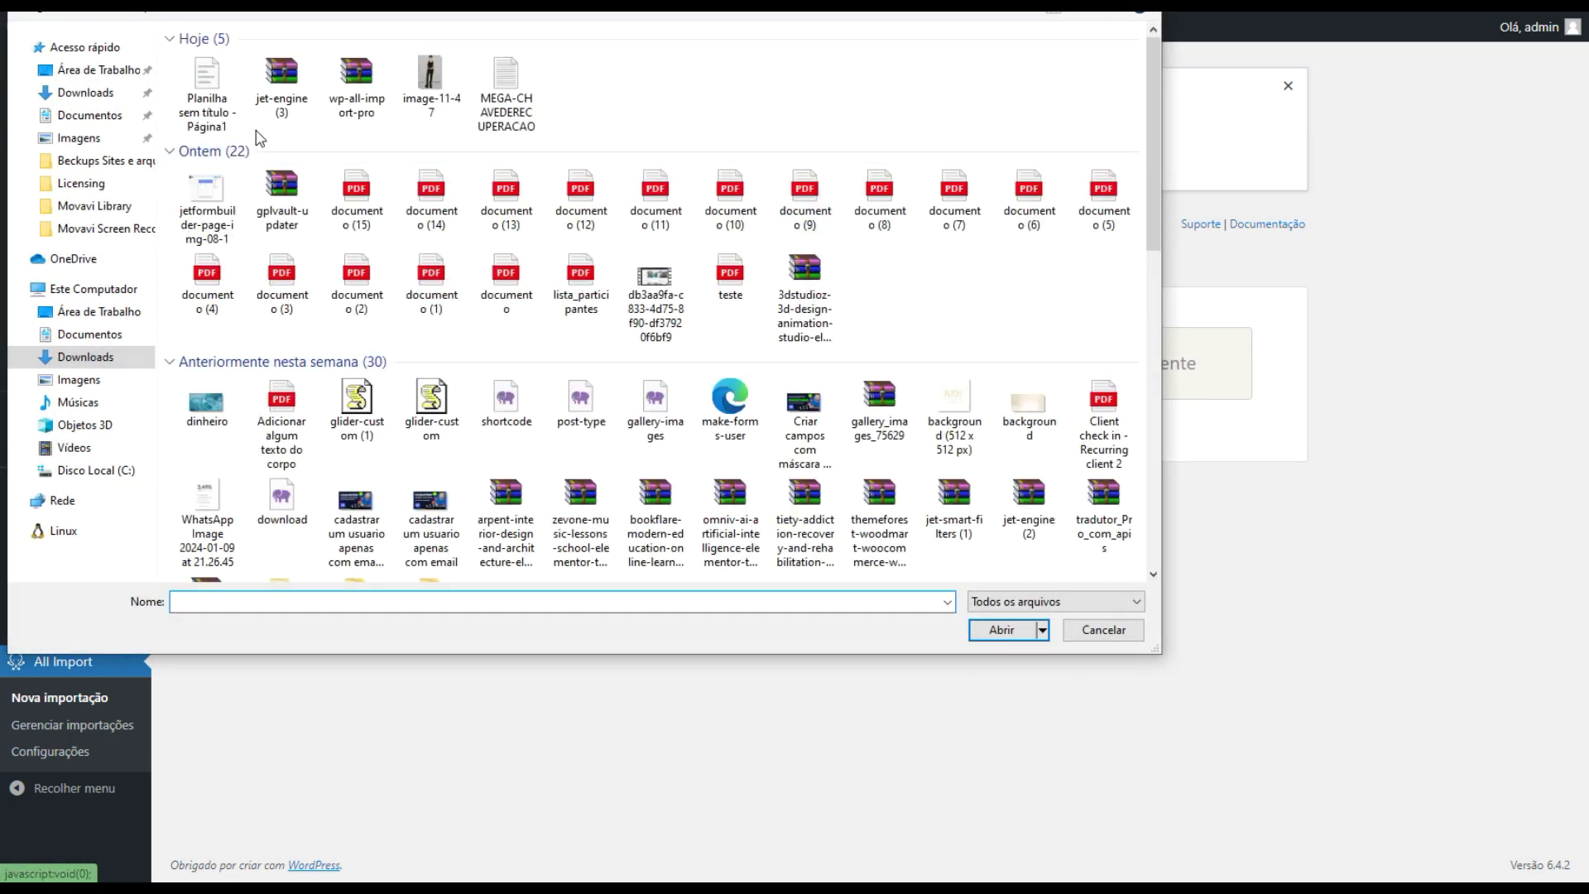
click(207, 93)
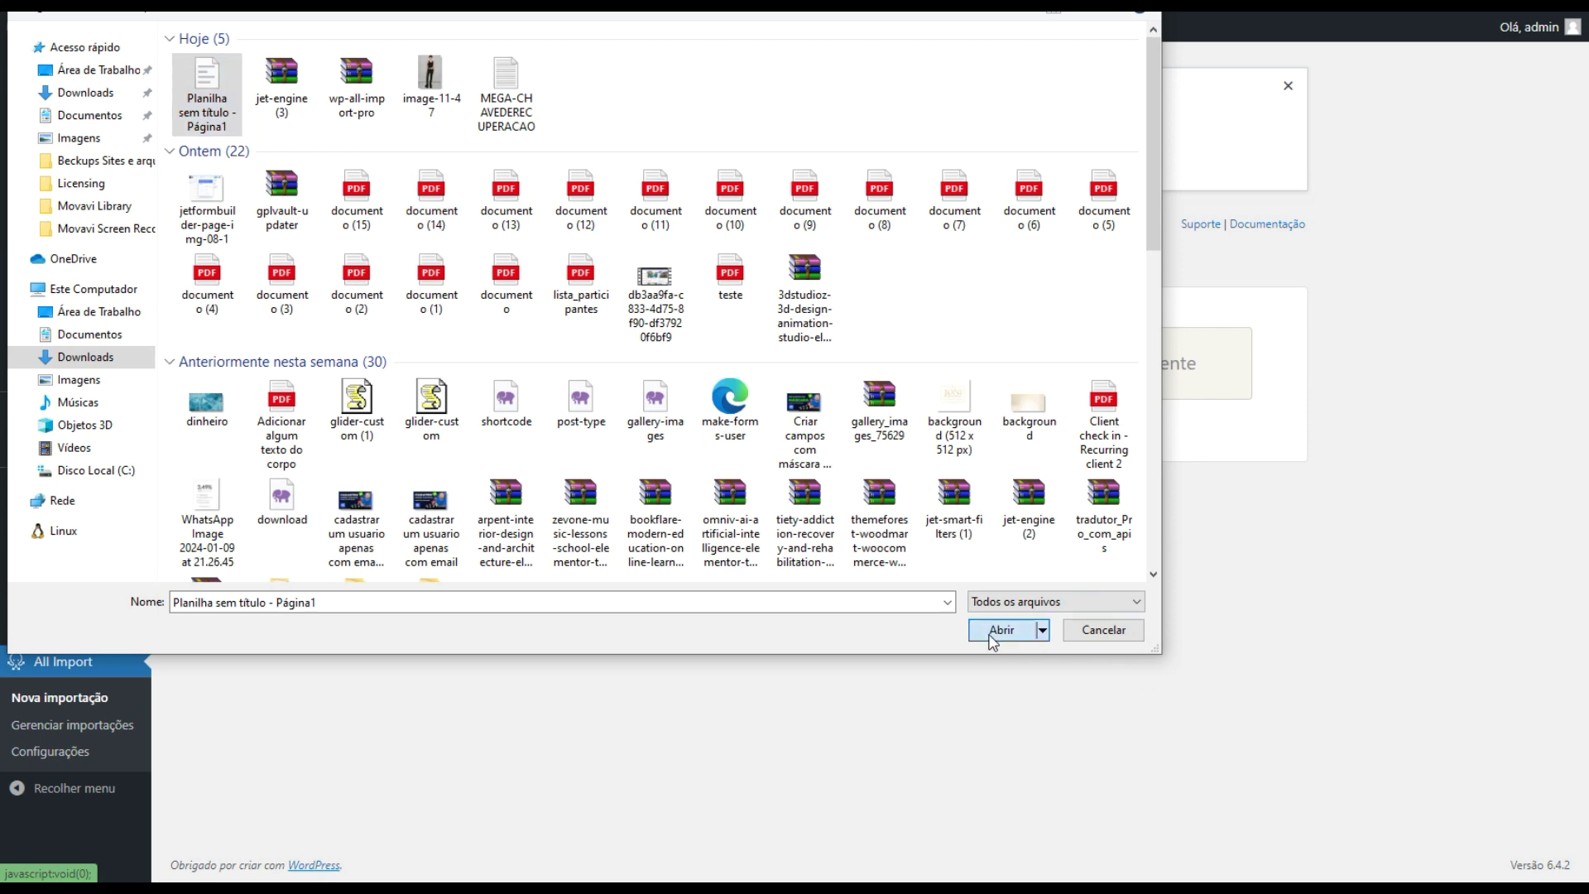
click(1000, 631)
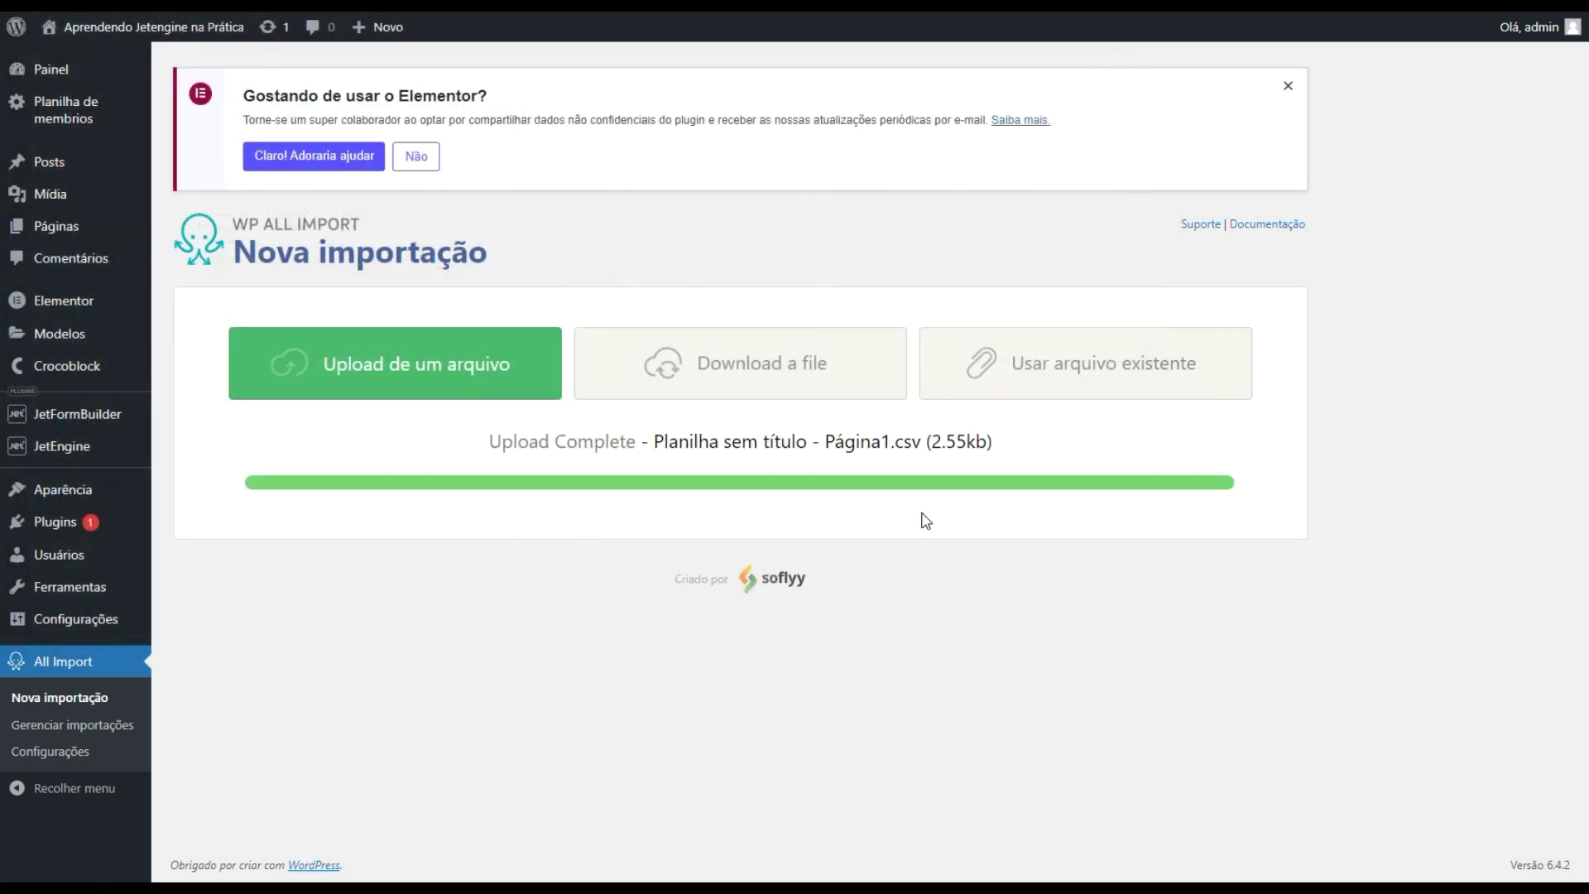
Step: Set the import to create new Planilha de membros items and continue to step 2
scroll(969, 513, down, 1)
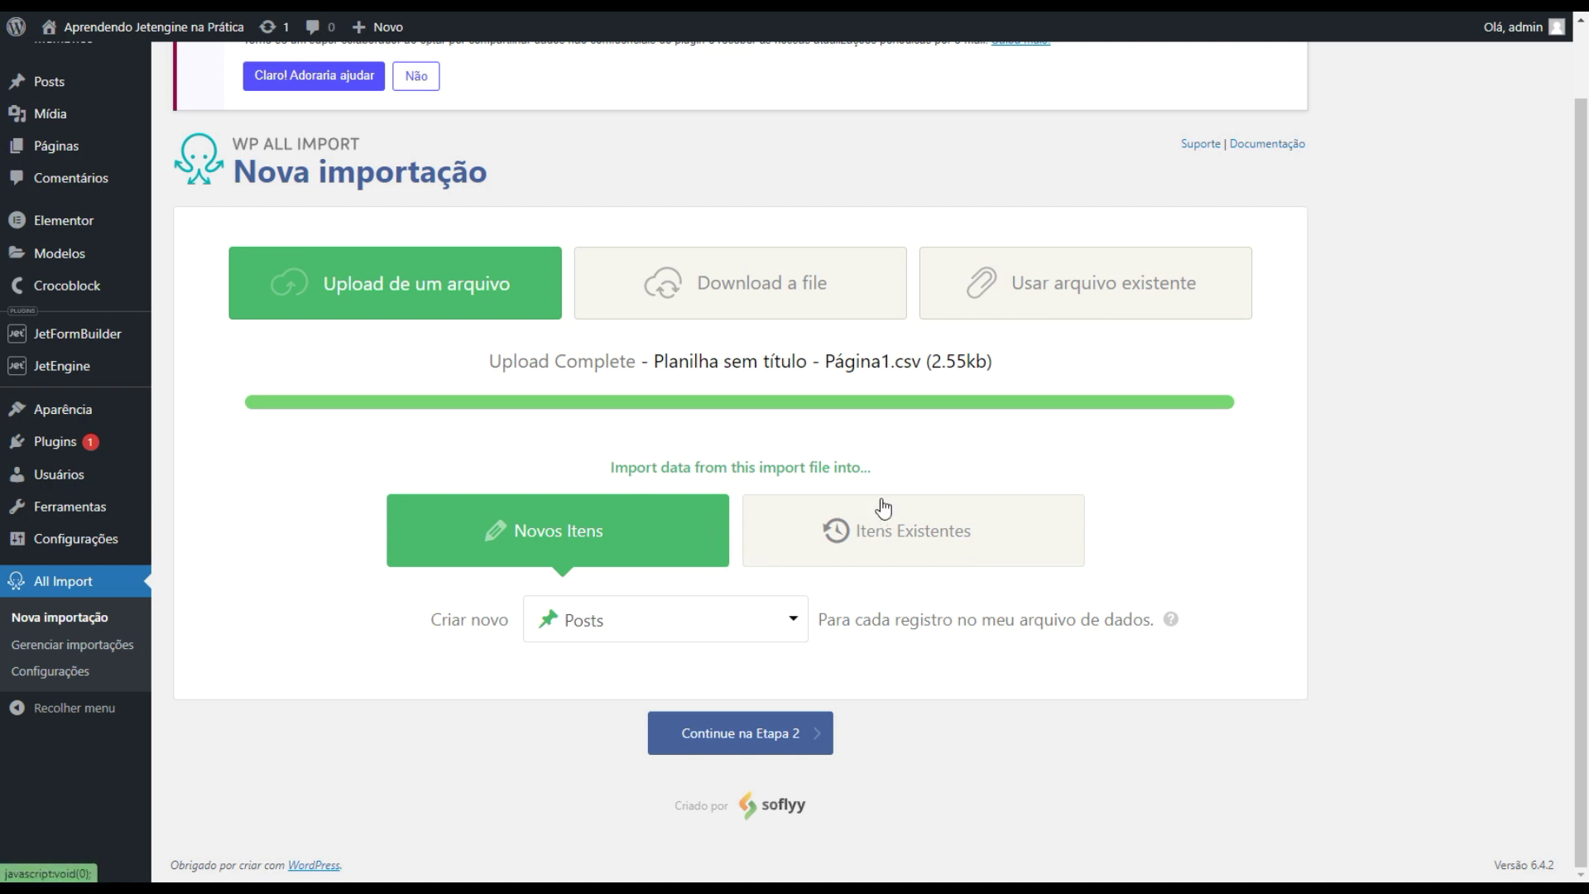
scroll(464, 691, up, 1)
scroll(439, 663, down, 1)
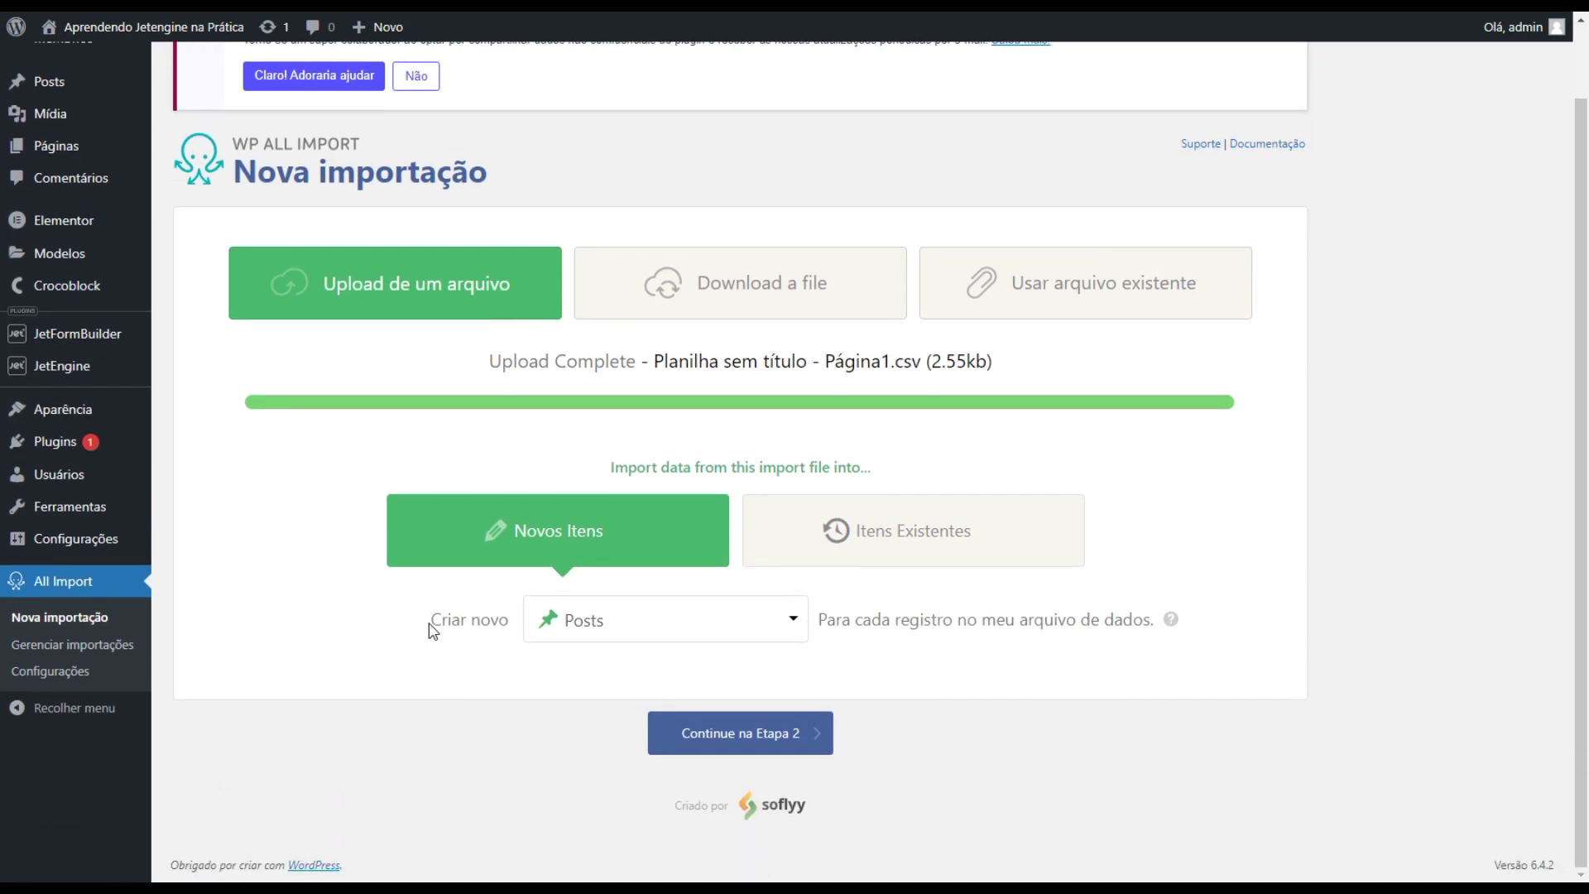
drag(425, 632, 471, 627)
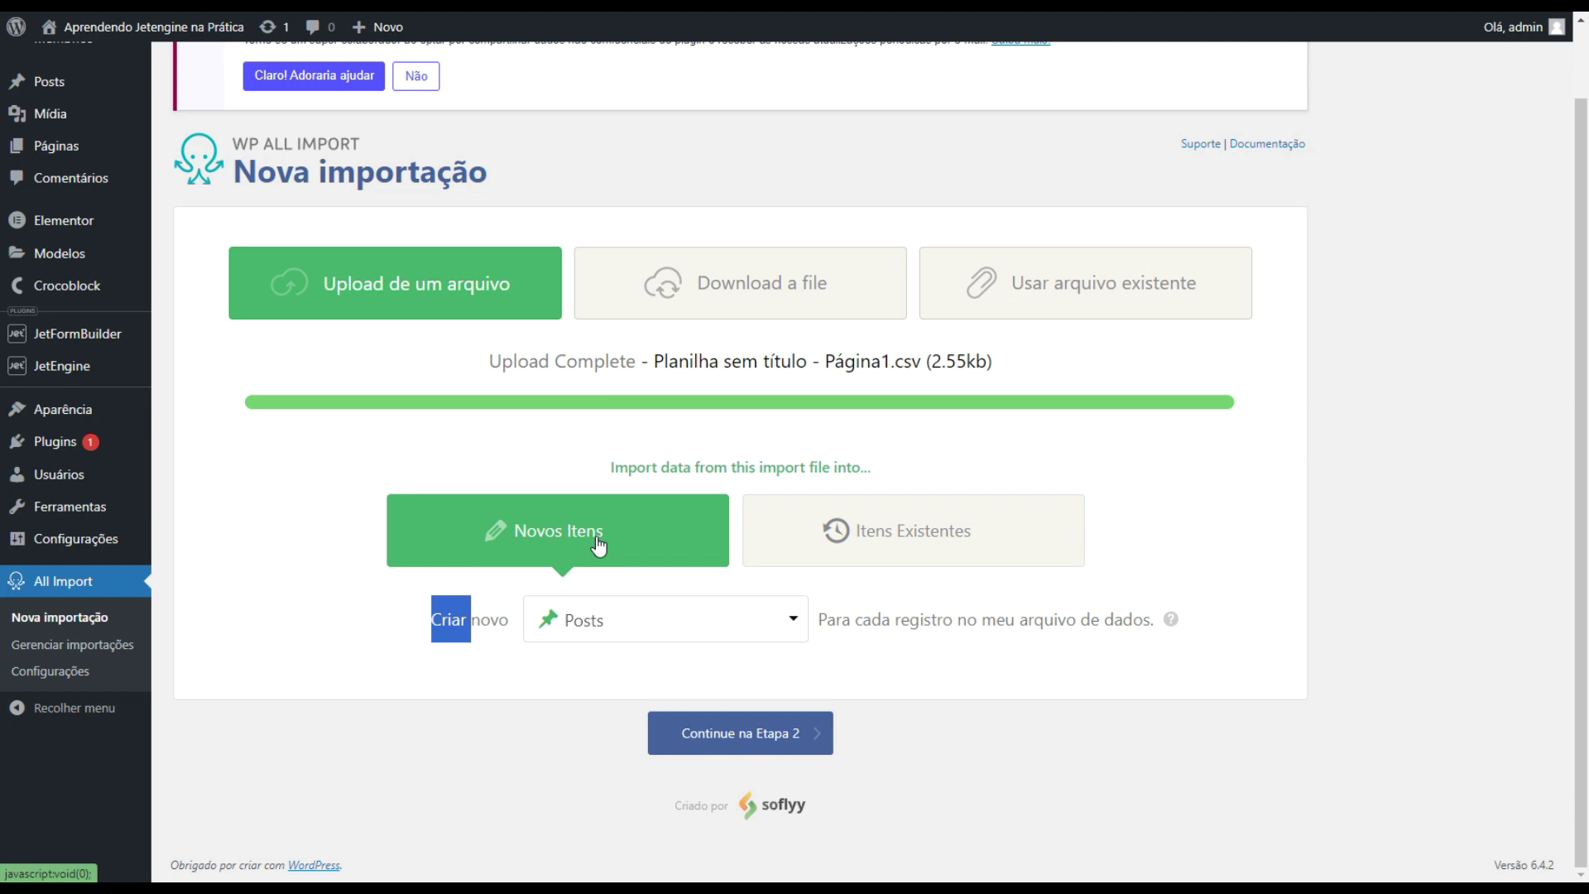
drag(426, 645, 509, 639)
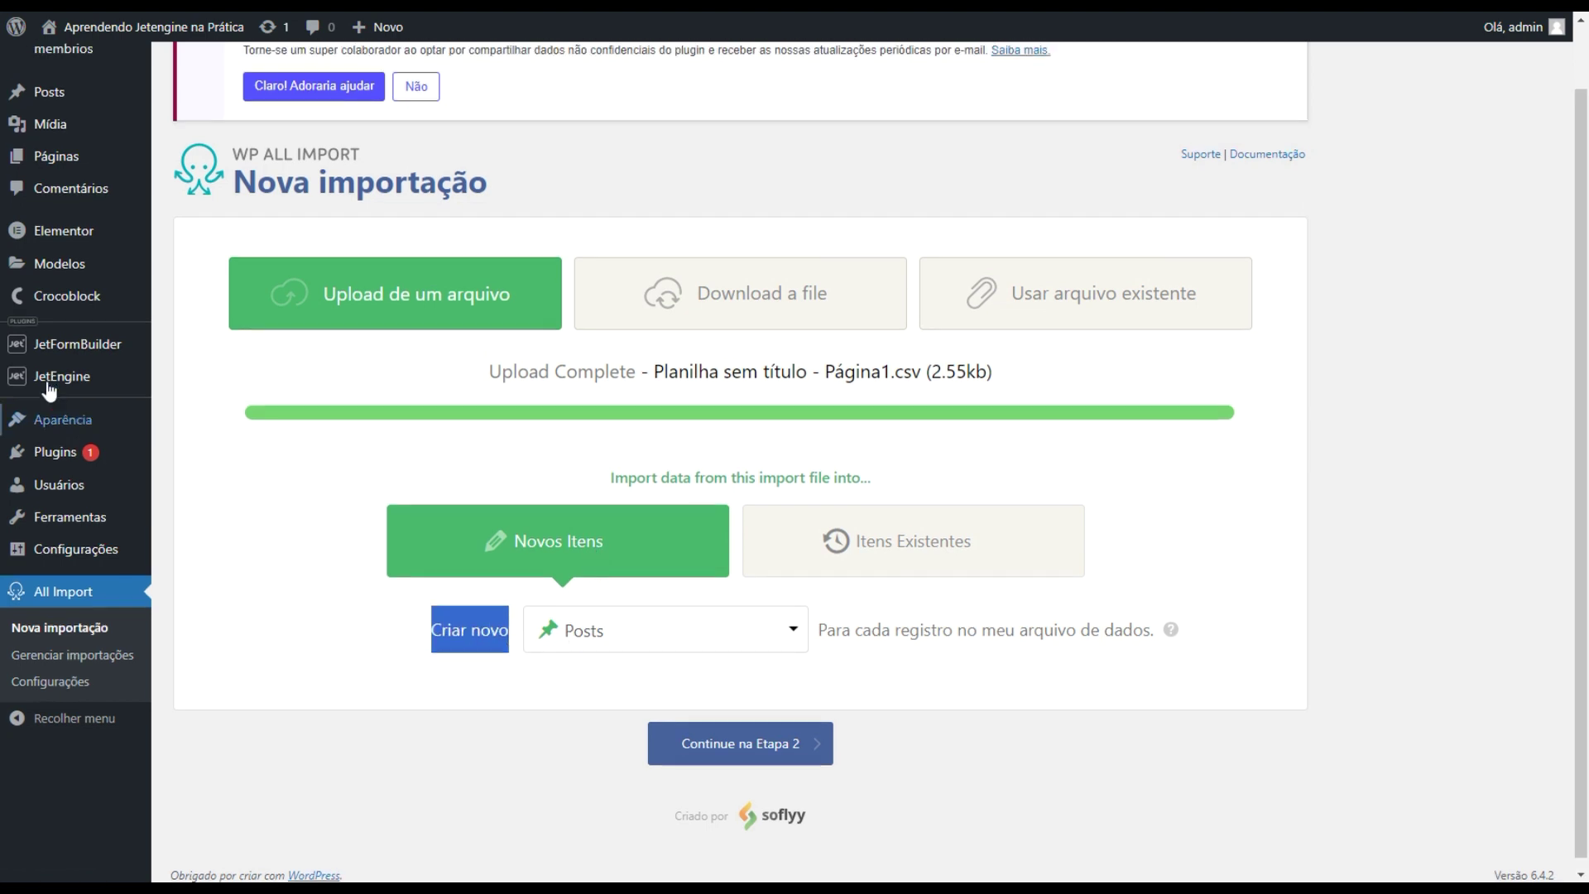
scroll(96, 400, up, 1)
mouse_move(68, 109)
scroll(823, 699, down, 1)
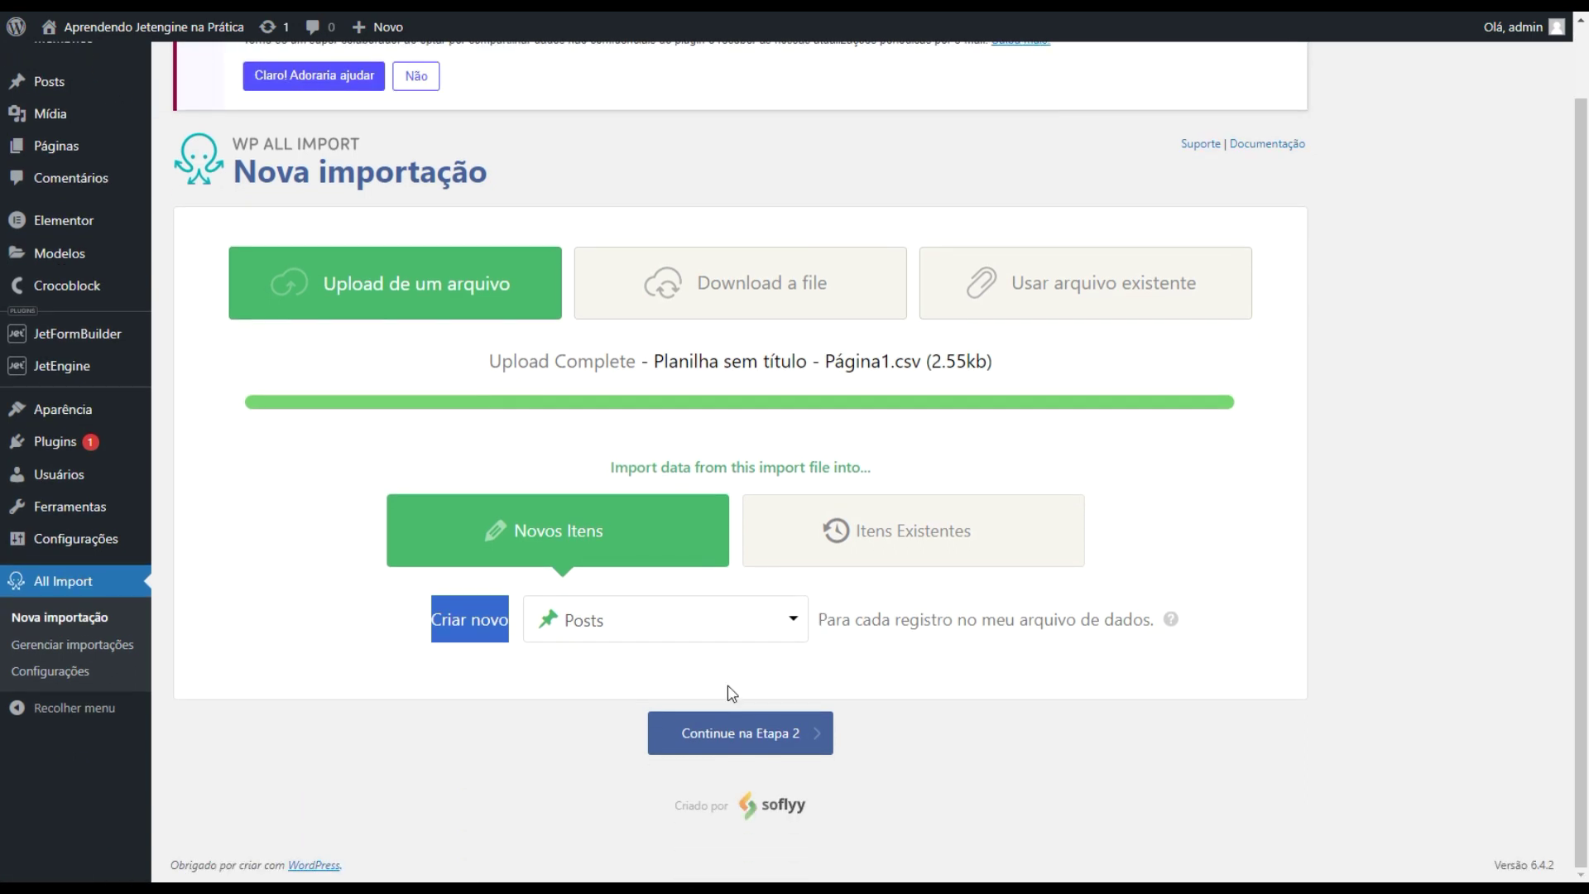
click(663, 632)
scroll(661, 645, down, 2)
scroll(659, 659, down, 3)
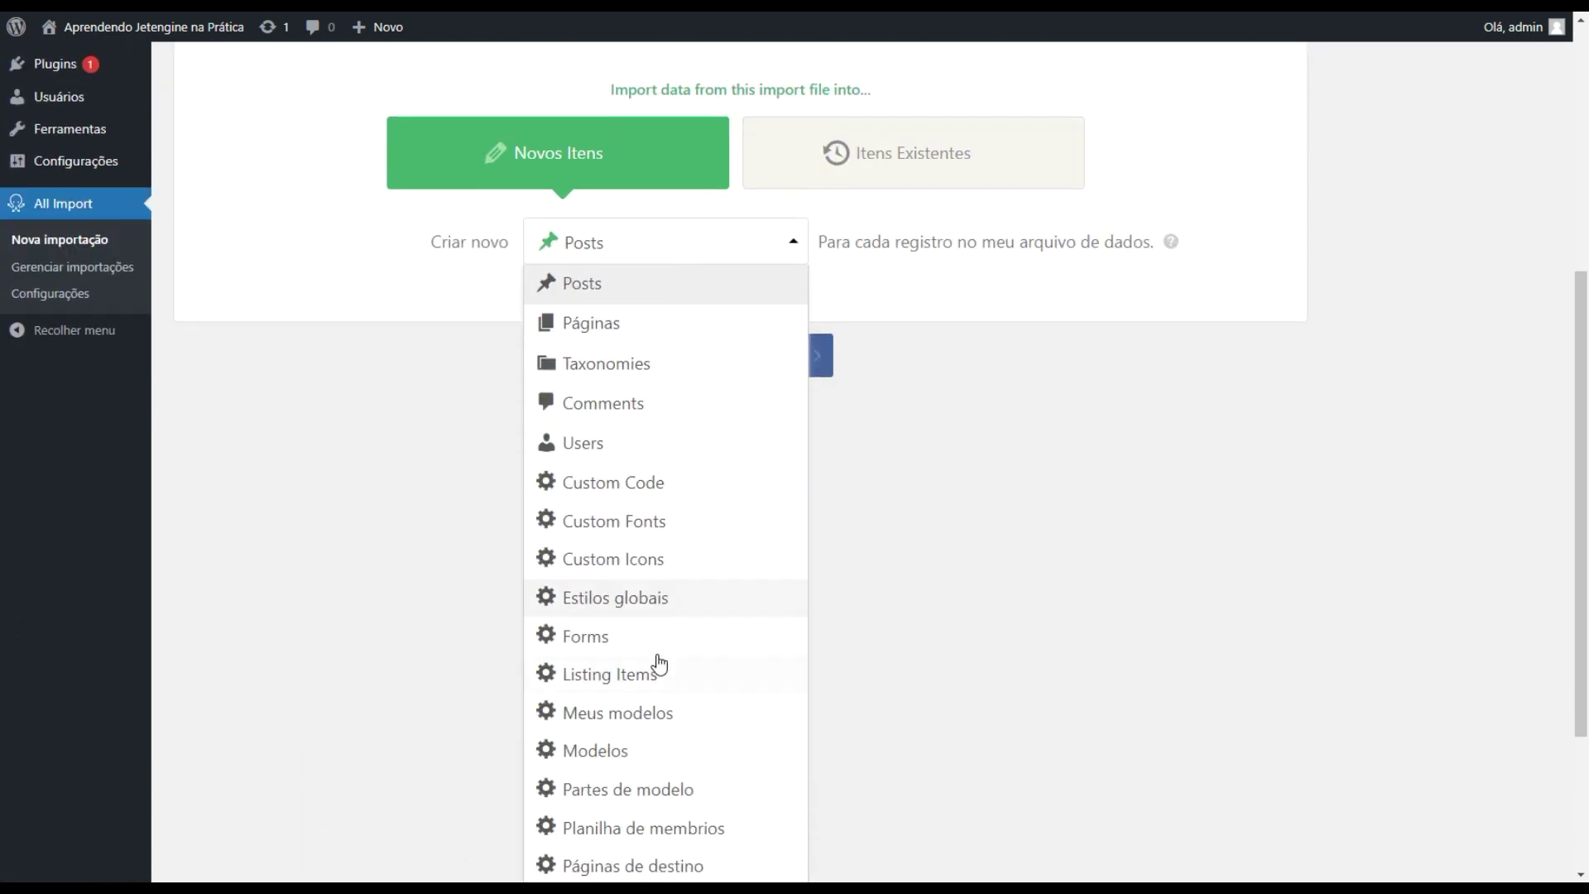
scroll(662, 679, down, 2)
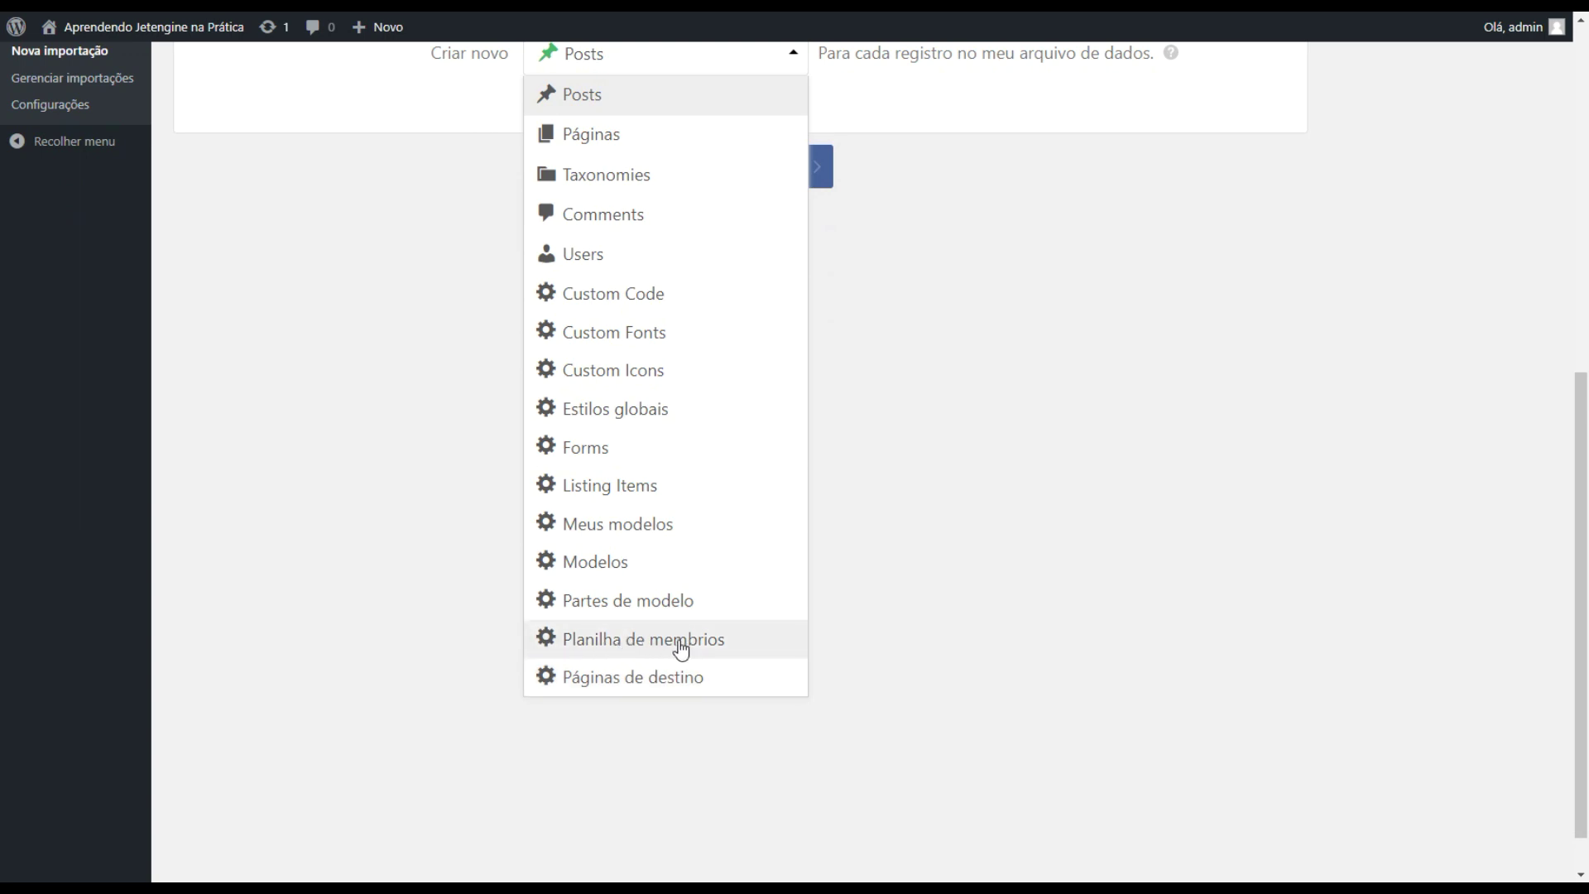
click(680, 641)
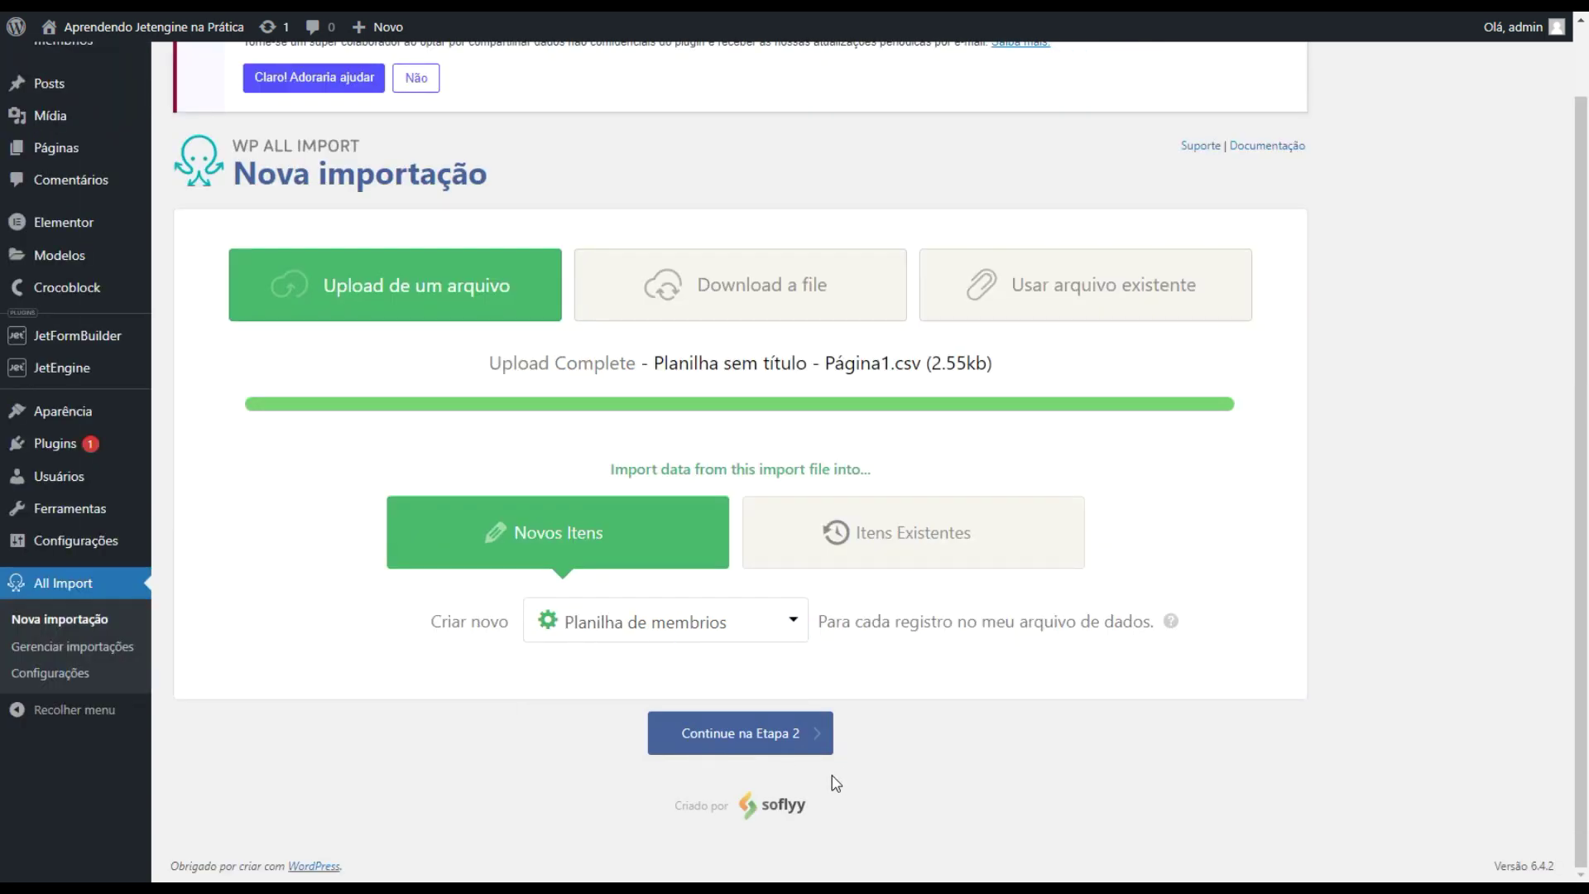
click(779, 743)
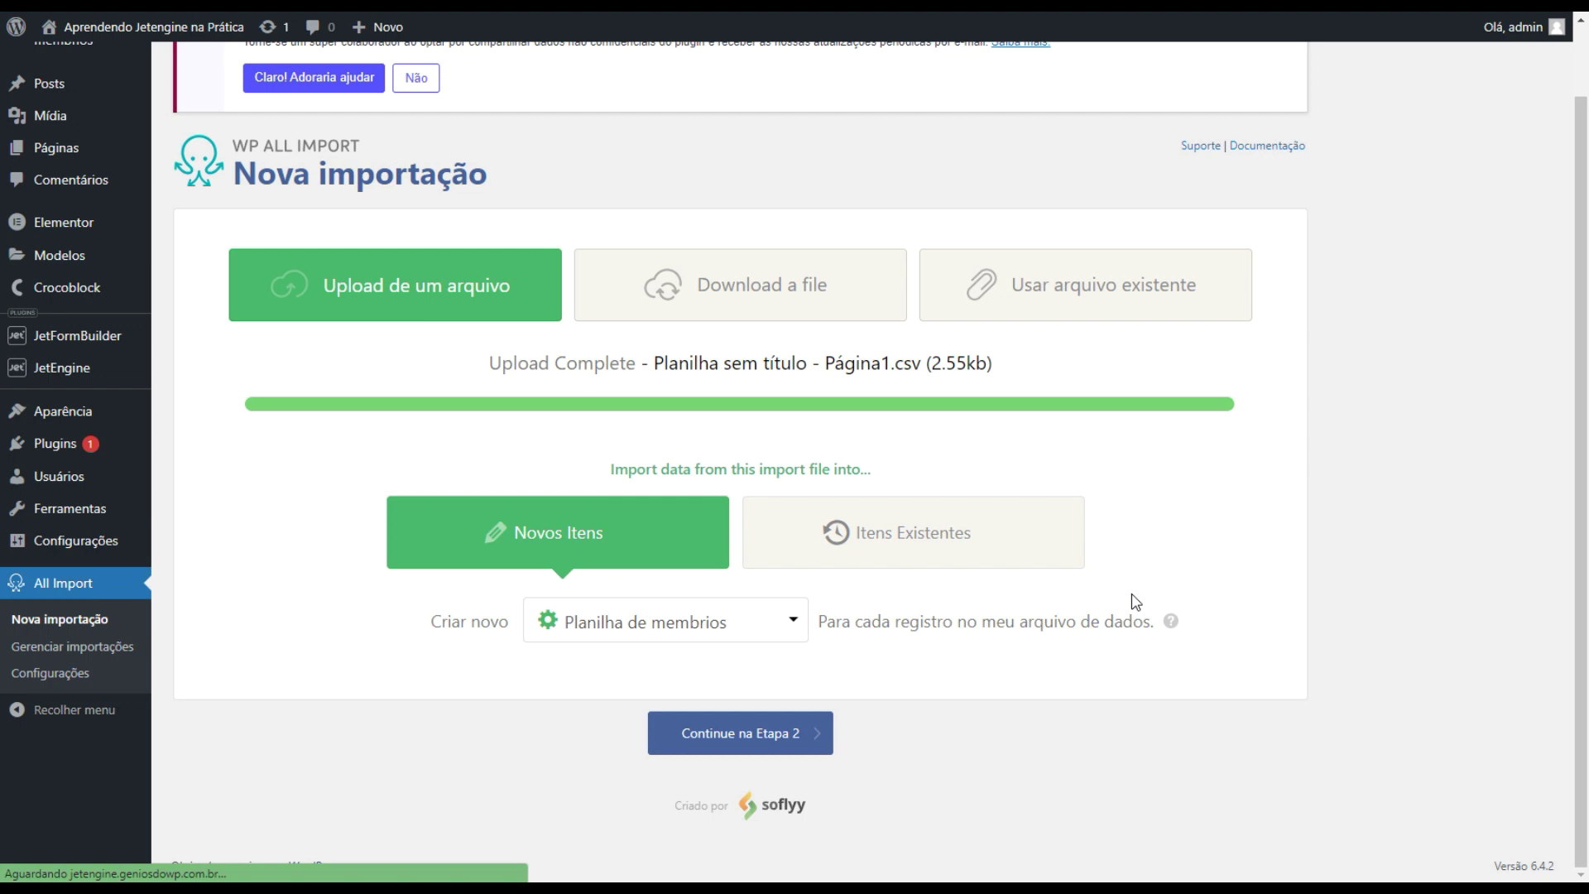
scroll(1027, 550, down, 1)
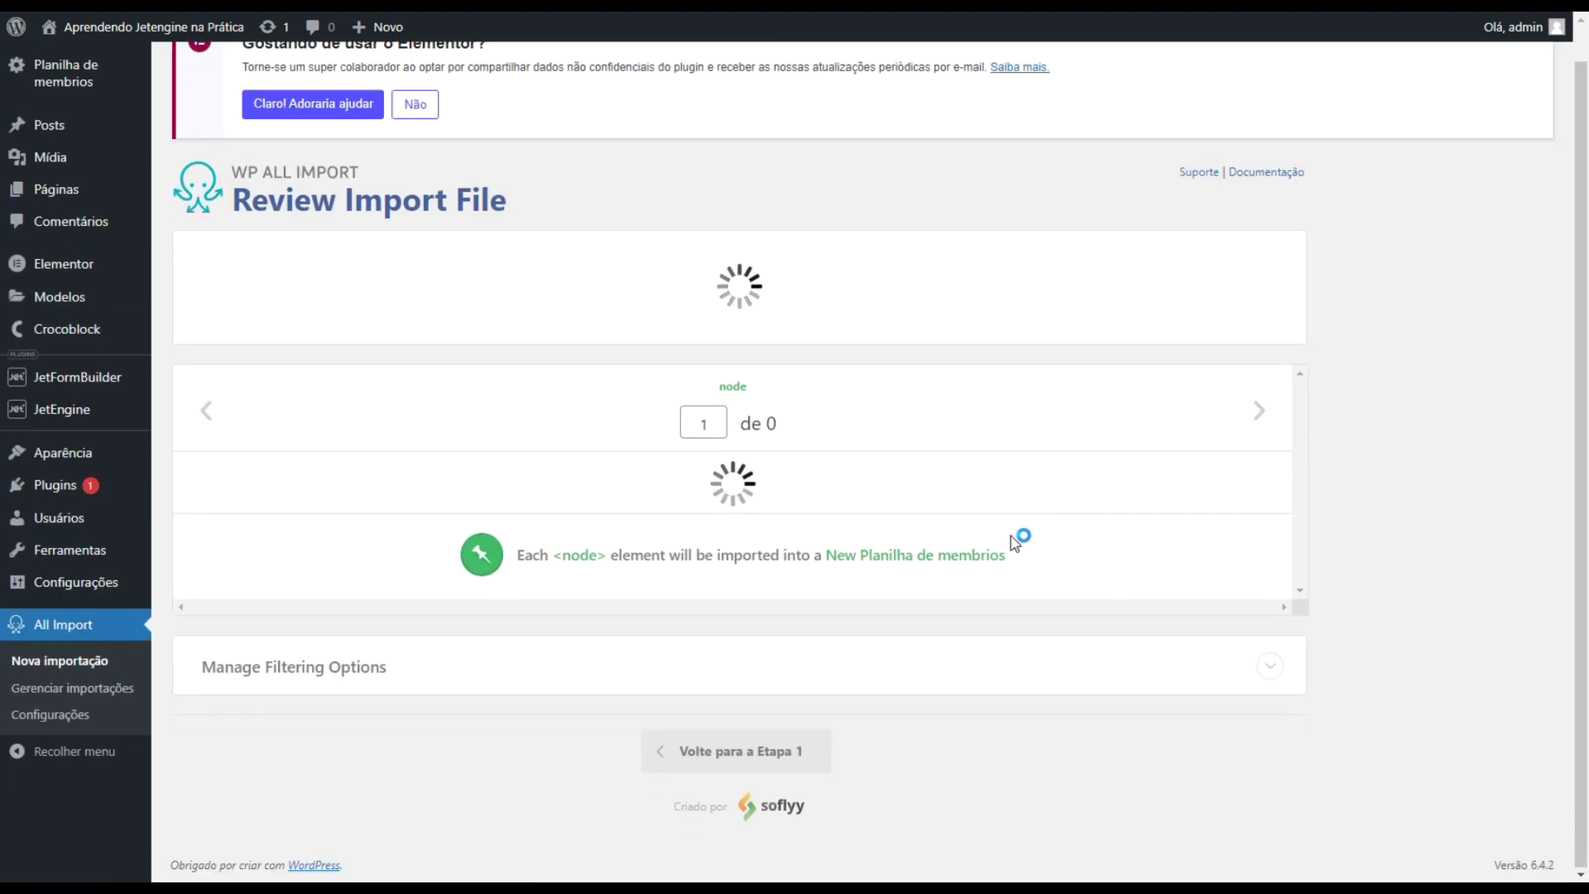
Step: Verify the preview lists all 39 rows and continue to step 3 field mapping
scroll(1015, 543, down, 1)
scroll(910, 551, down, 1)
scroll(753, 557, down, 1)
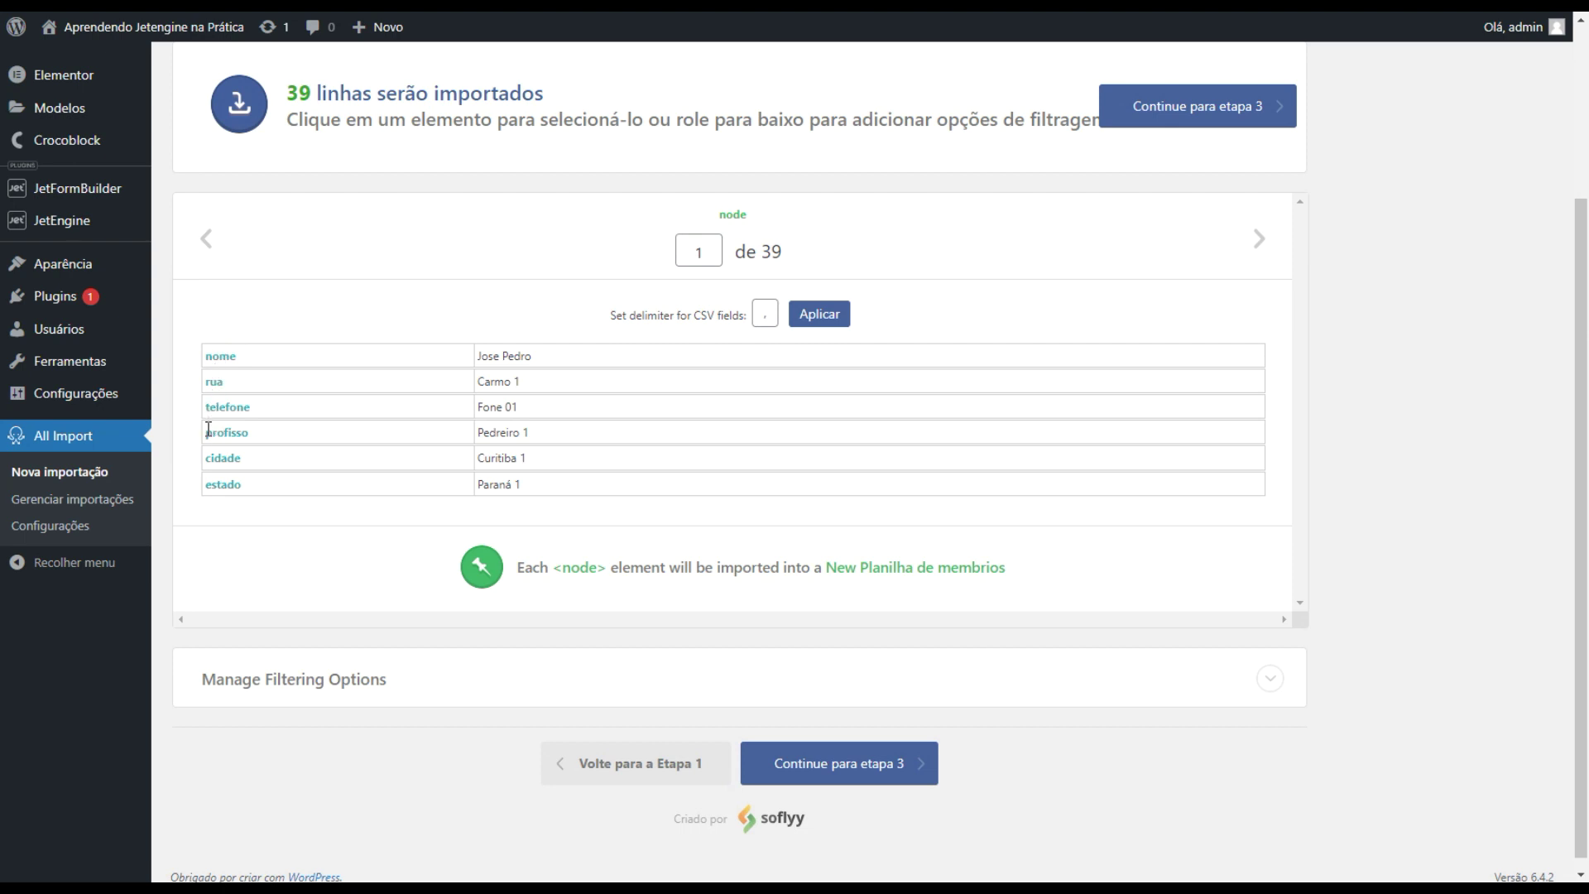
mouse_move(208, 357)
mouse_down()
mouse_move(281, 372)
mouse_move(291, 398)
mouse_move(248, 410)
mouse_move(262, 468)
mouse_move(330, 568)
mouse_up()
click(218, 484)
double_click(758, 253)
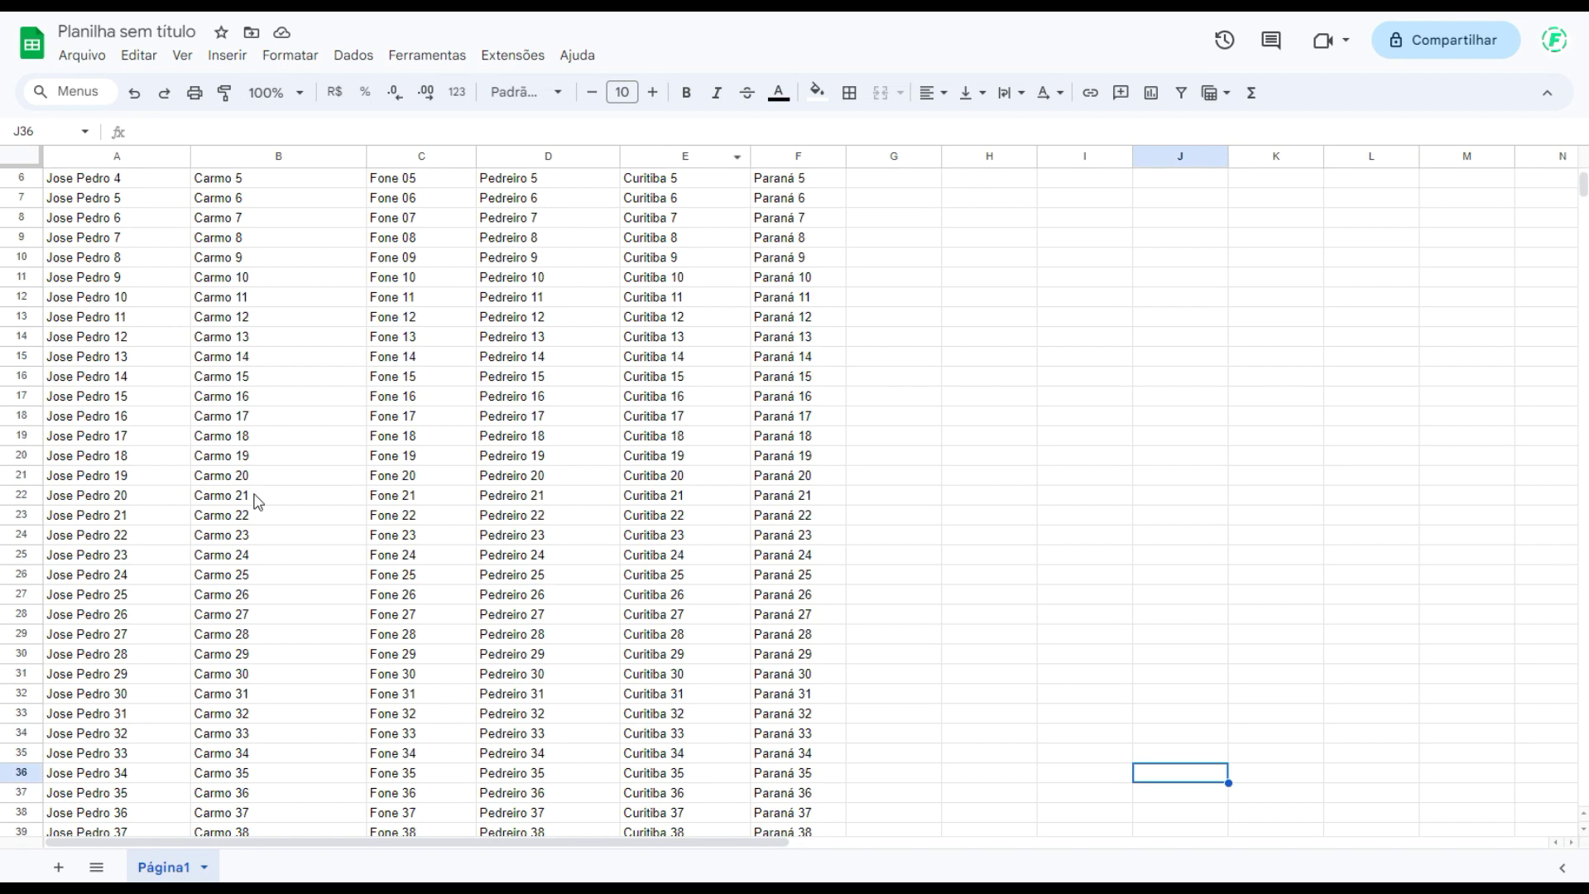
scroll(255, 500, down, 2)
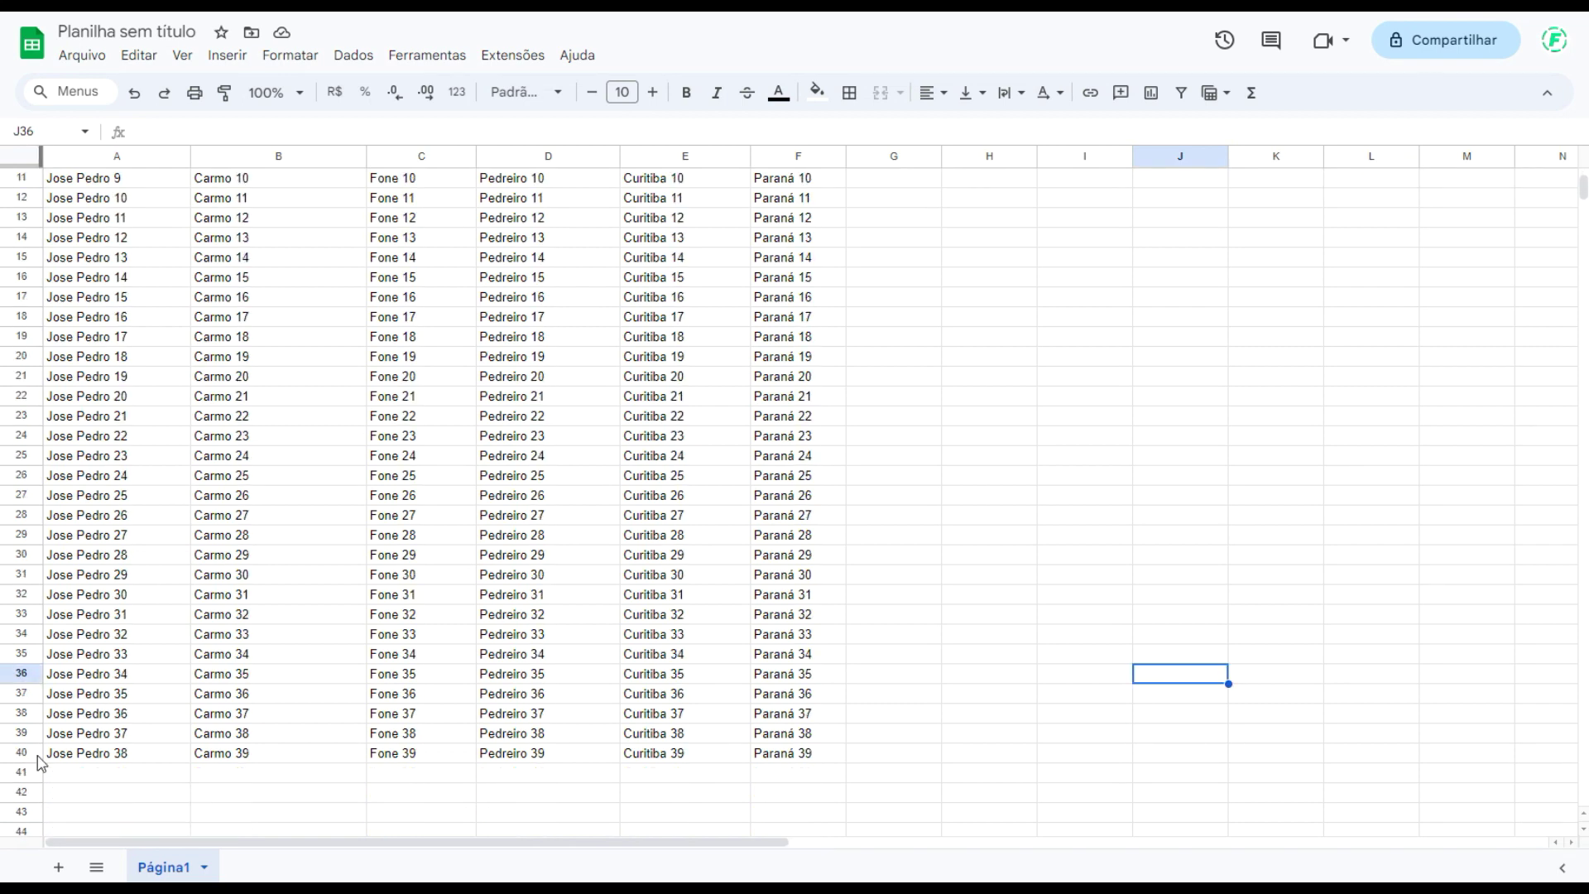
scroll(140, 563, up, 4)
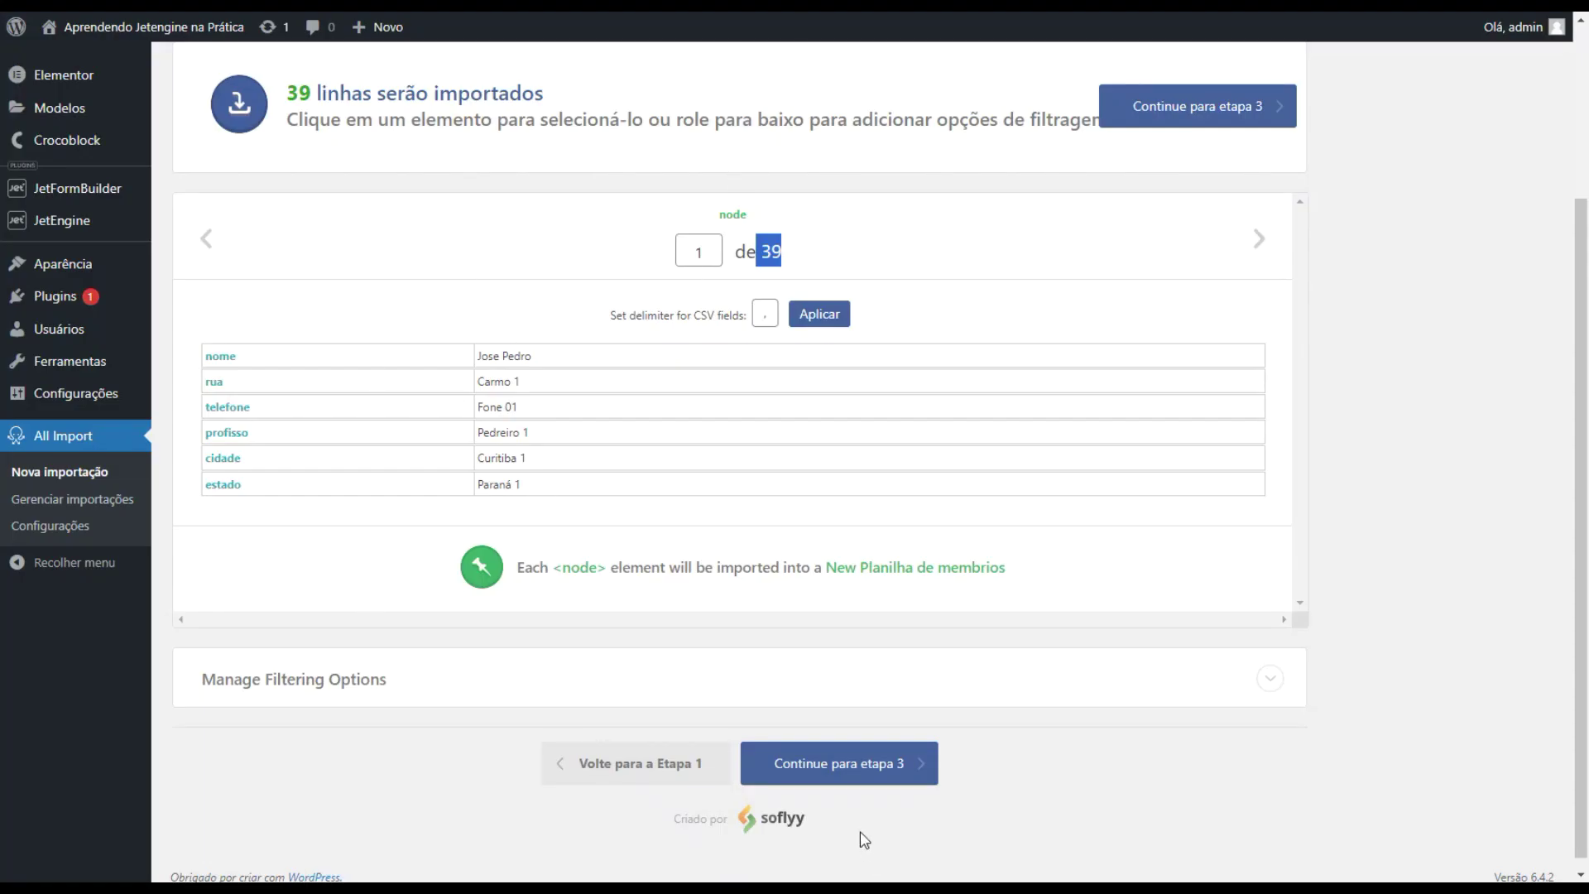
click(874, 769)
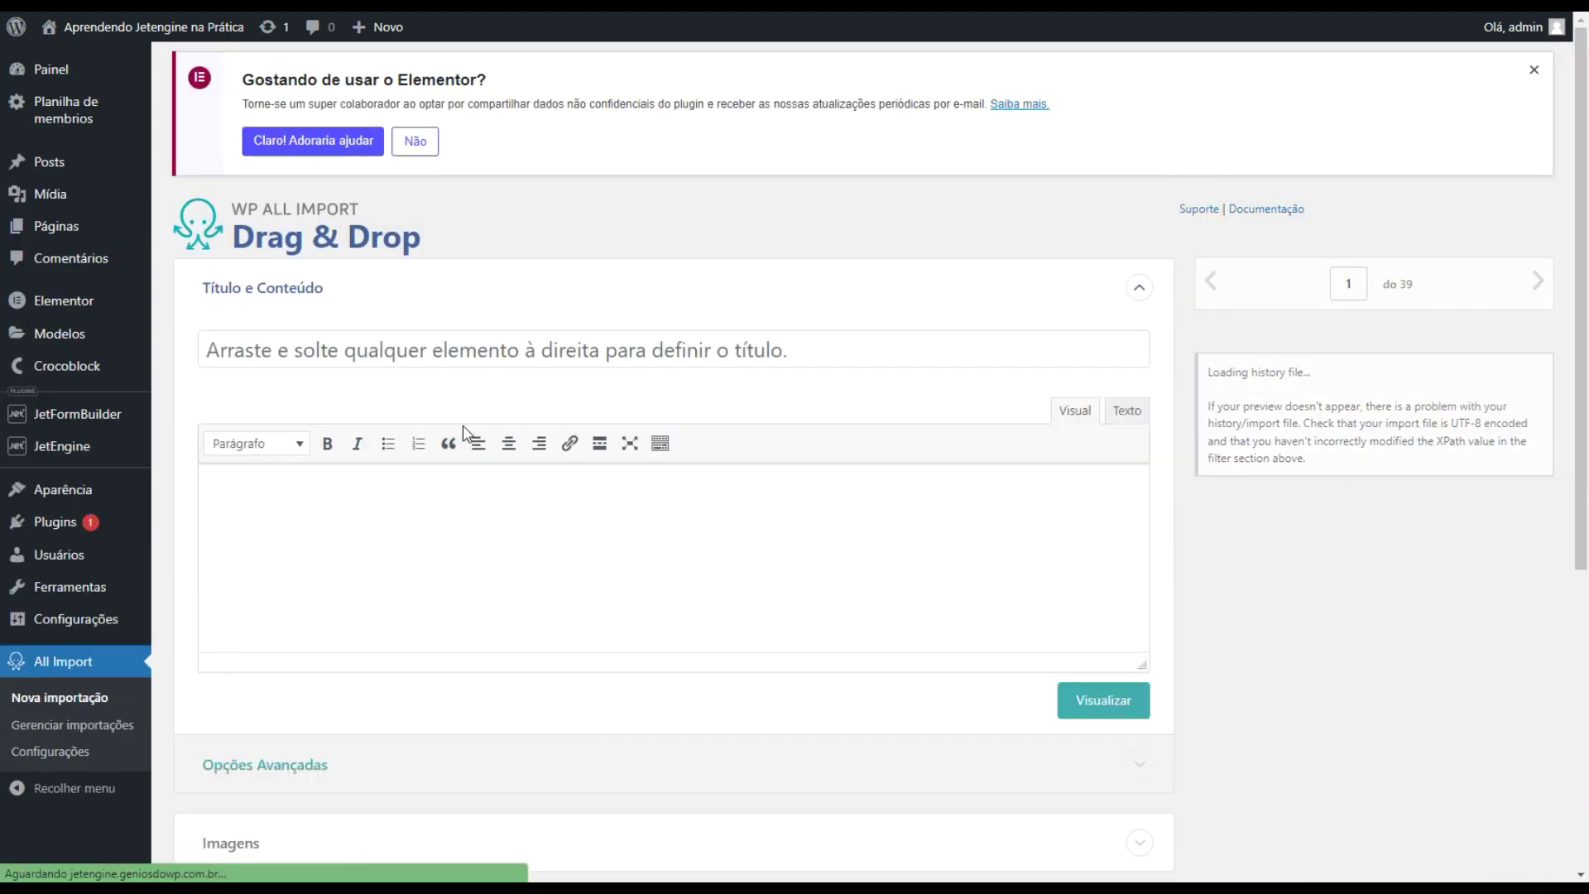
Step: Map the post title to {nome[1]} from the nome column, then collapse Título e Conteúdo
scroll(493, 451, down, 1)
scroll(248, 348, up, 1)
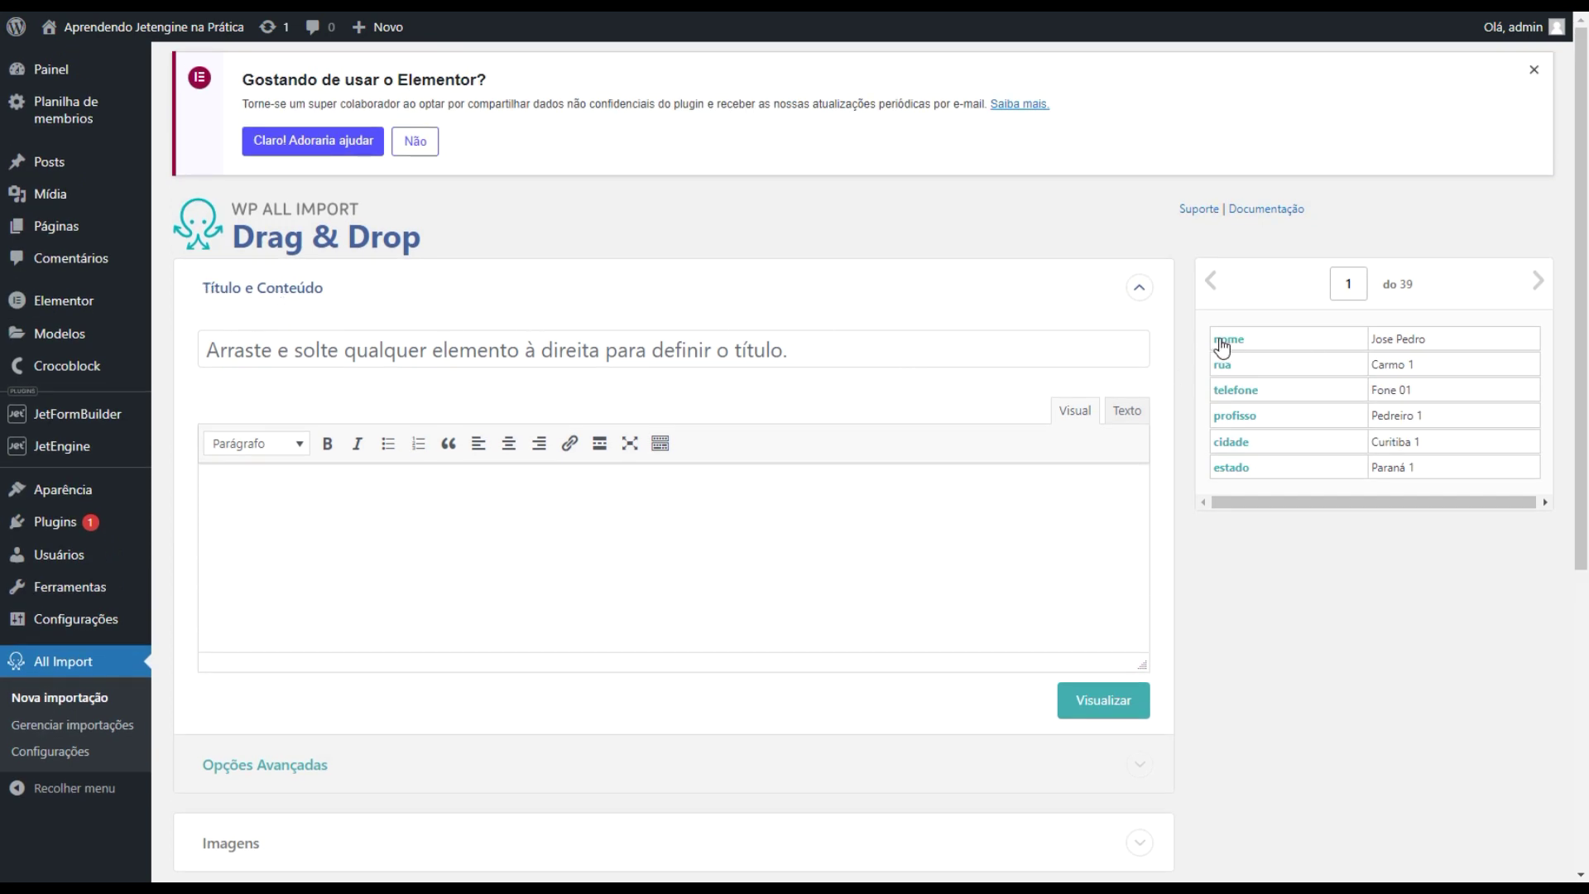
scroll(1216, 348, down, 1)
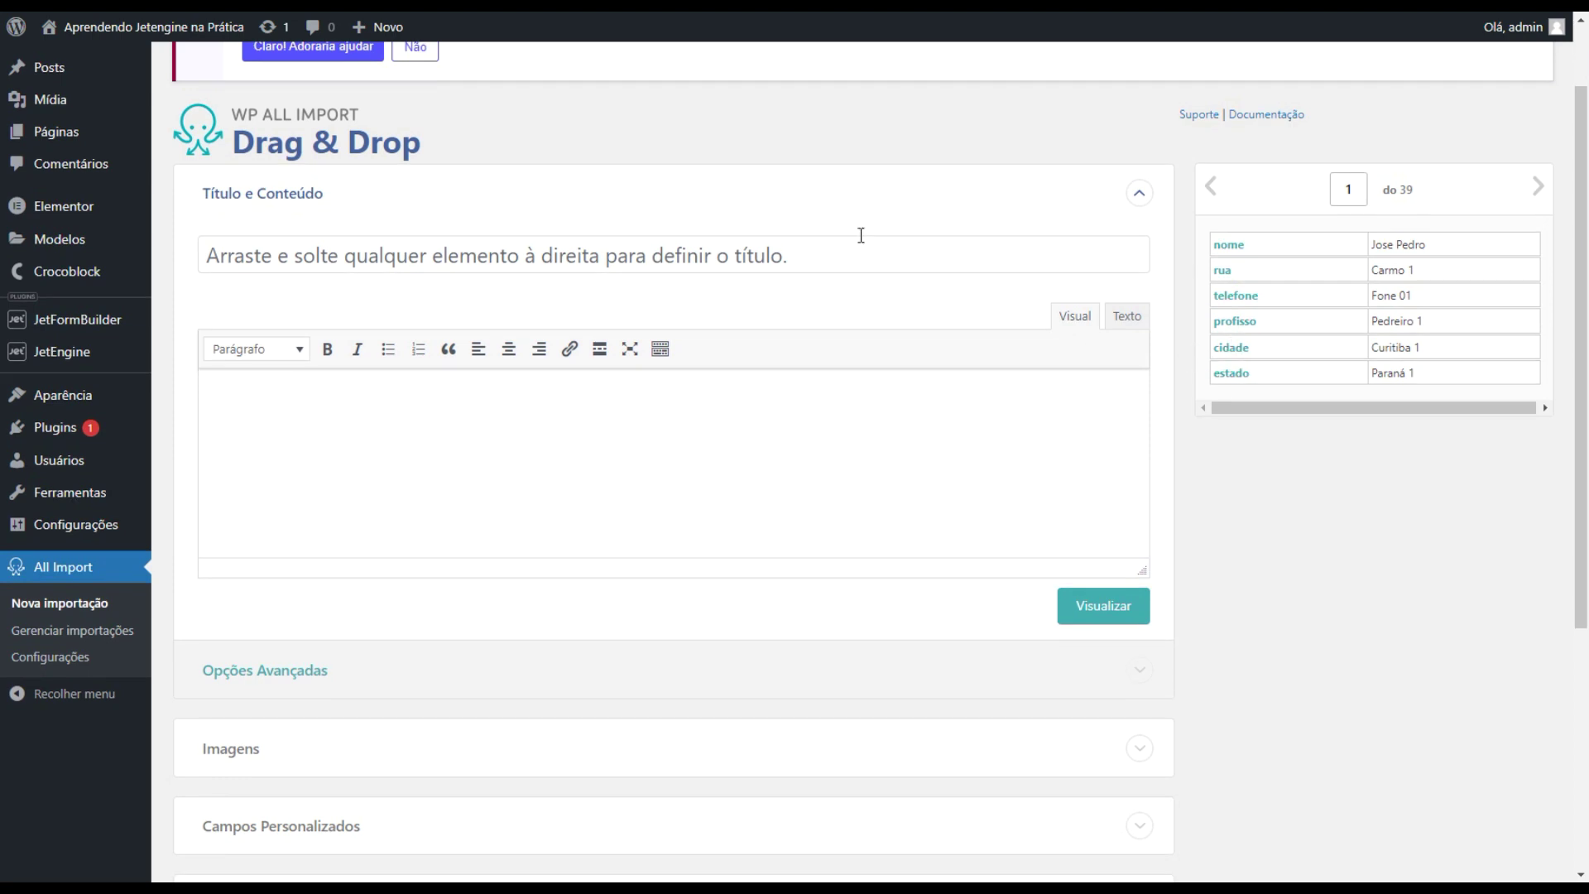
drag(1231, 247, 305, 257)
key(Right)
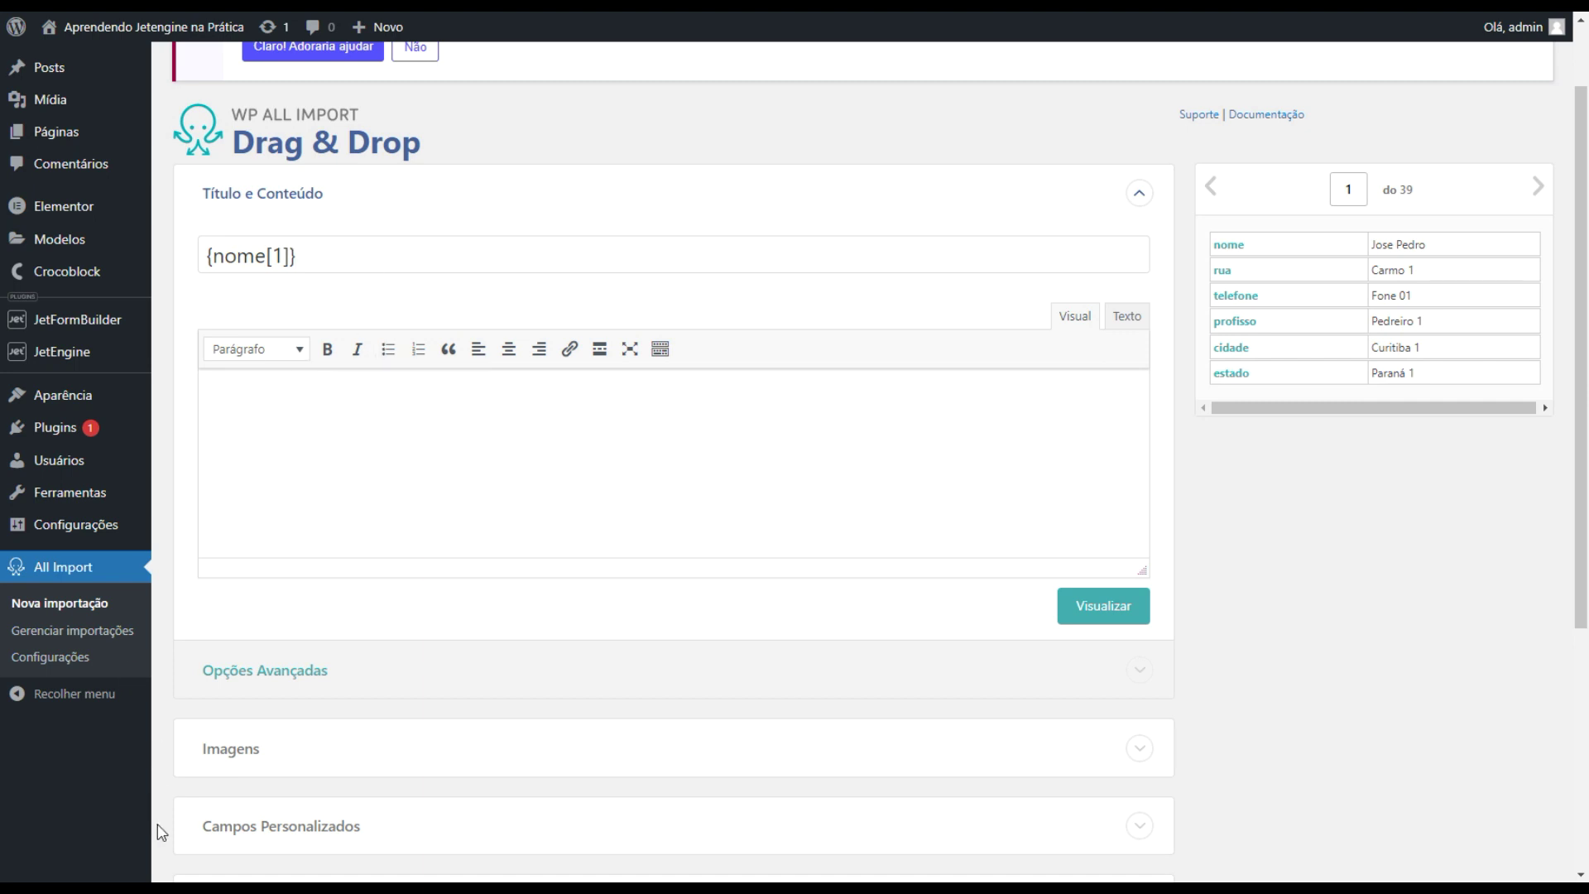
click(1143, 198)
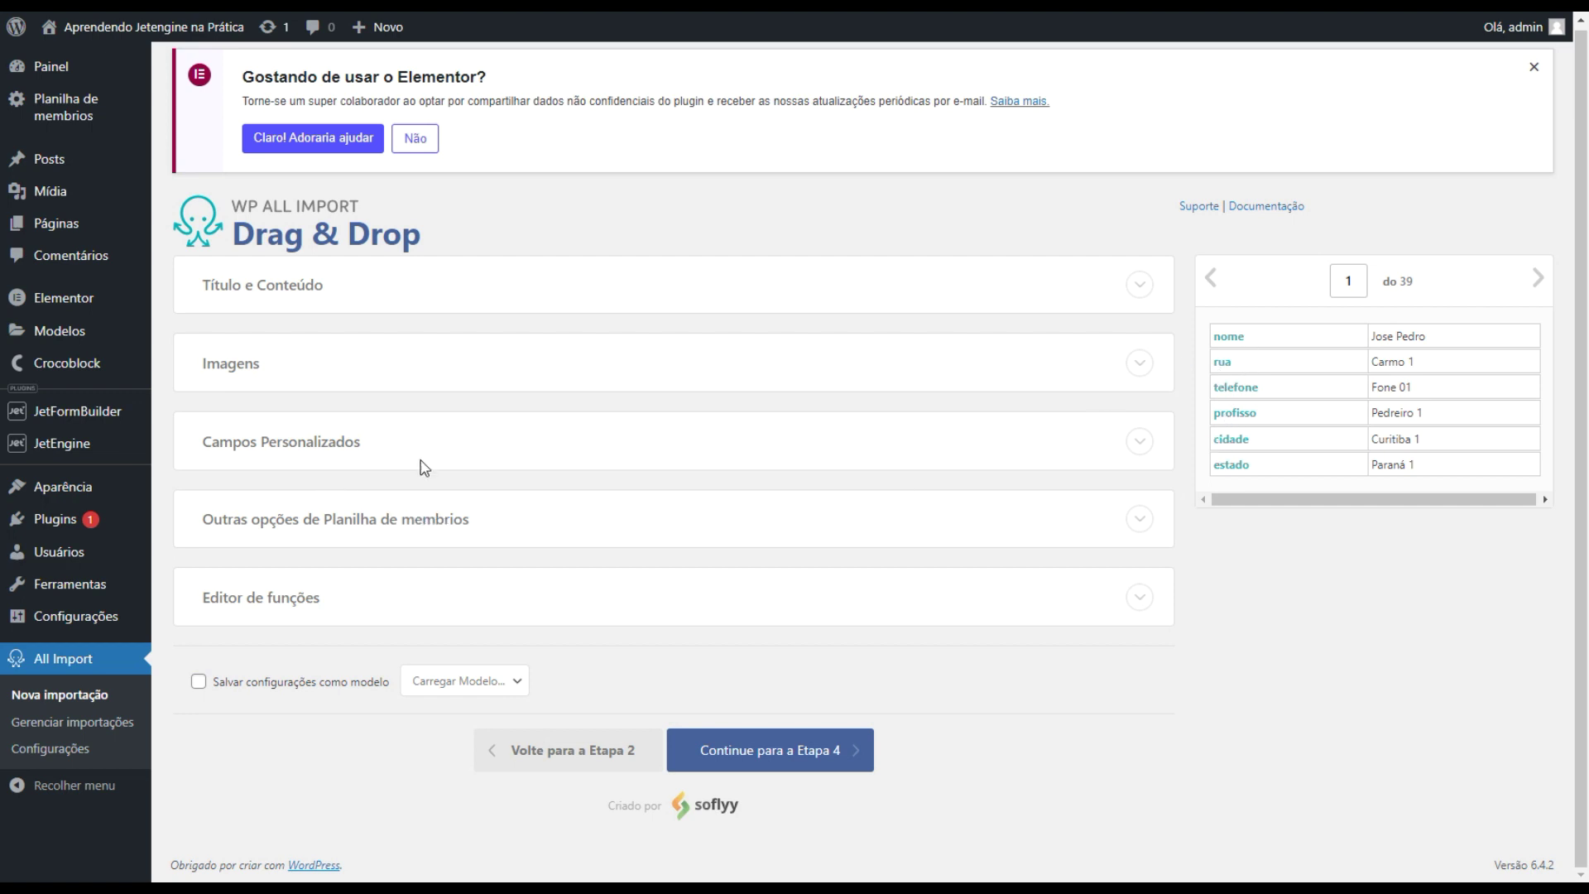
Step: Expand the custom fields section and place the cursor in a custom field value
click(294, 445)
scroll(924, 469, down, 5)
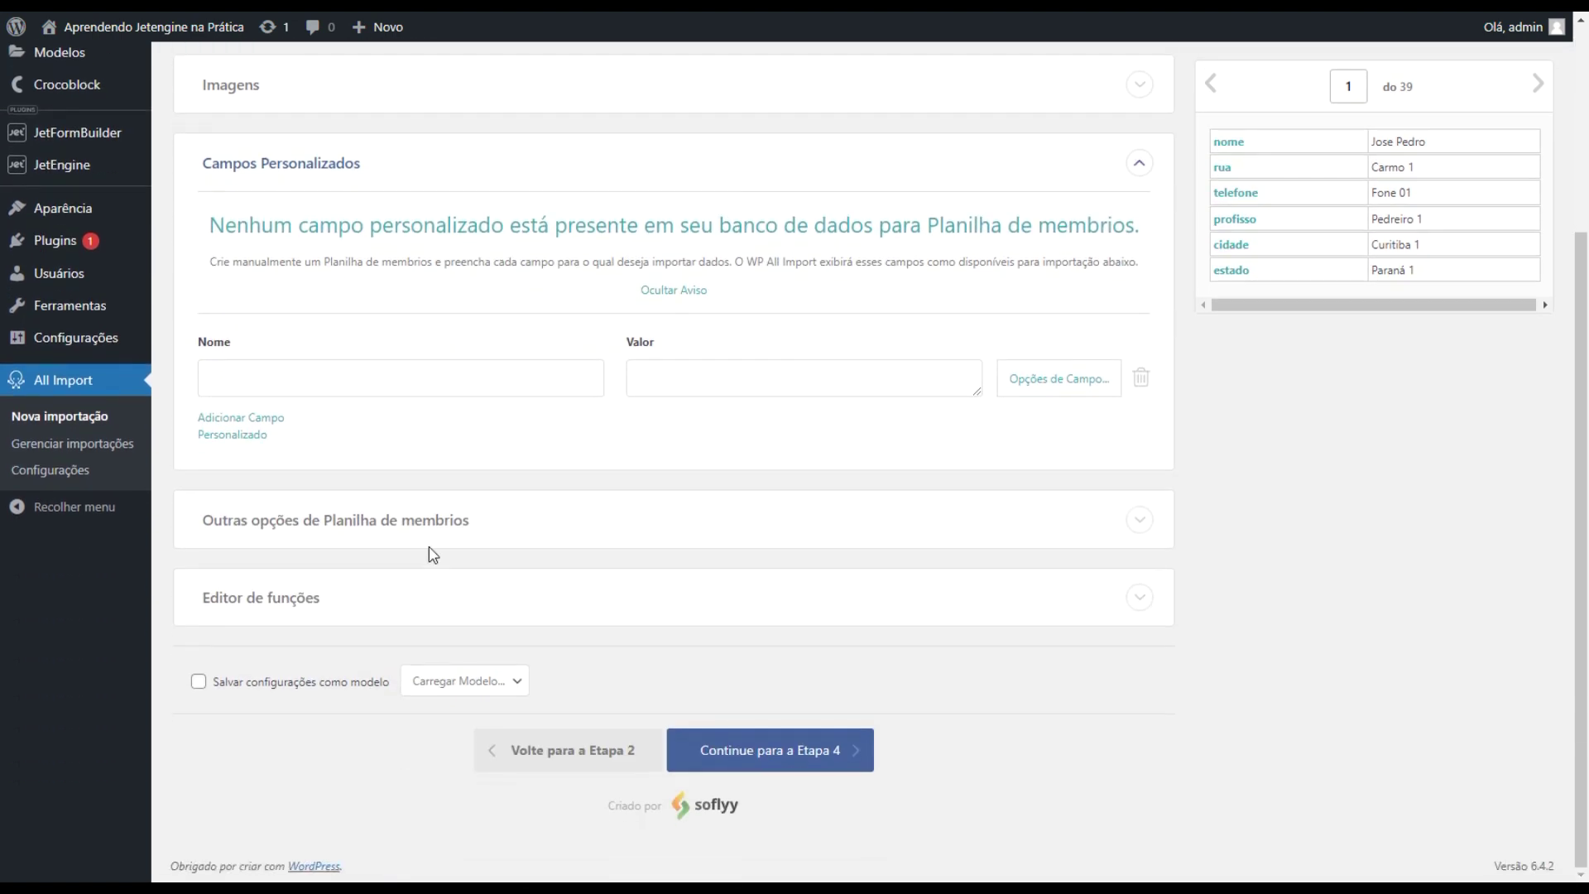
click(782, 389)
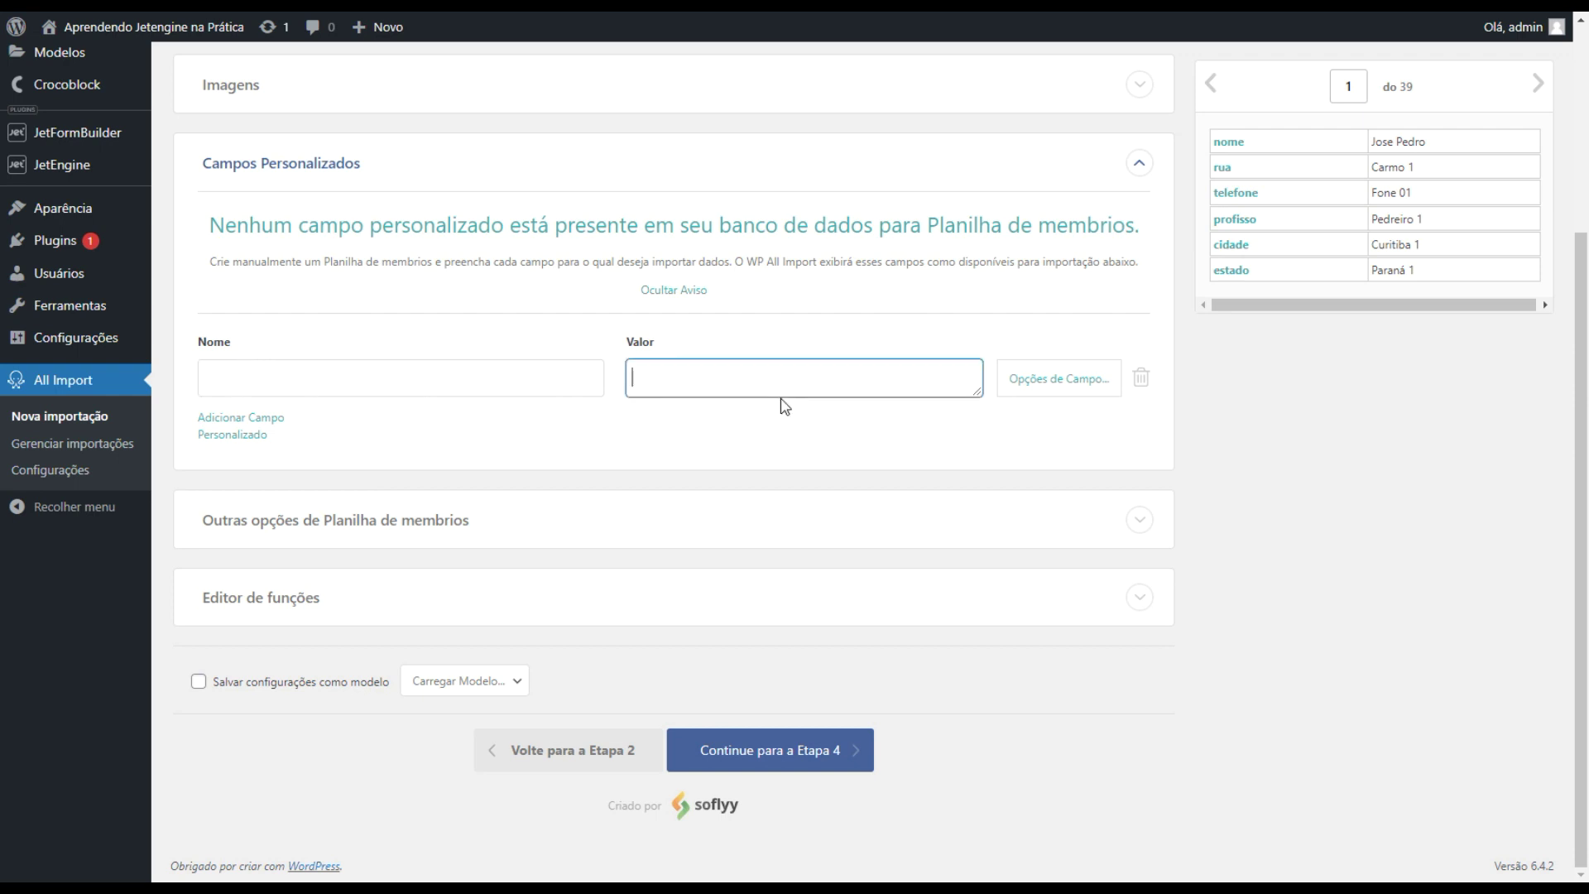
scroll(472, 644, up, 1)
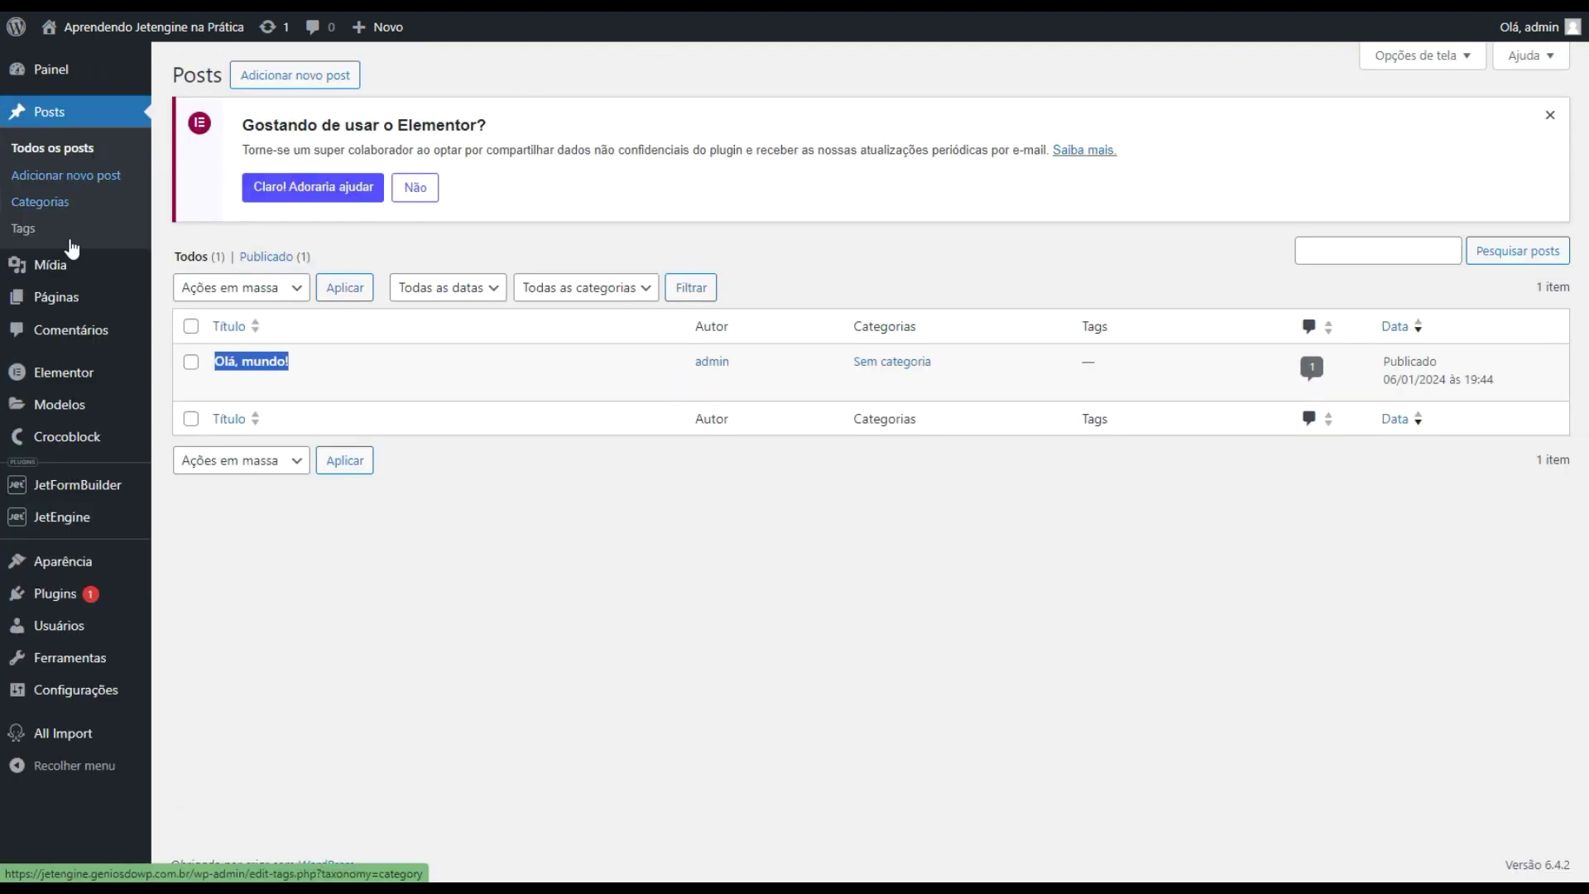
Step: Look up the rua field's internal name in a blank new member entry form
click(48, 68)
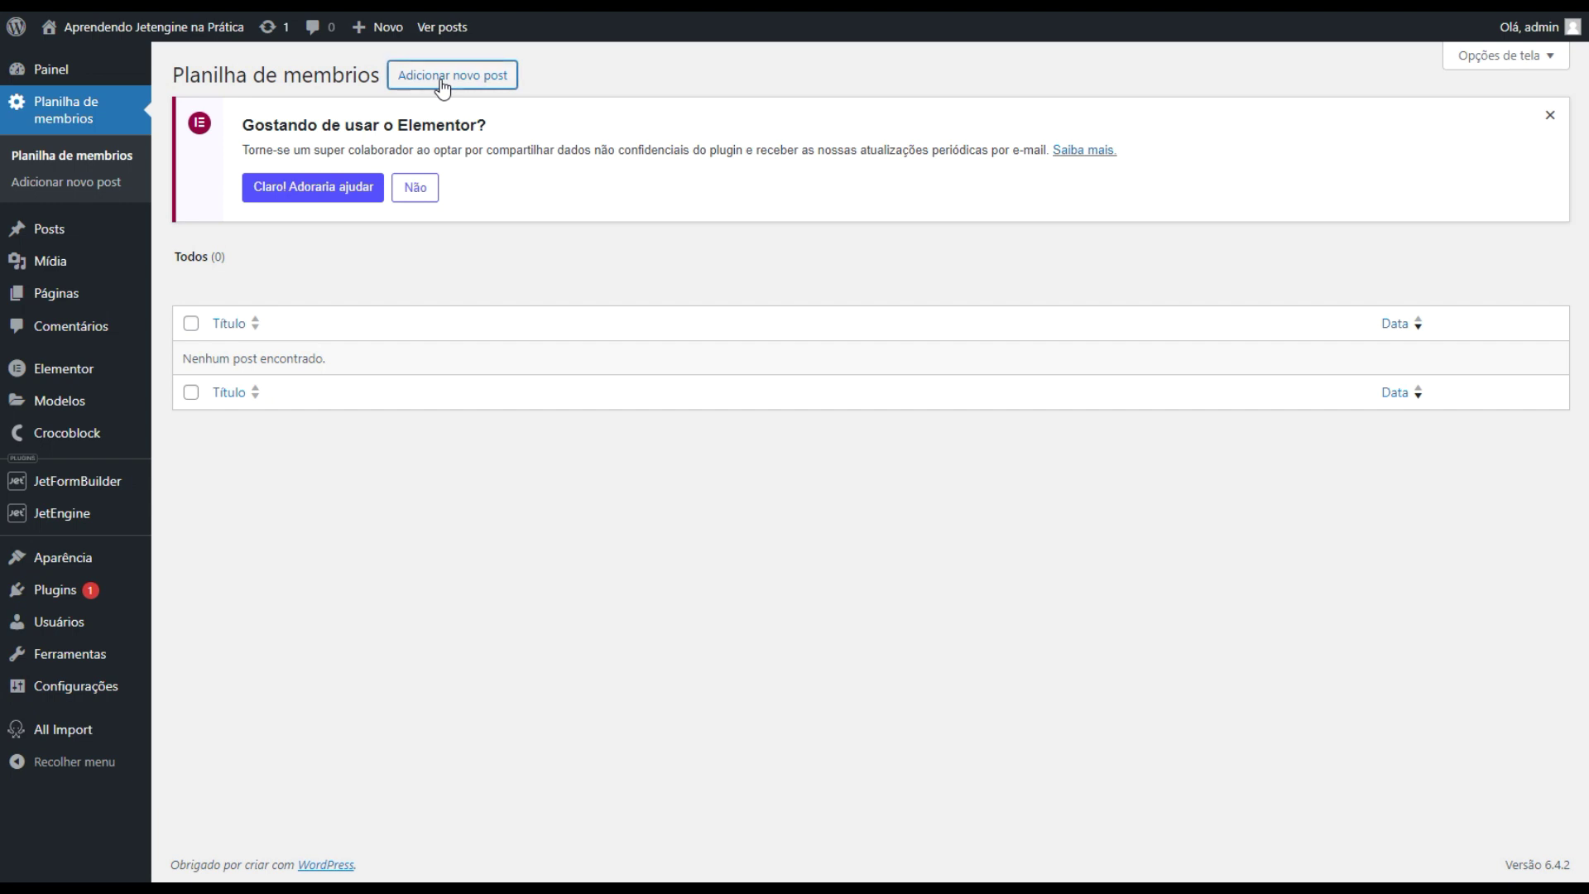
click(436, 81)
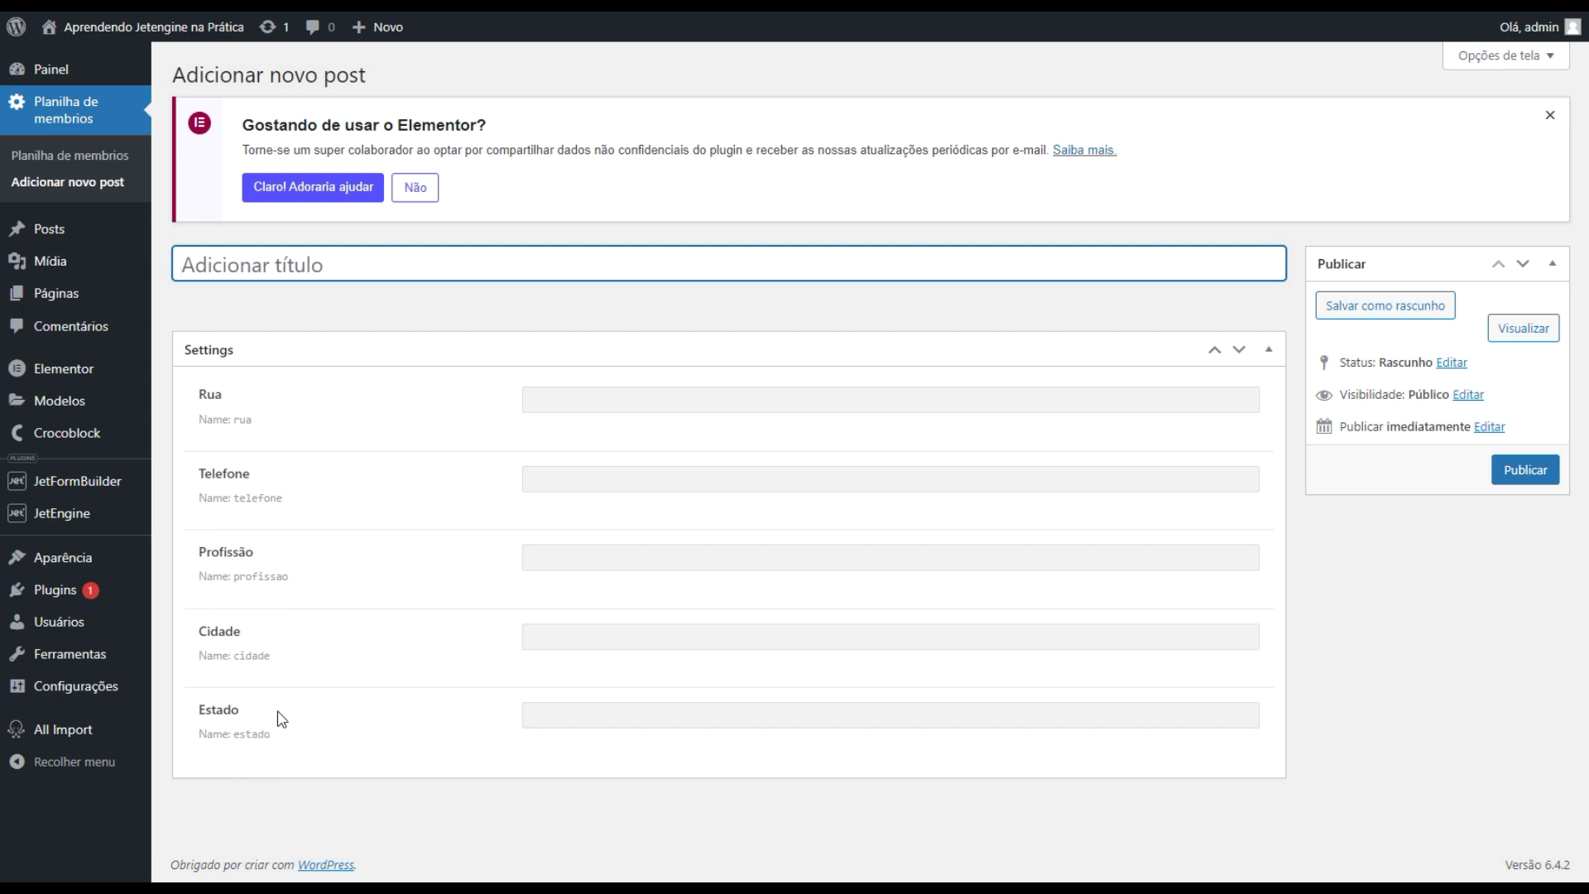
drag(203, 420, 256, 419)
click(259, 439)
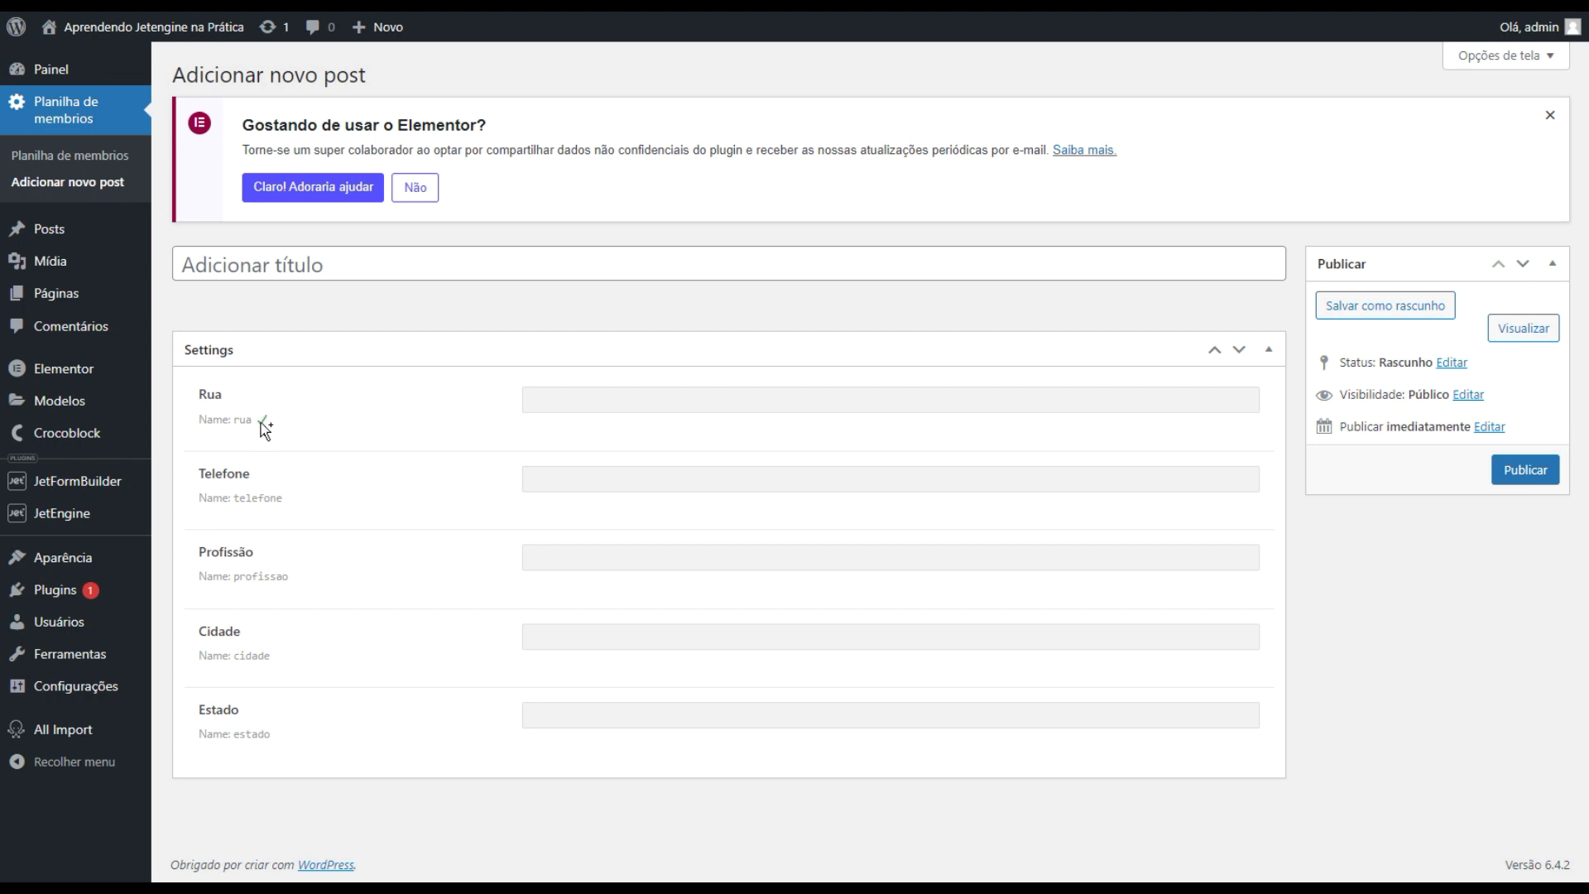
key(ctrl+Tab)
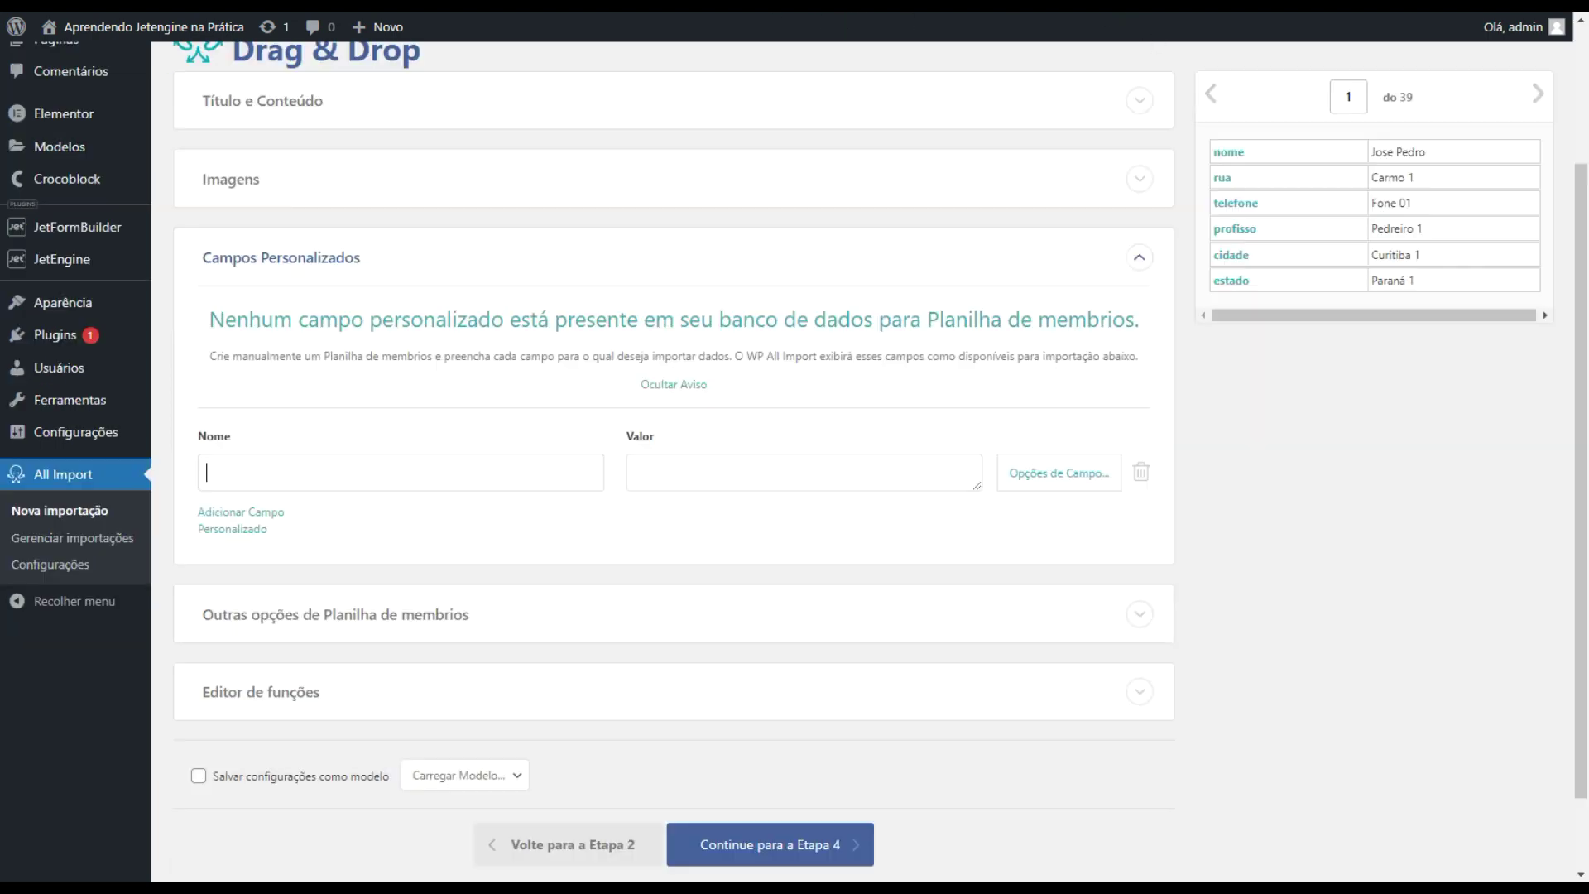
Step: Add custom fields rua and telefone, mapped to their matching CSV columns
text(rua)
drag(265, 467, 170, 484)
click(782, 471)
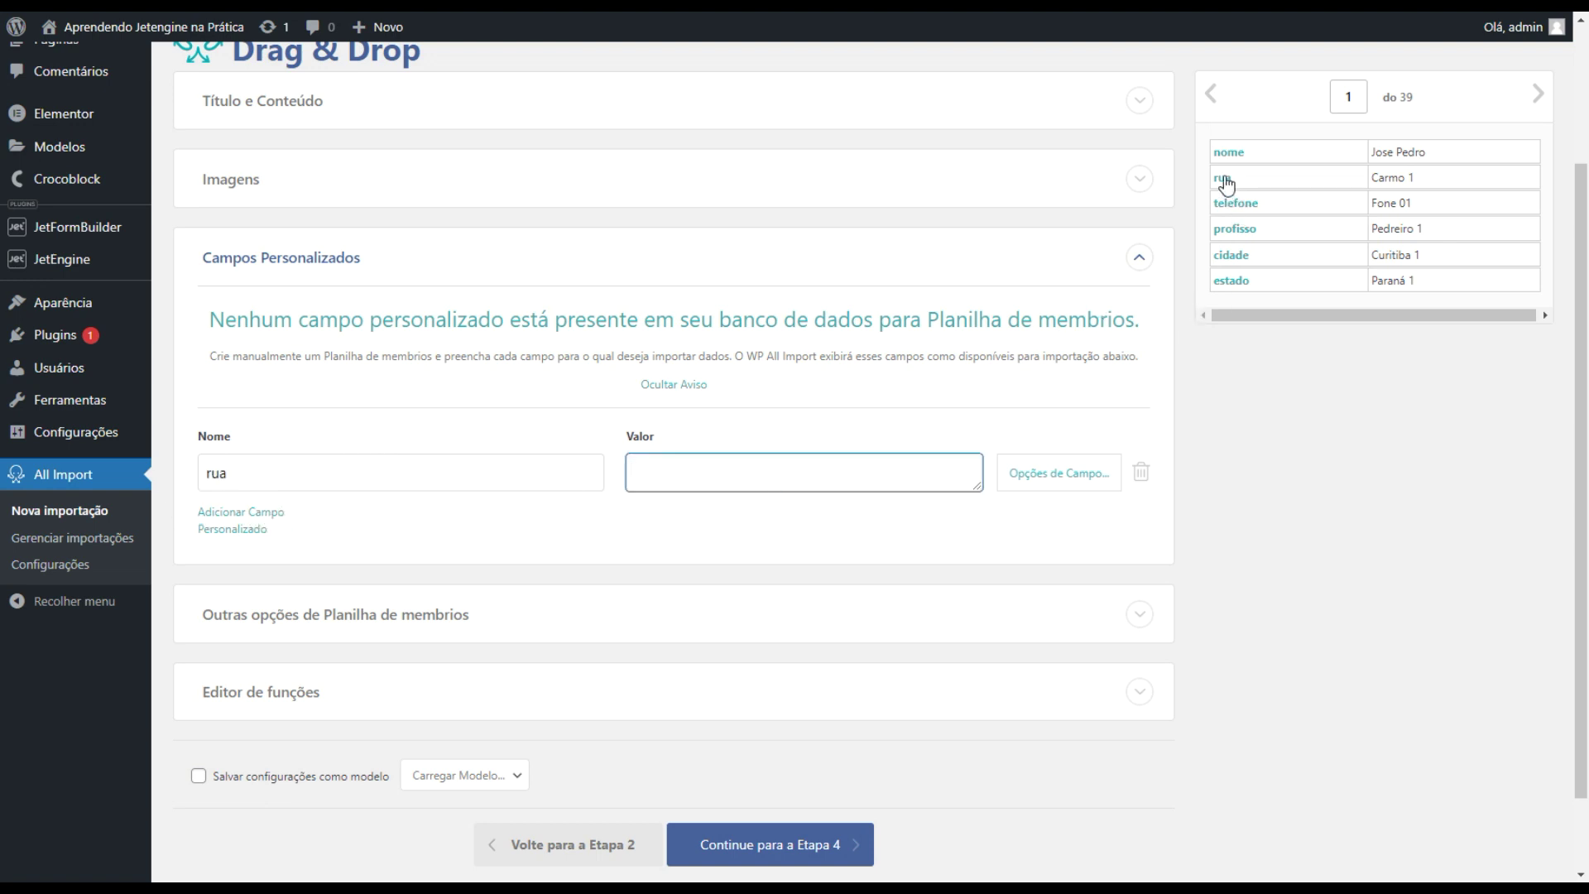
drag(1226, 184, 734, 477)
click(207, 530)
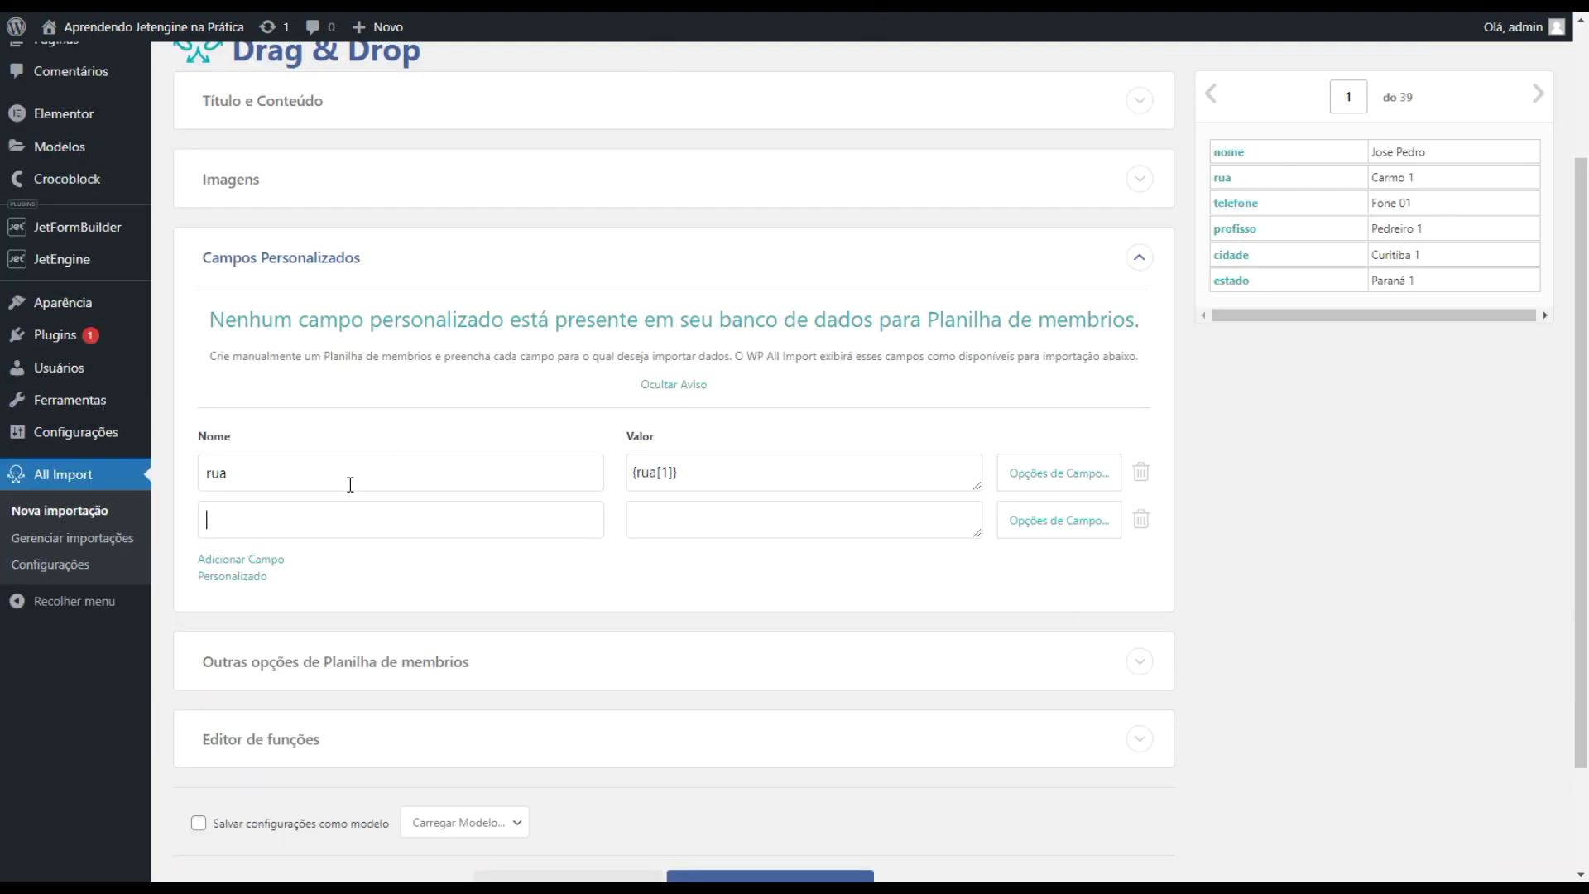
text(telefone)
drag(1235, 204, 674, 521)
click(792, 575)
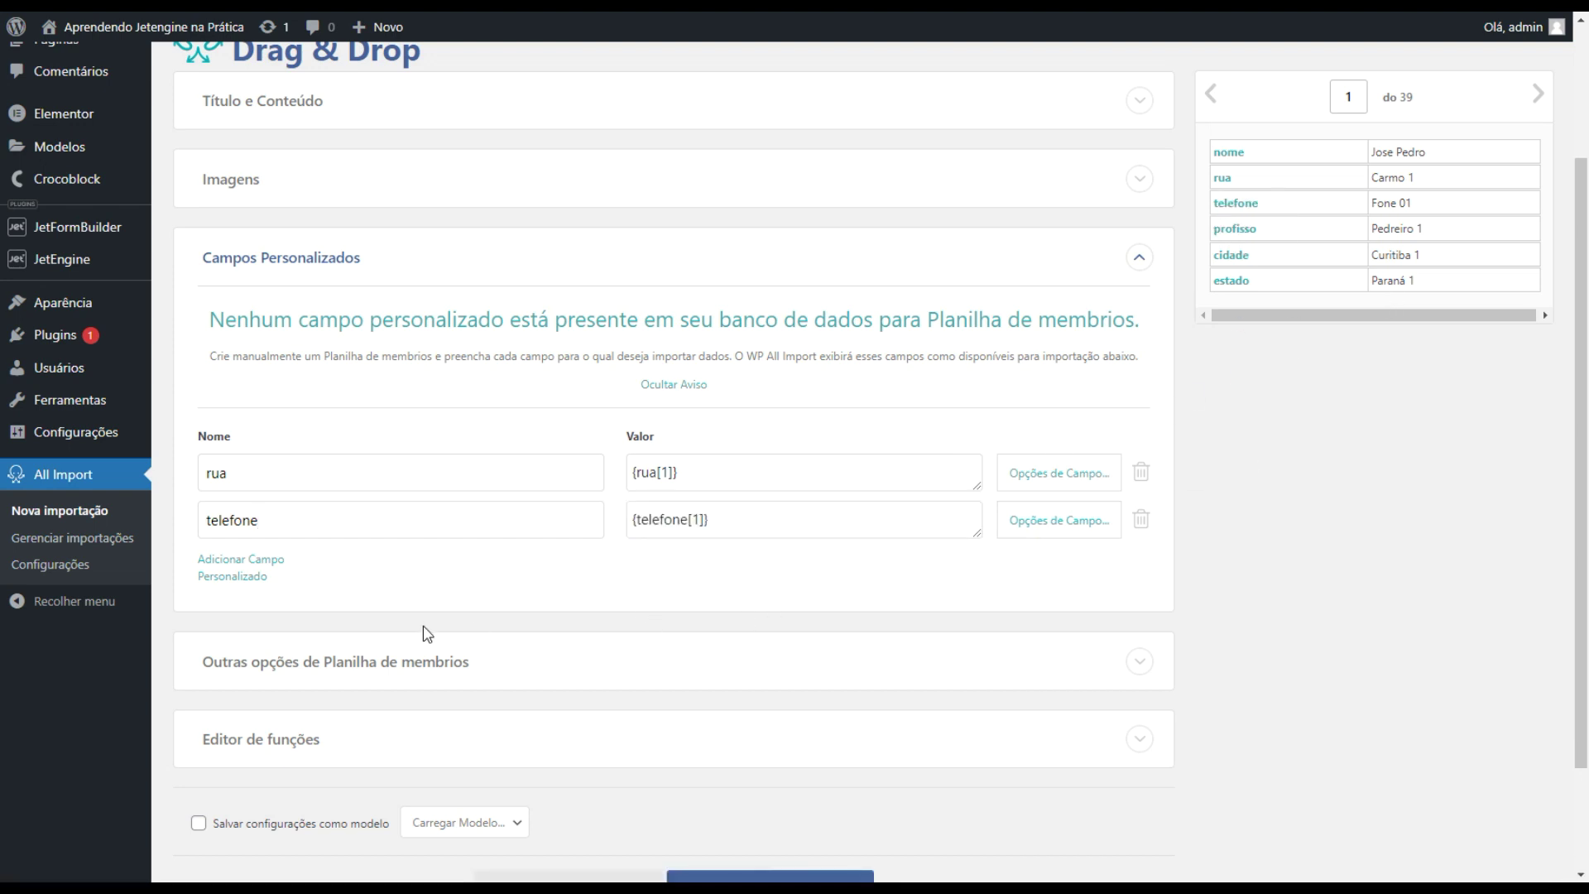
Step: Add custom fields profissao and cidade, mapped to the profissão and cidade columns
click(236, 563)
scroll(672, 26, down, 3)
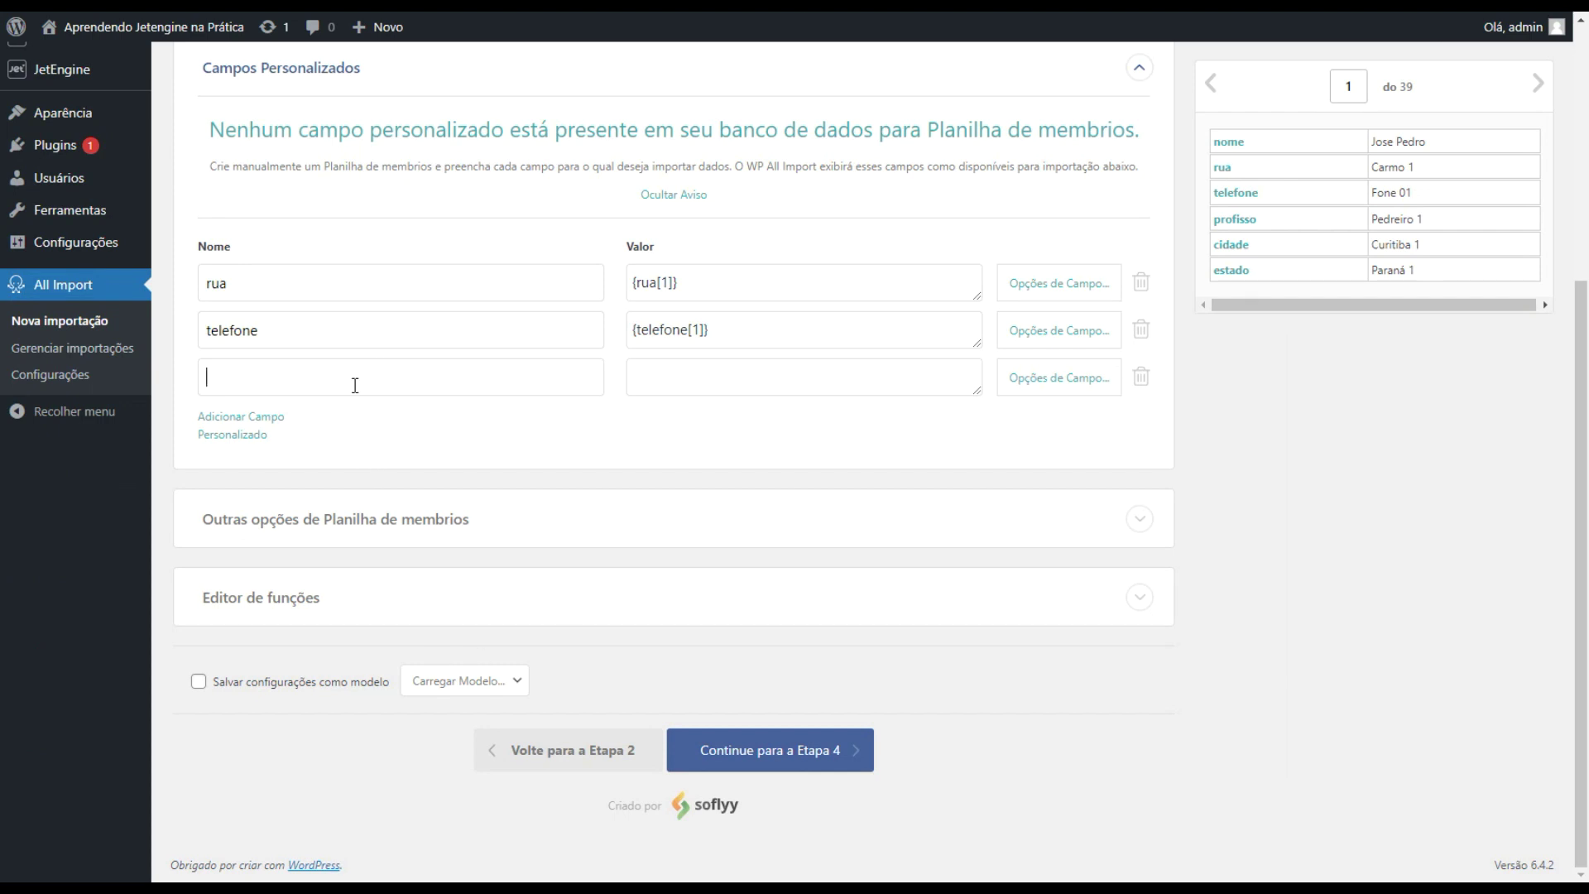
text(profissao)
drag(1242, 220, 708, 395)
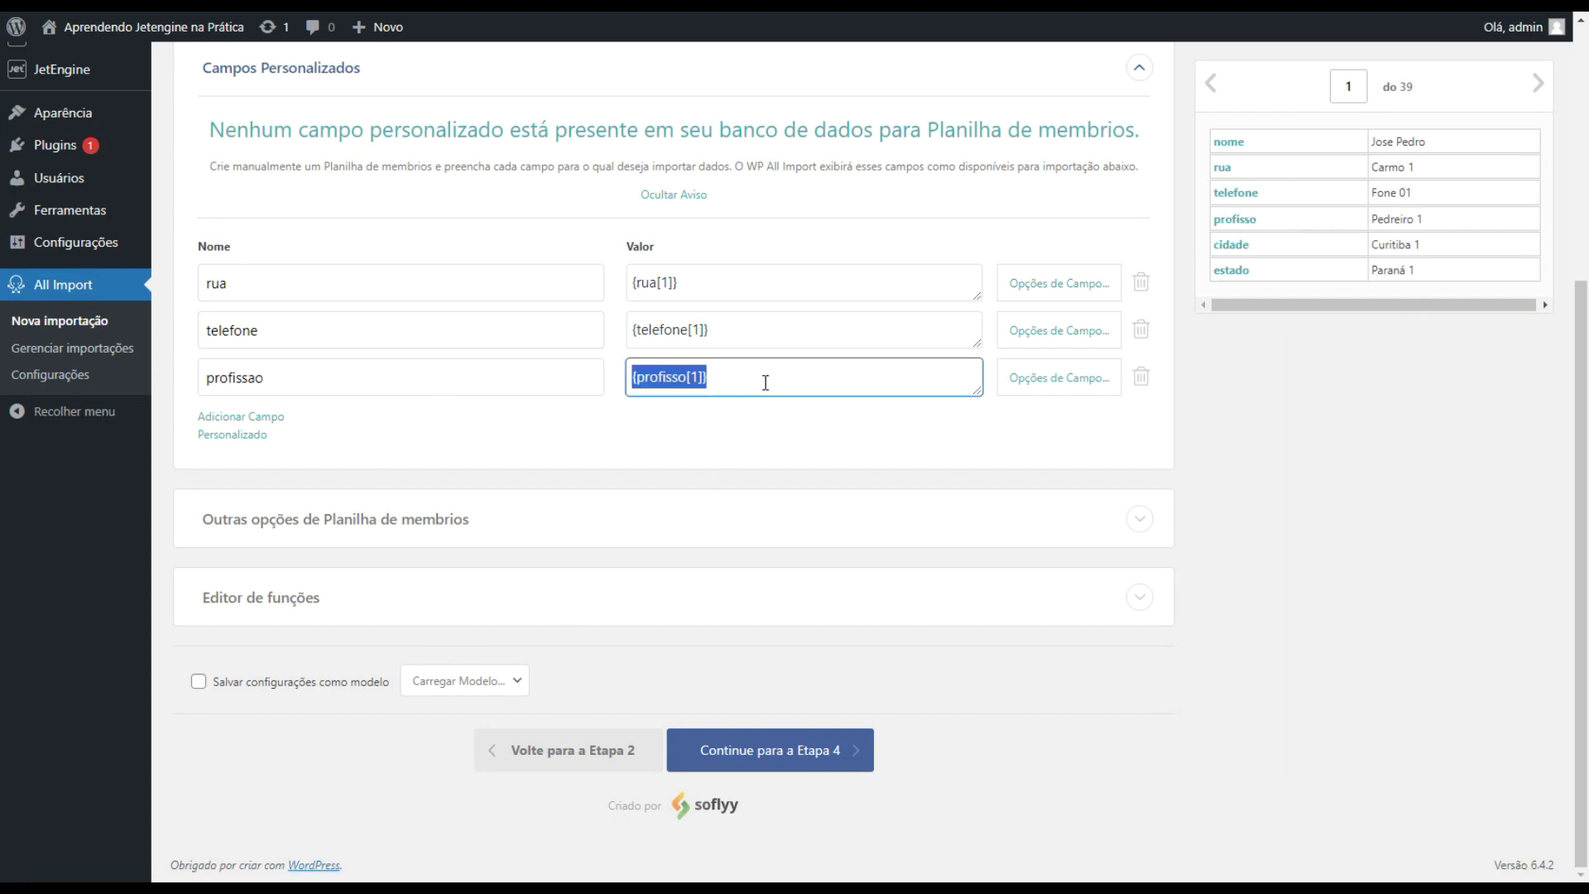
click(205, 434)
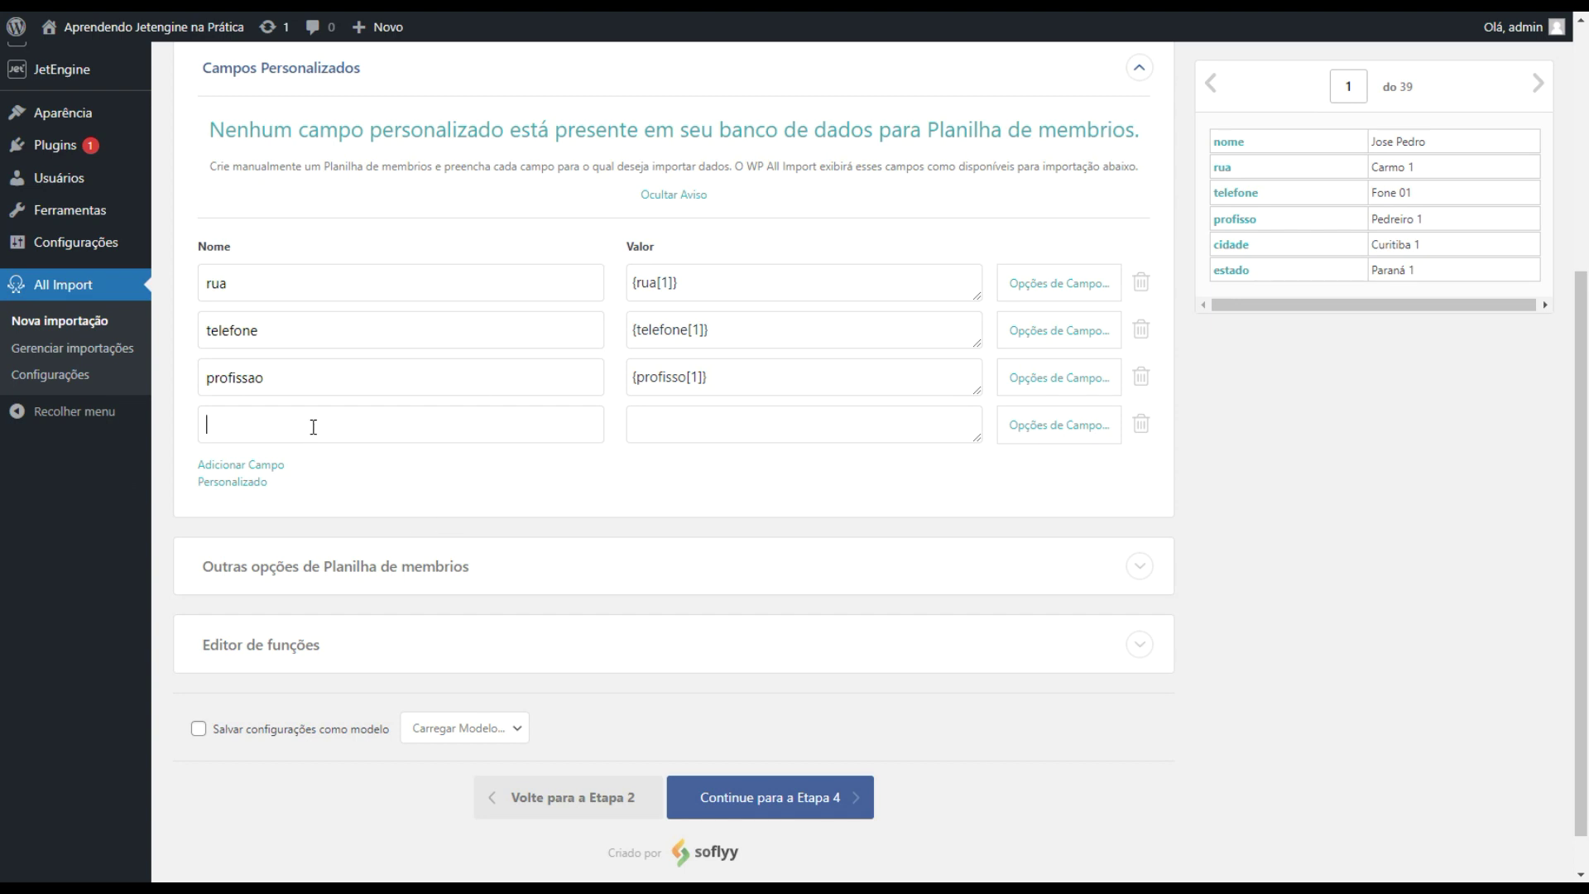
text(cidade)
drag(1231, 244, 696, 431)
drag(1231, 245, 713, 425)
click(804, 482)
Step: Verify the rua and telefone mappings and add estado mapped to the estado column
click(633, 283)
double_click(687, 283)
click(744, 342)
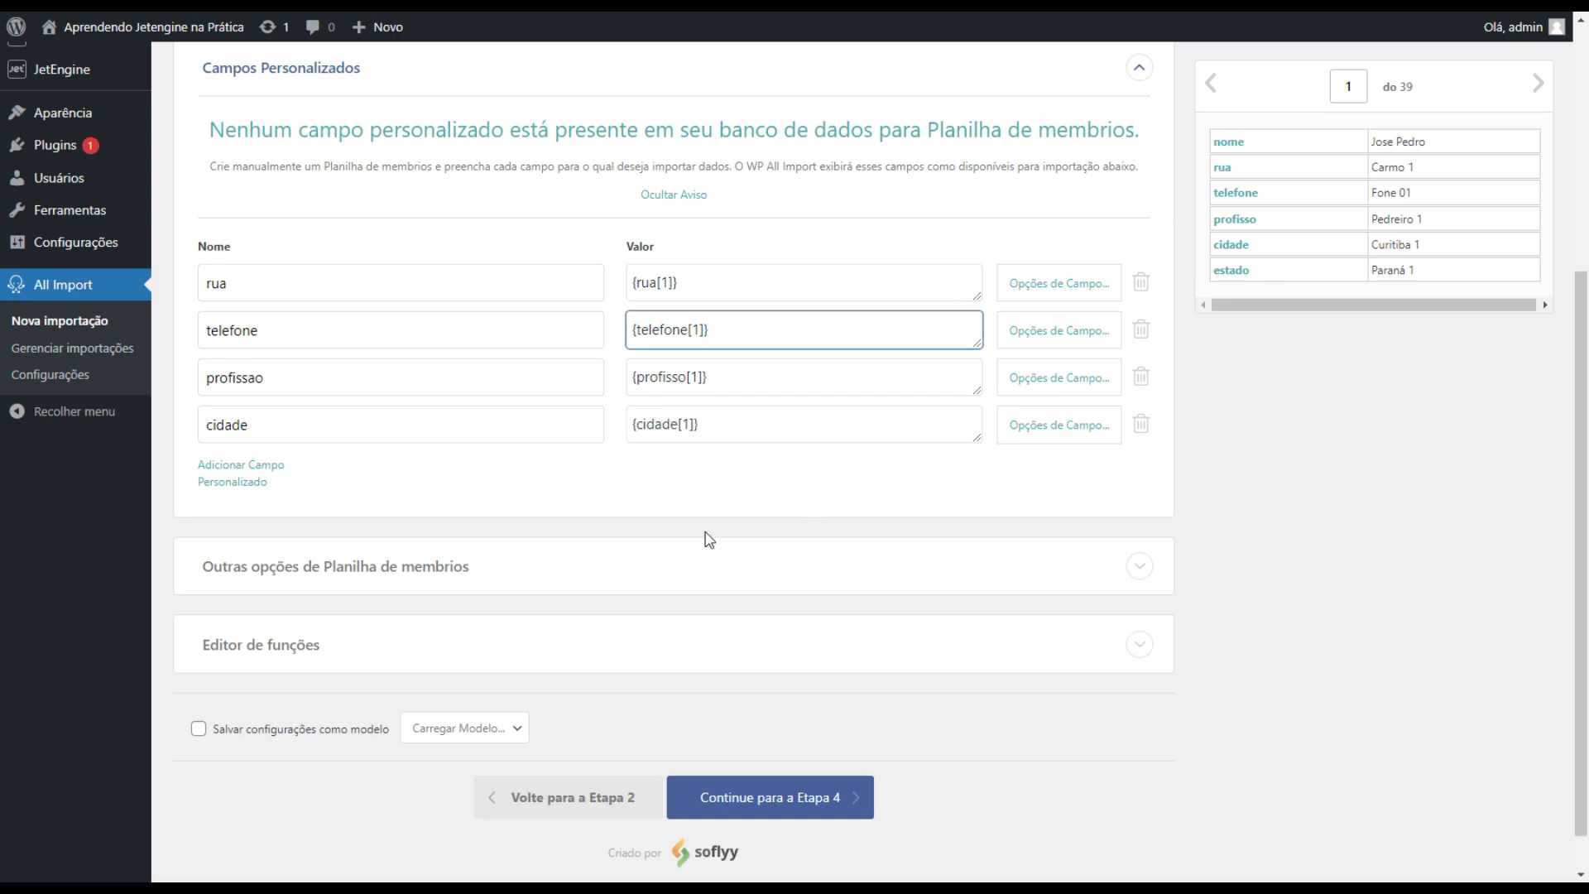
click(252, 474)
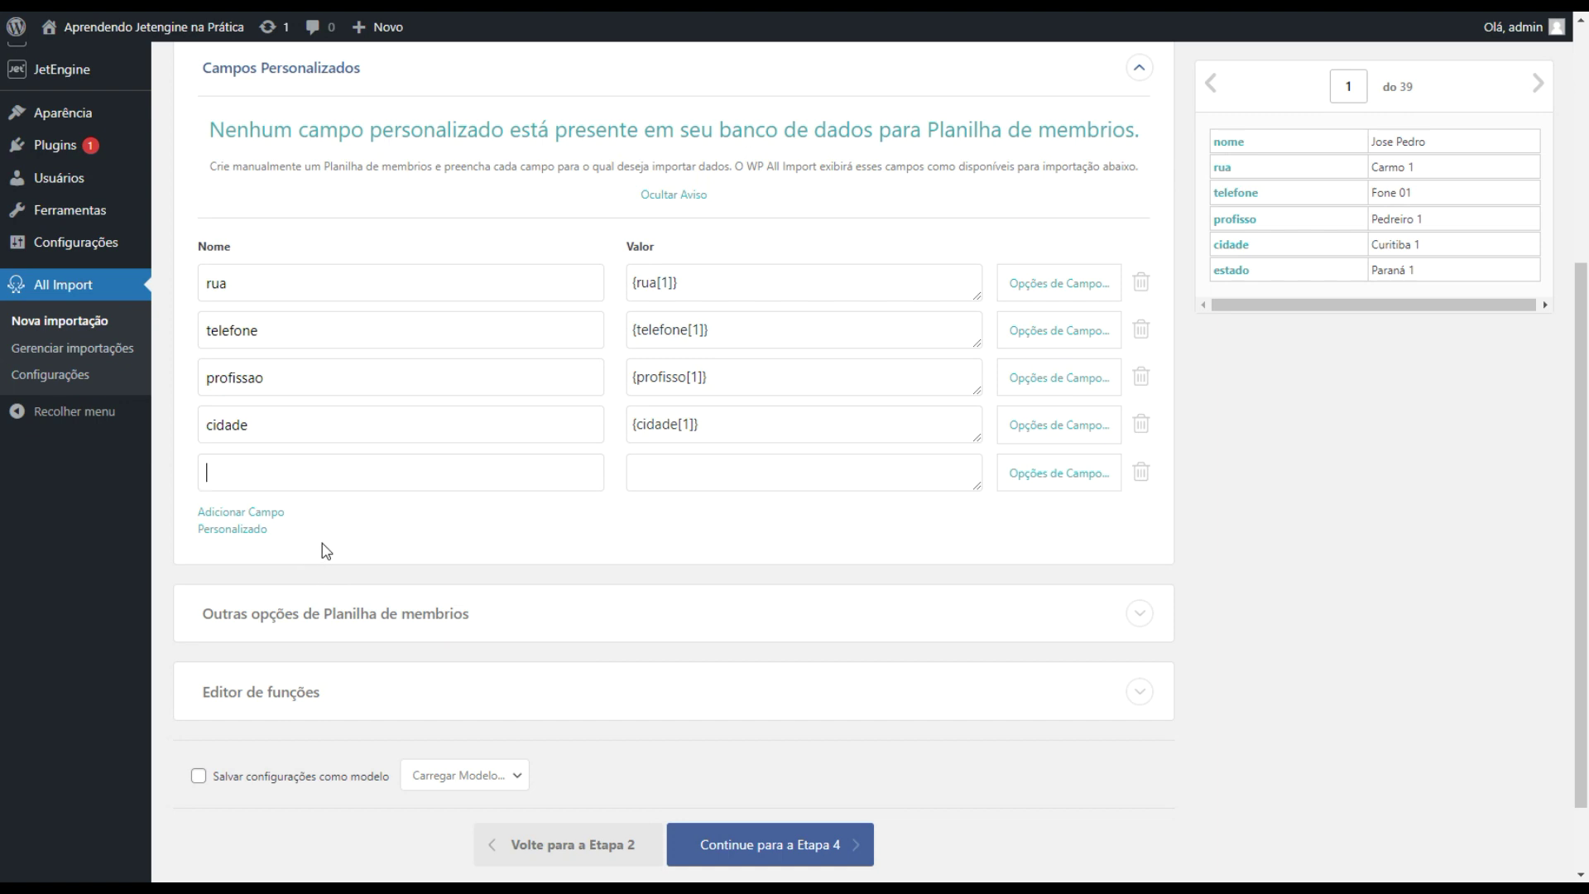
text(estado)
drag(1234, 271, 740, 477)
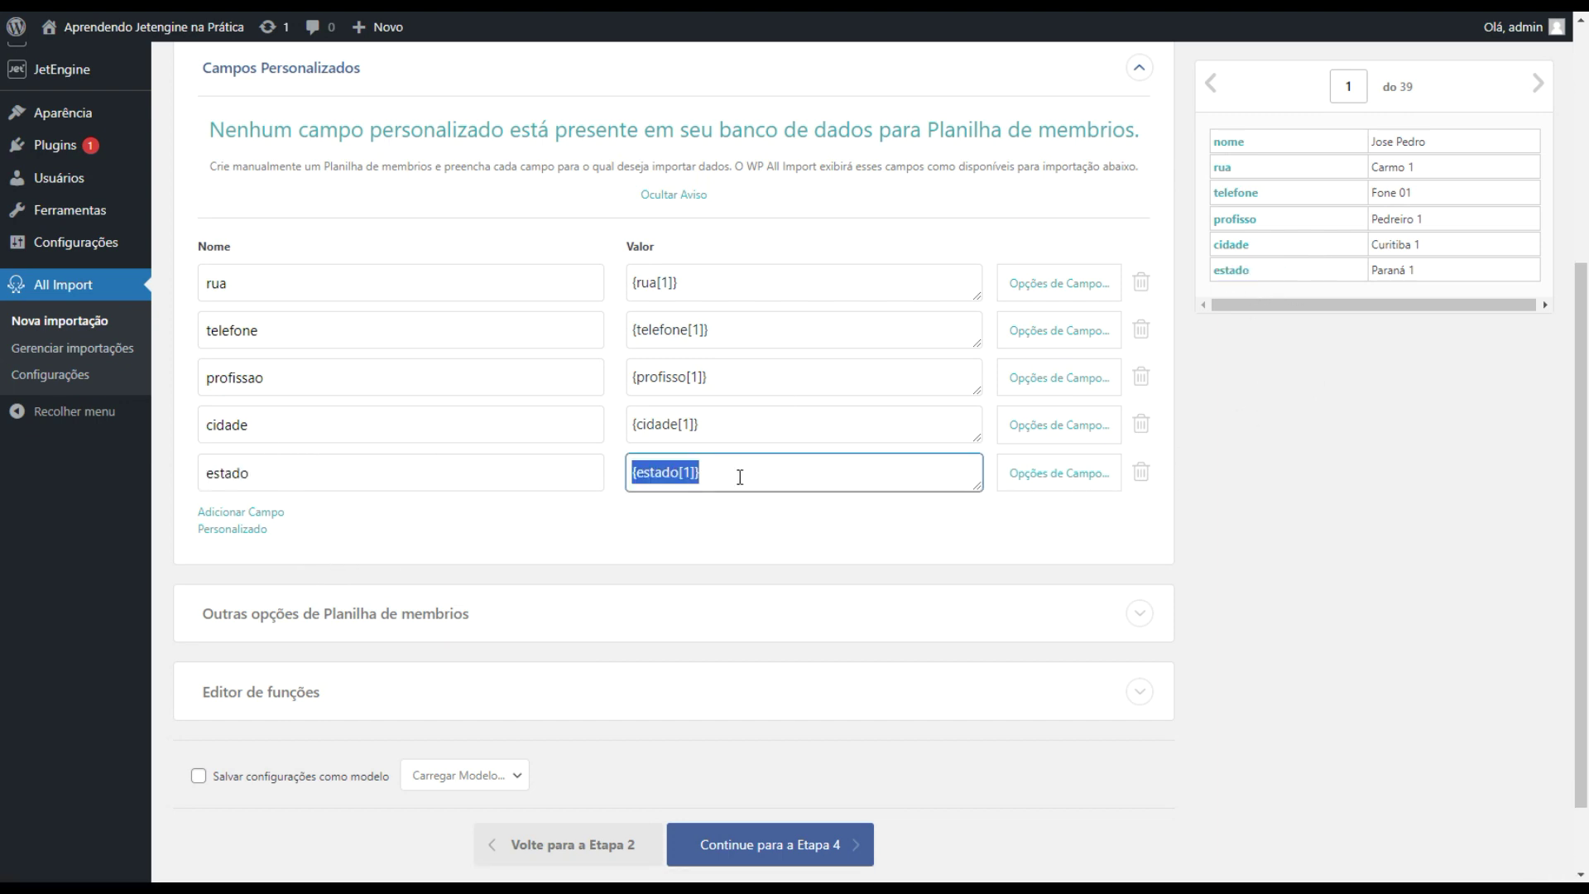
scroll(690, 443, up, 1)
scroll(674, 454, up, 2)
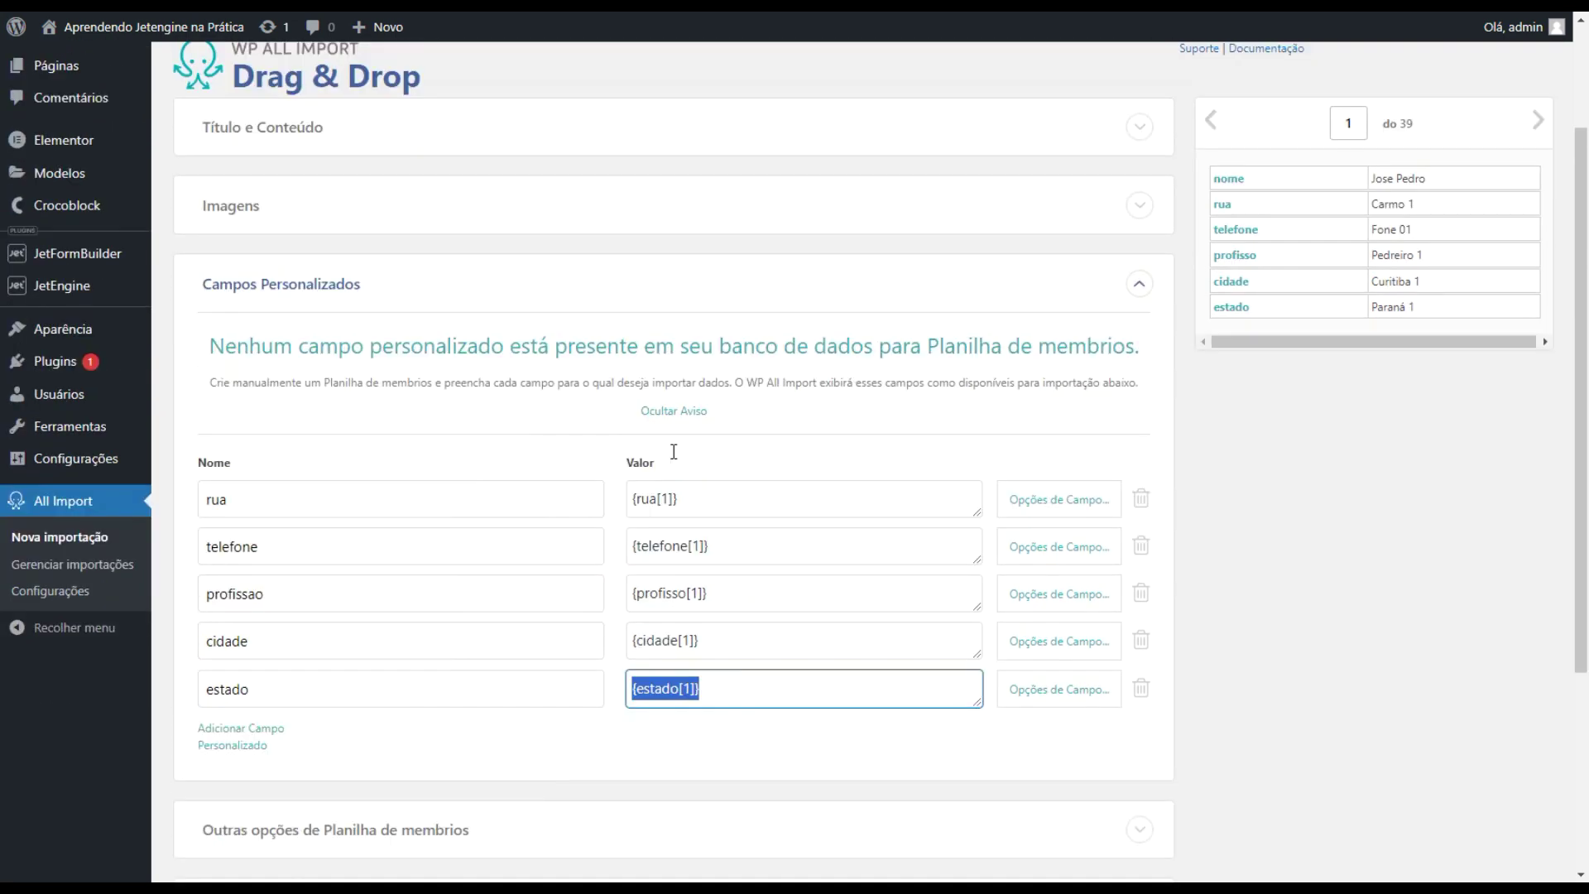
Step: Save the settings as template 'modelo top' and continue to Etapa 4
scroll(910, 422, down, 4)
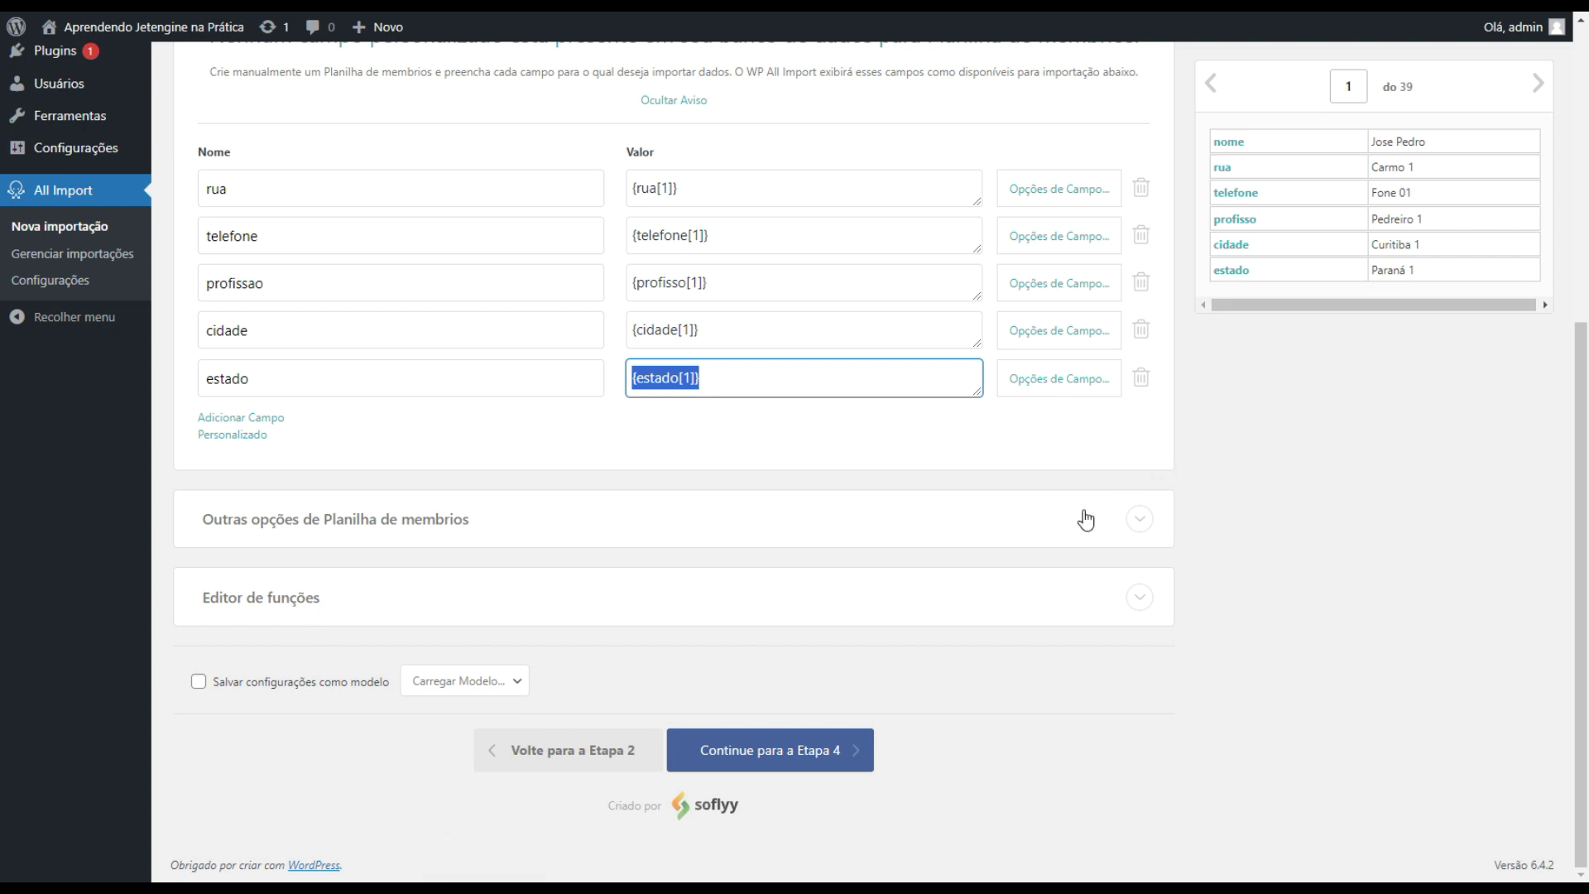
scroll(803, 567, up, 1)
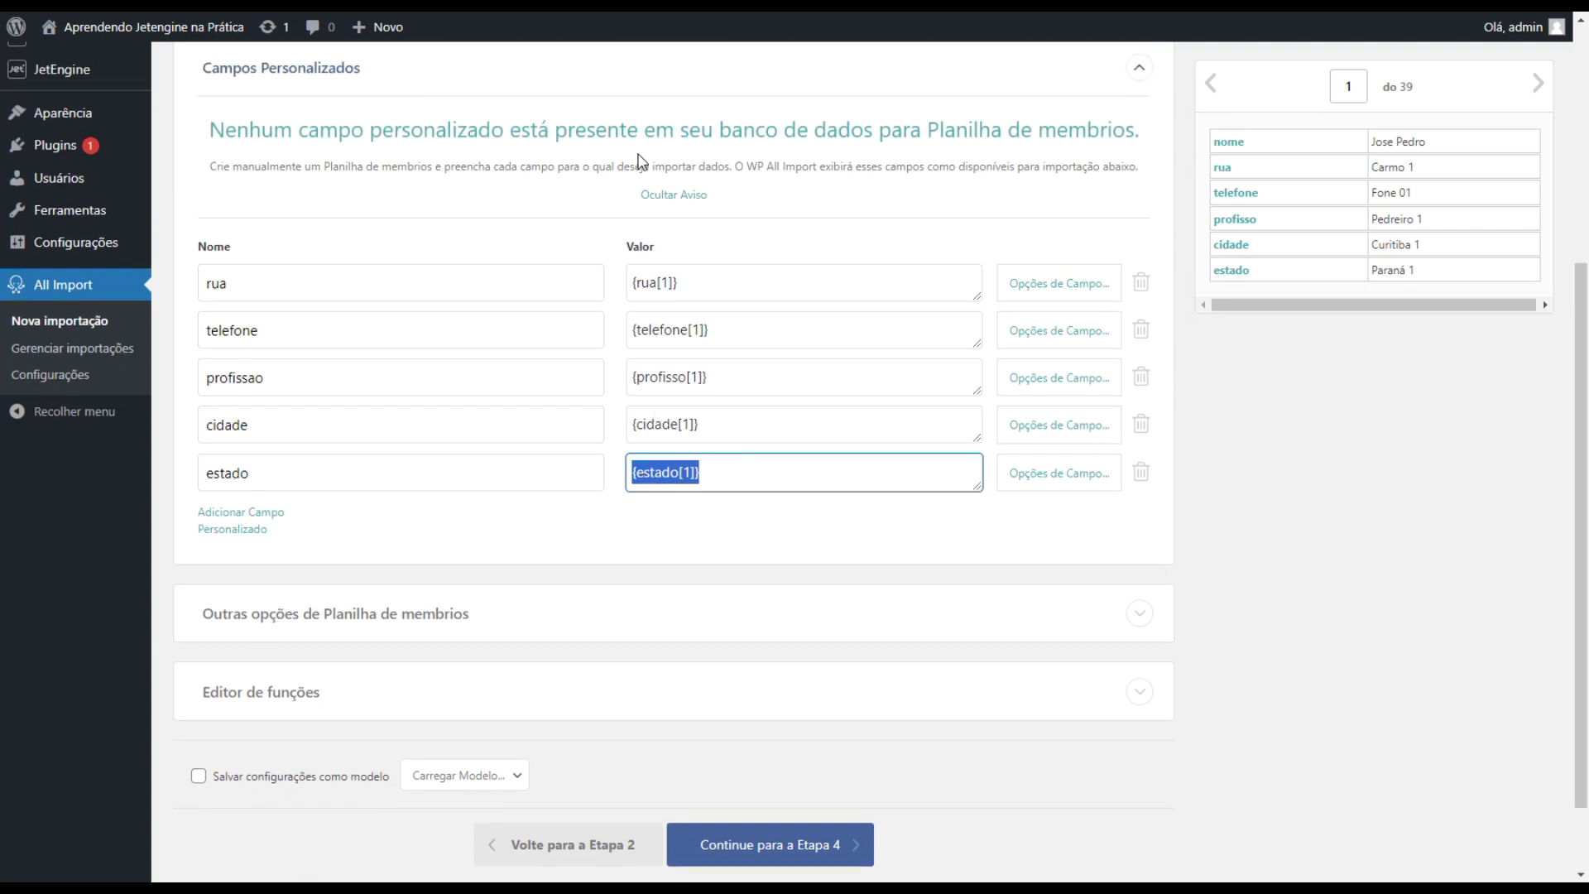
scroll(695, 567, down, 1)
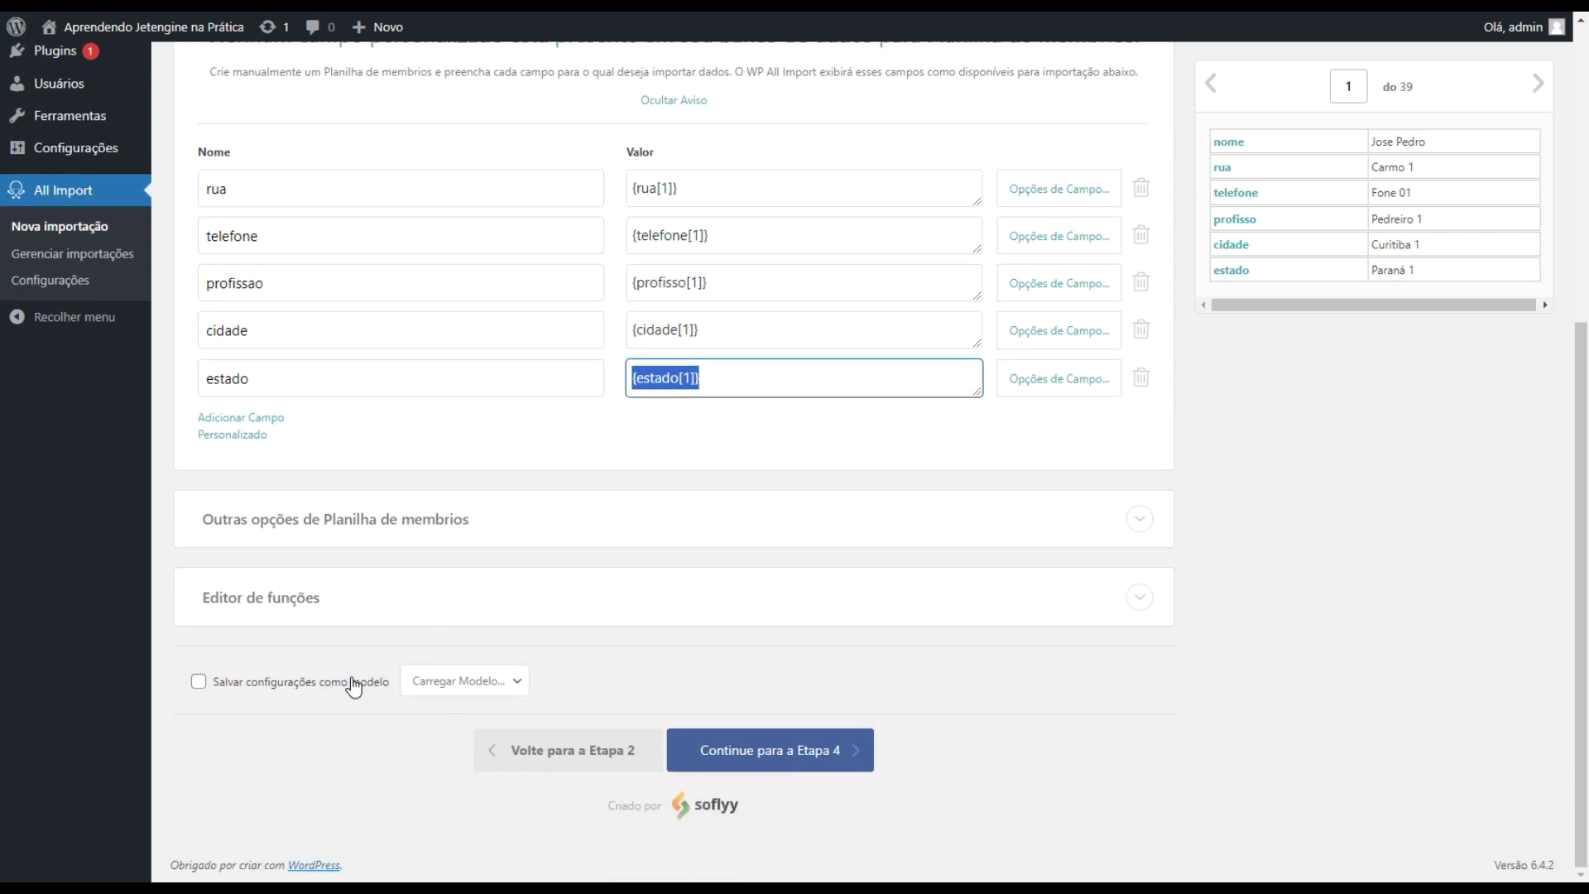
click(199, 681)
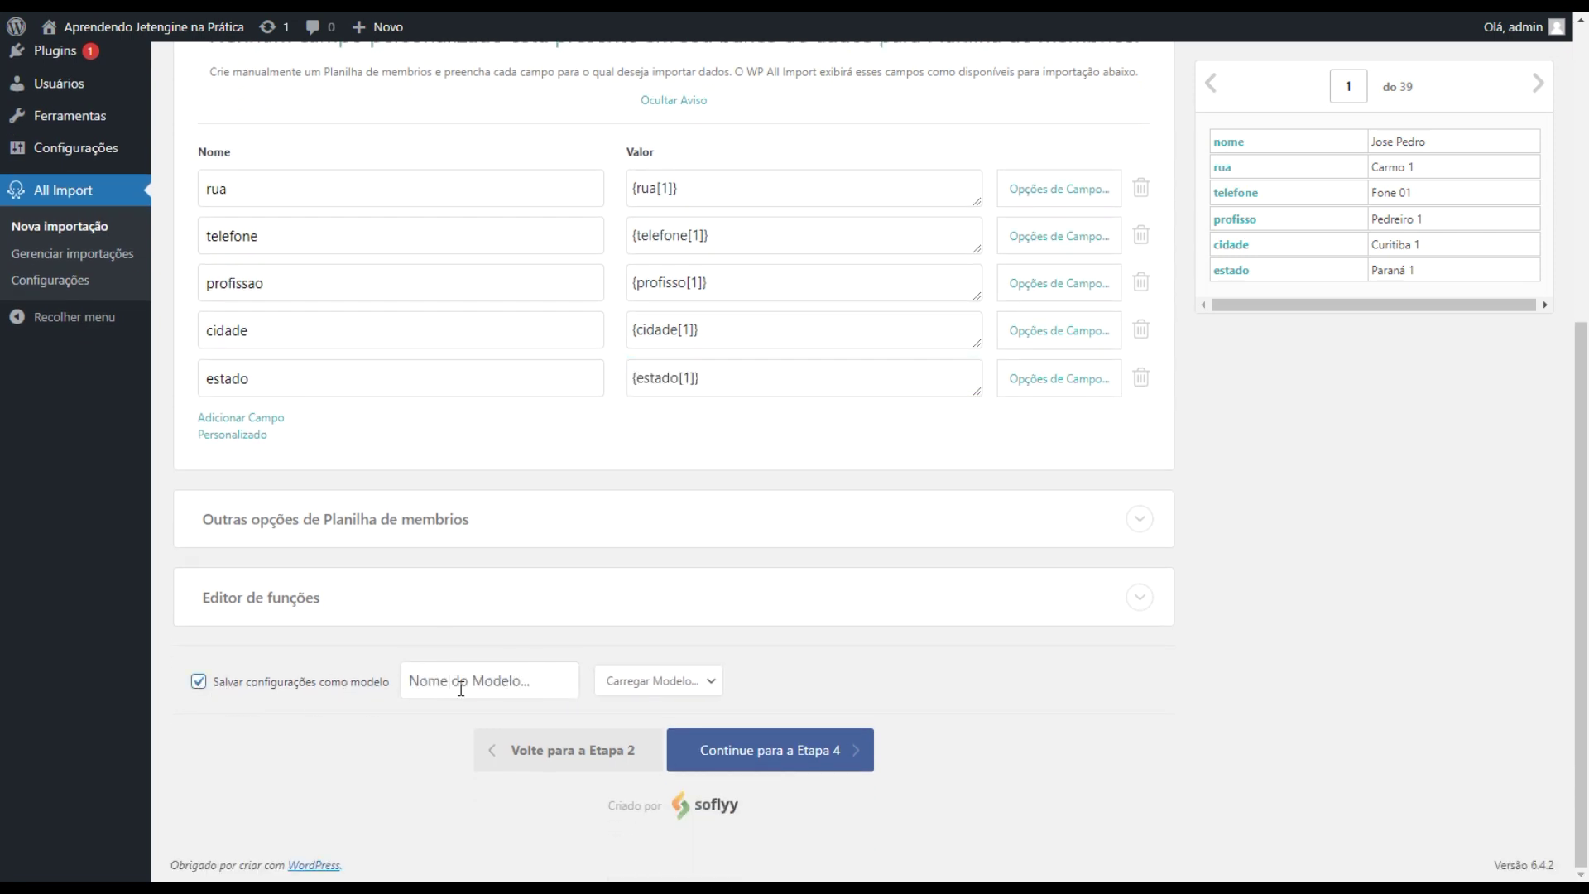
click(479, 685)
text(modelo)
scroll(766, 772, up, 1)
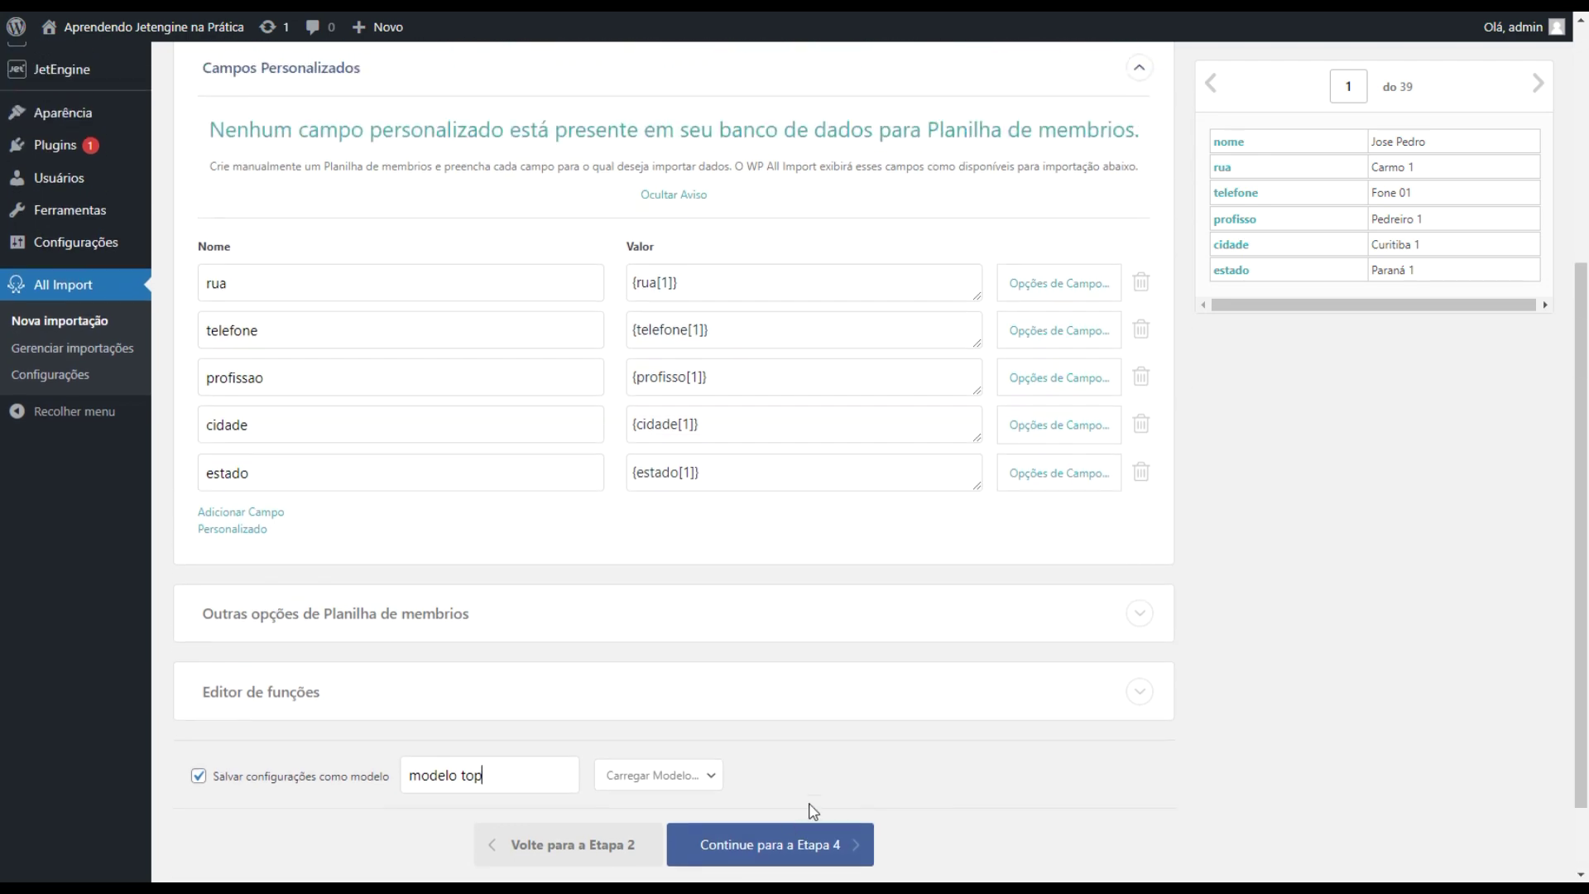
click(778, 853)
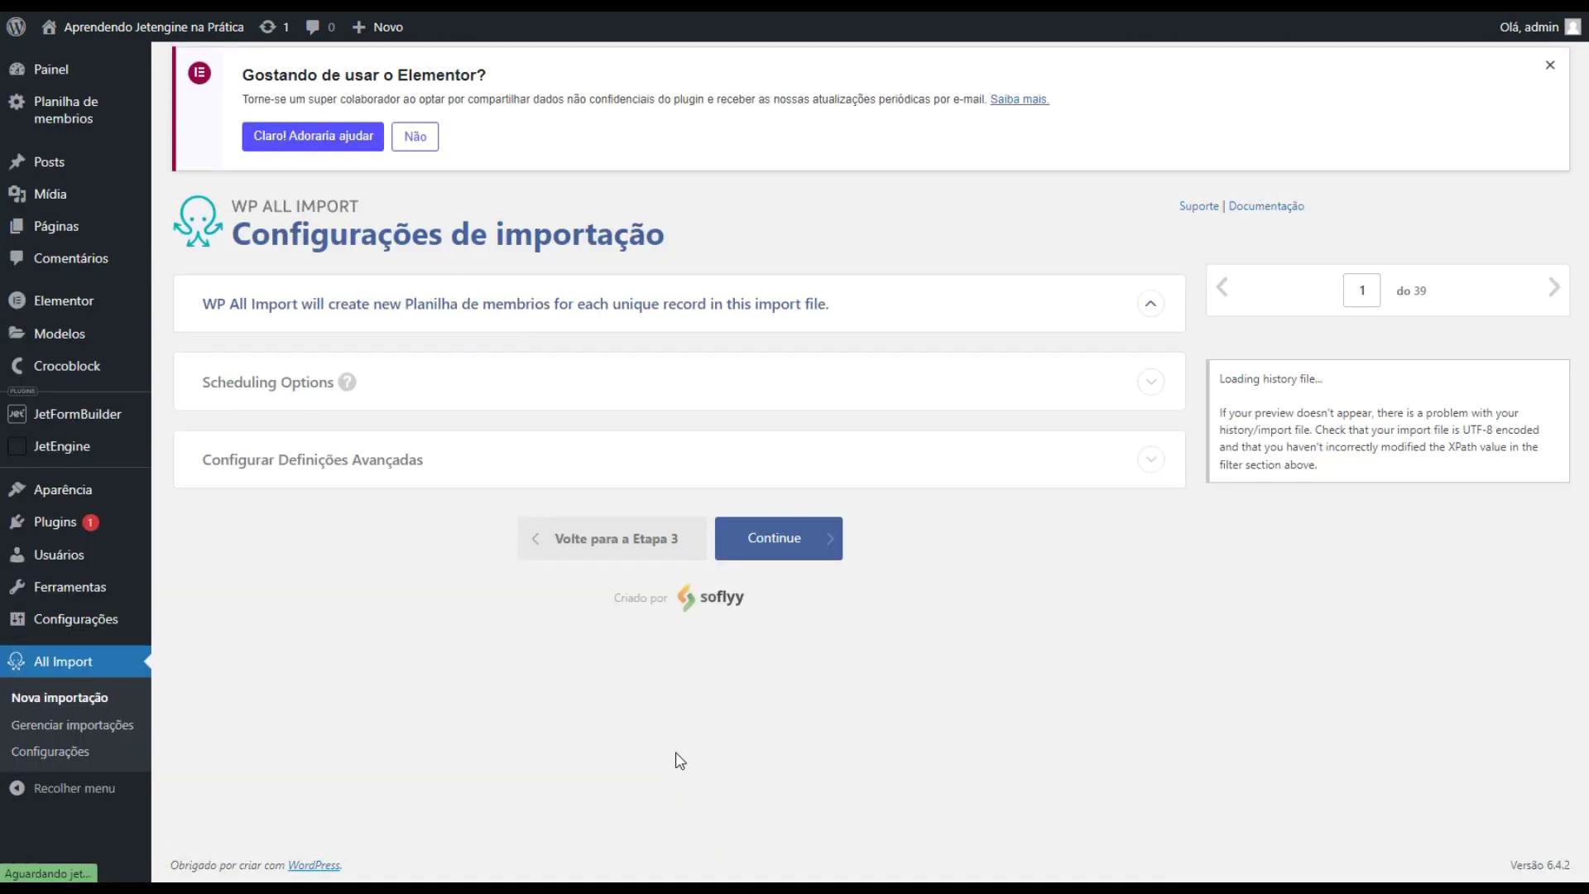
Step: Auto-detect the unique identifier {nome[1]} - {cidade[1]} and continue to Confirm & Run
scroll(628, 770, down, 1)
scroll(627, 776, down, 2)
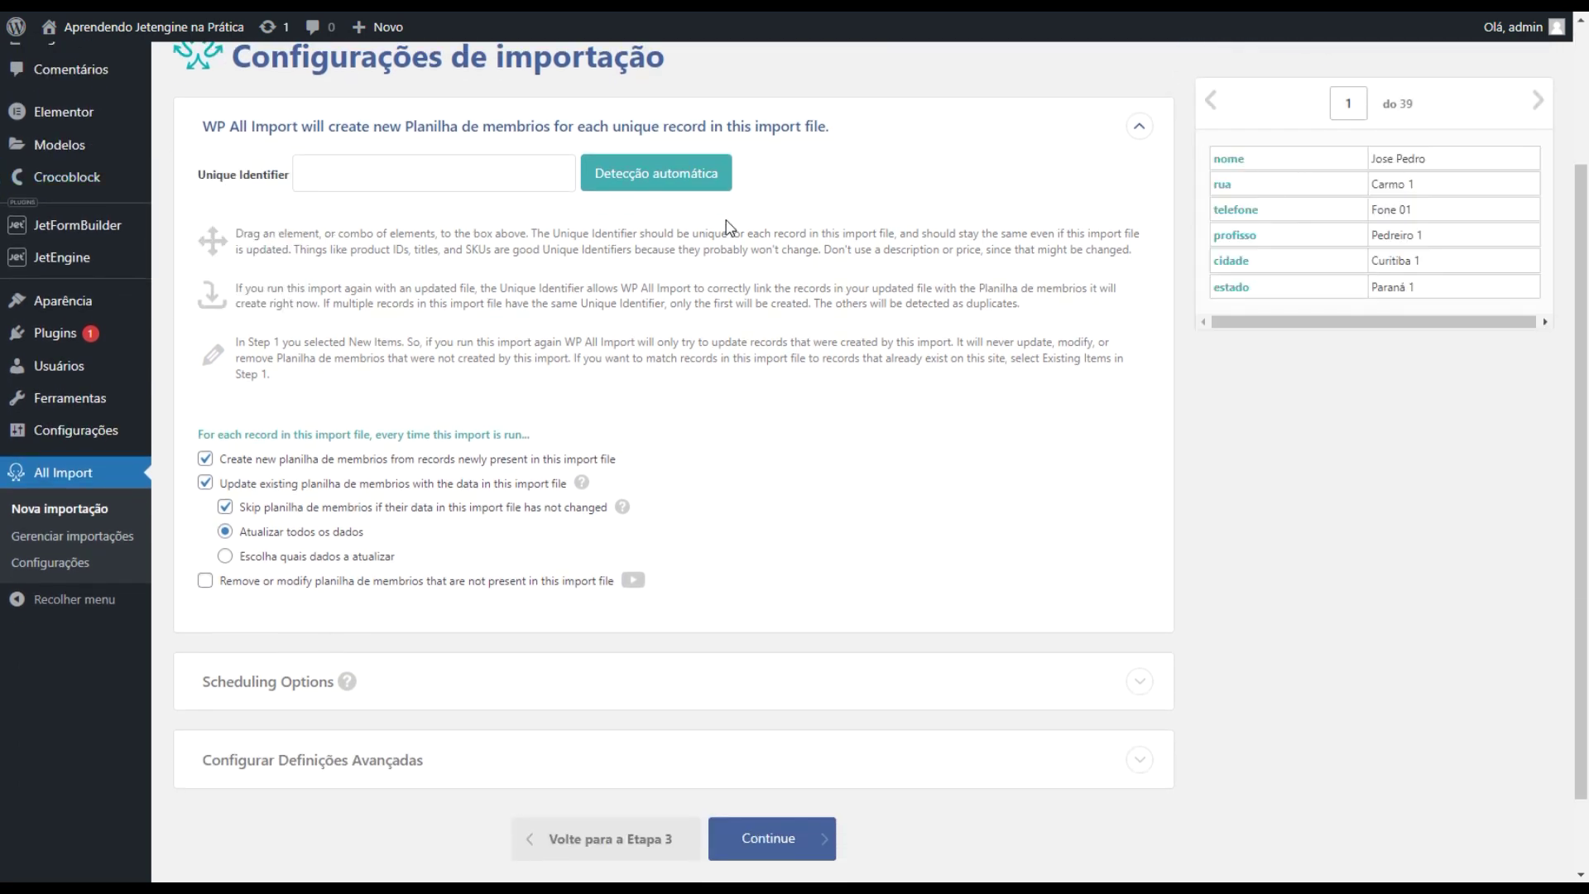
click(663, 178)
drag(367, 173, 300, 174)
drag(442, 174, 389, 174)
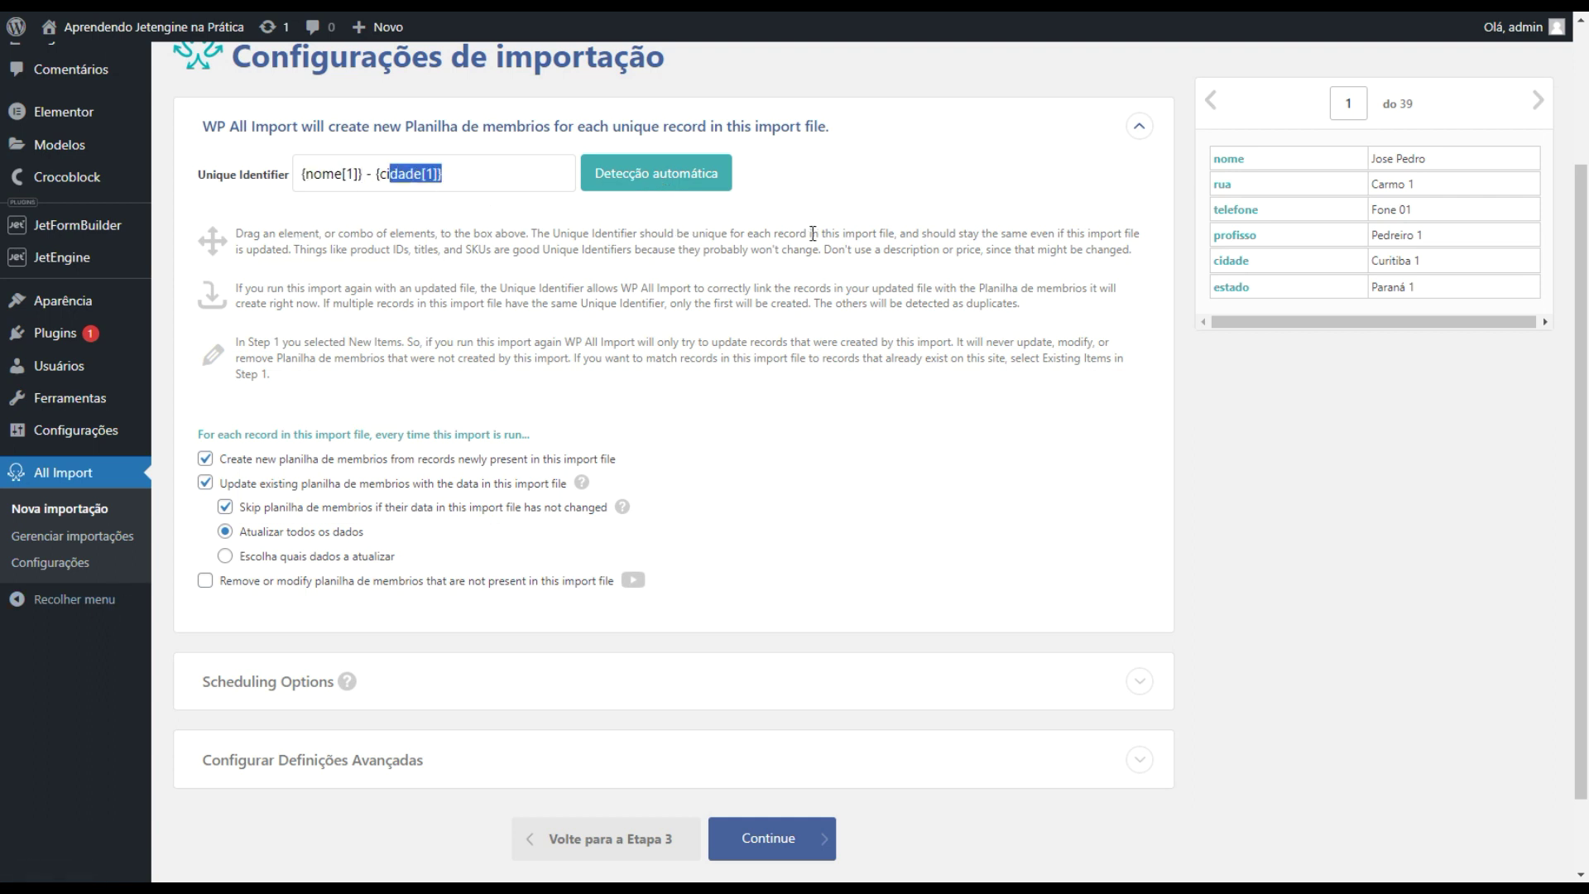
scroll(697, 250, down, 2)
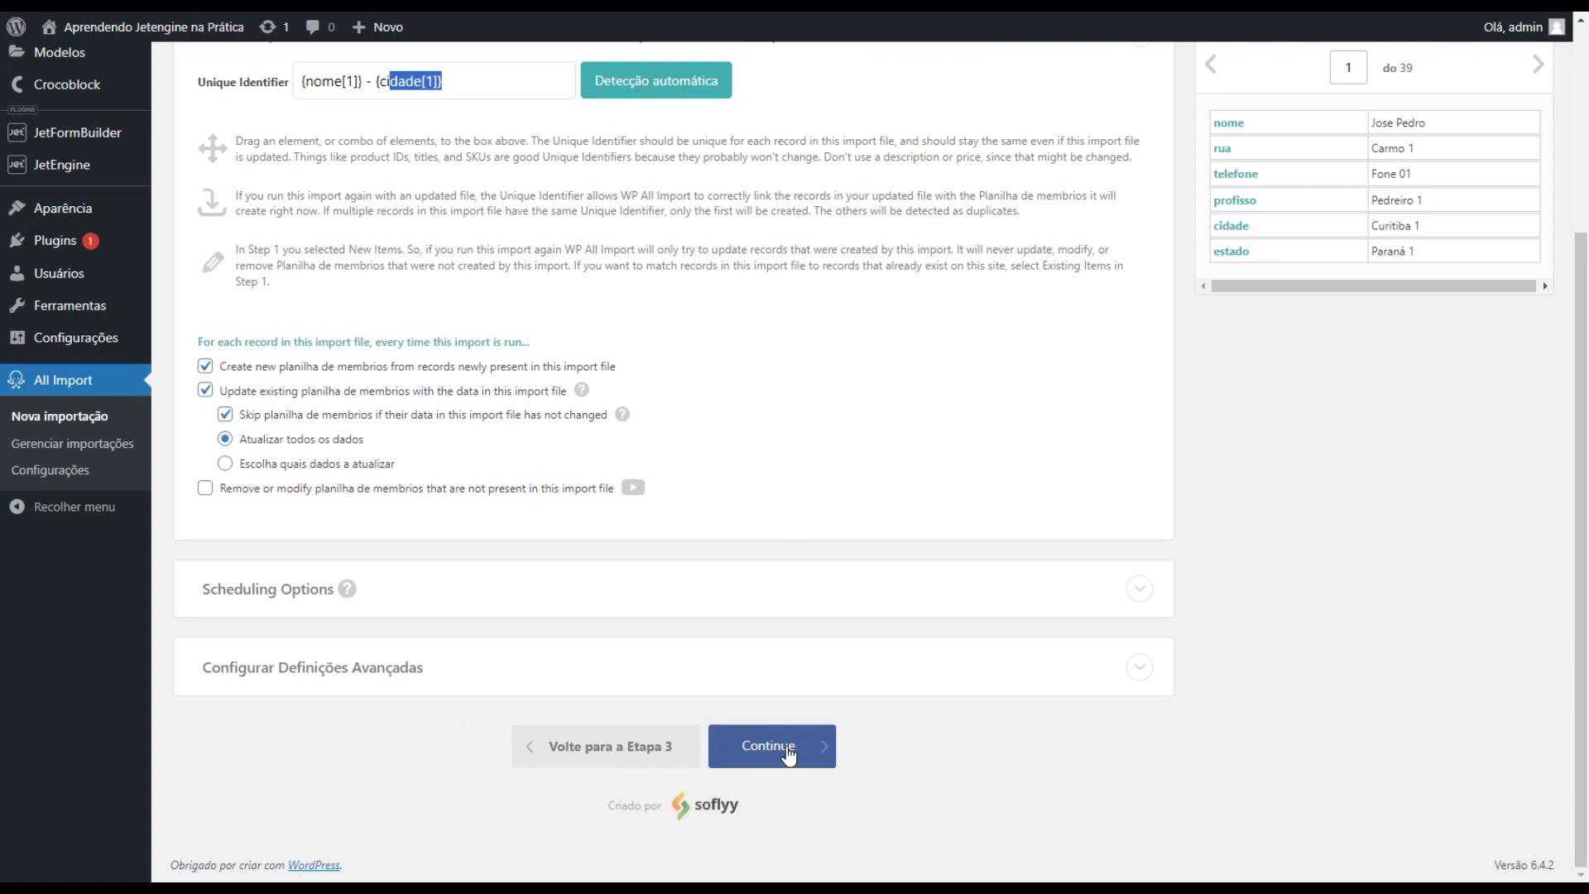
click(785, 758)
scroll(1306, 702, up, 1)
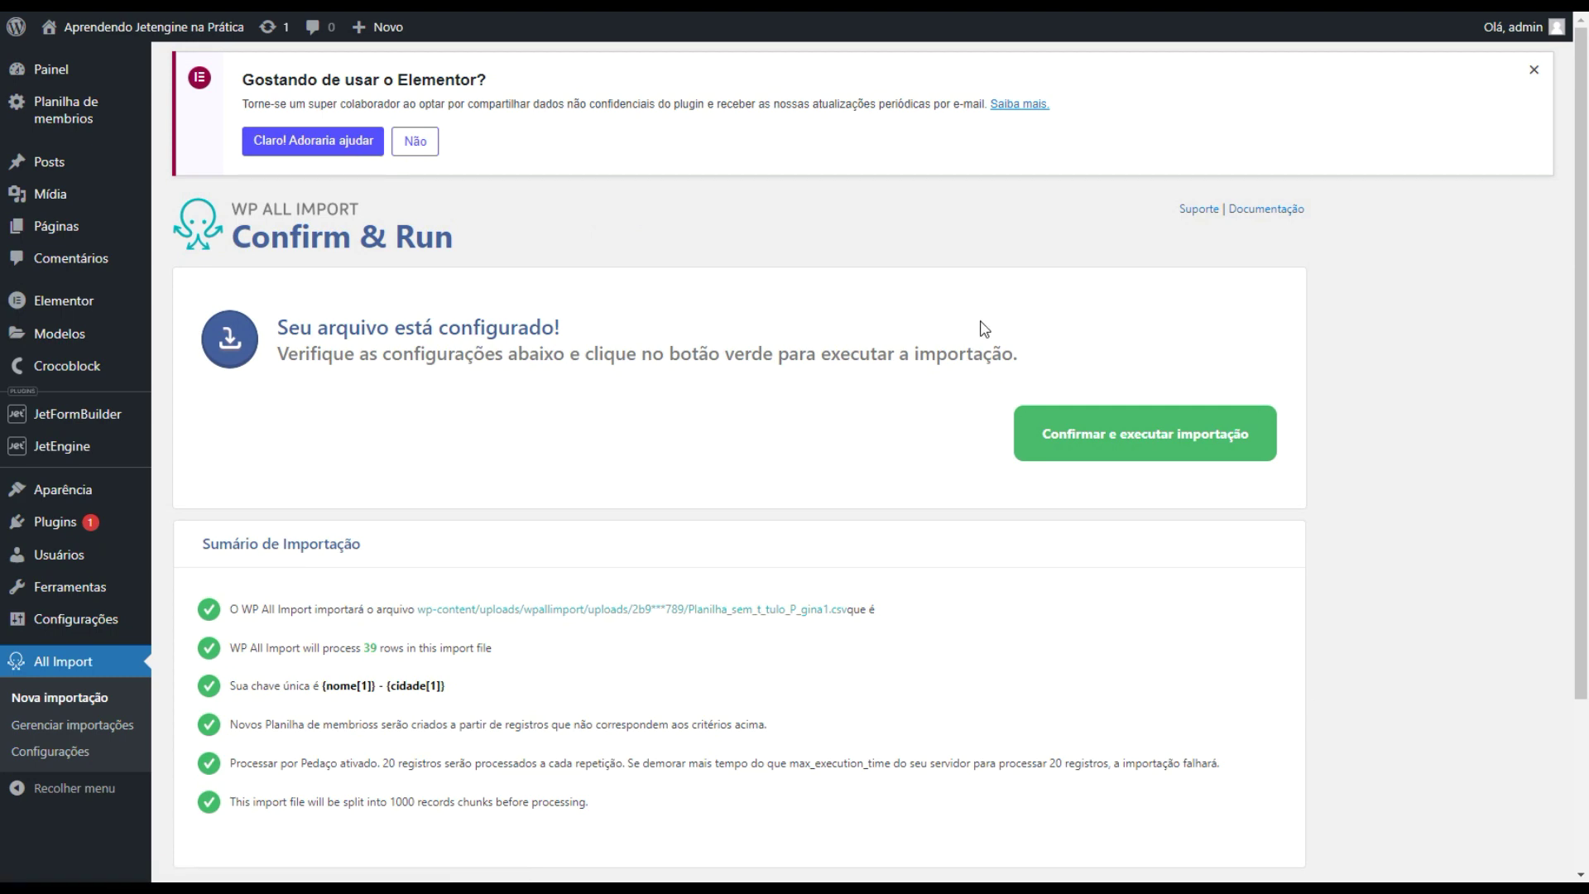
Step: Run the import of all 39 rows and open the imported member posts list
scroll(610, 585, down, 3)
scroll(596, 588, up, 3)
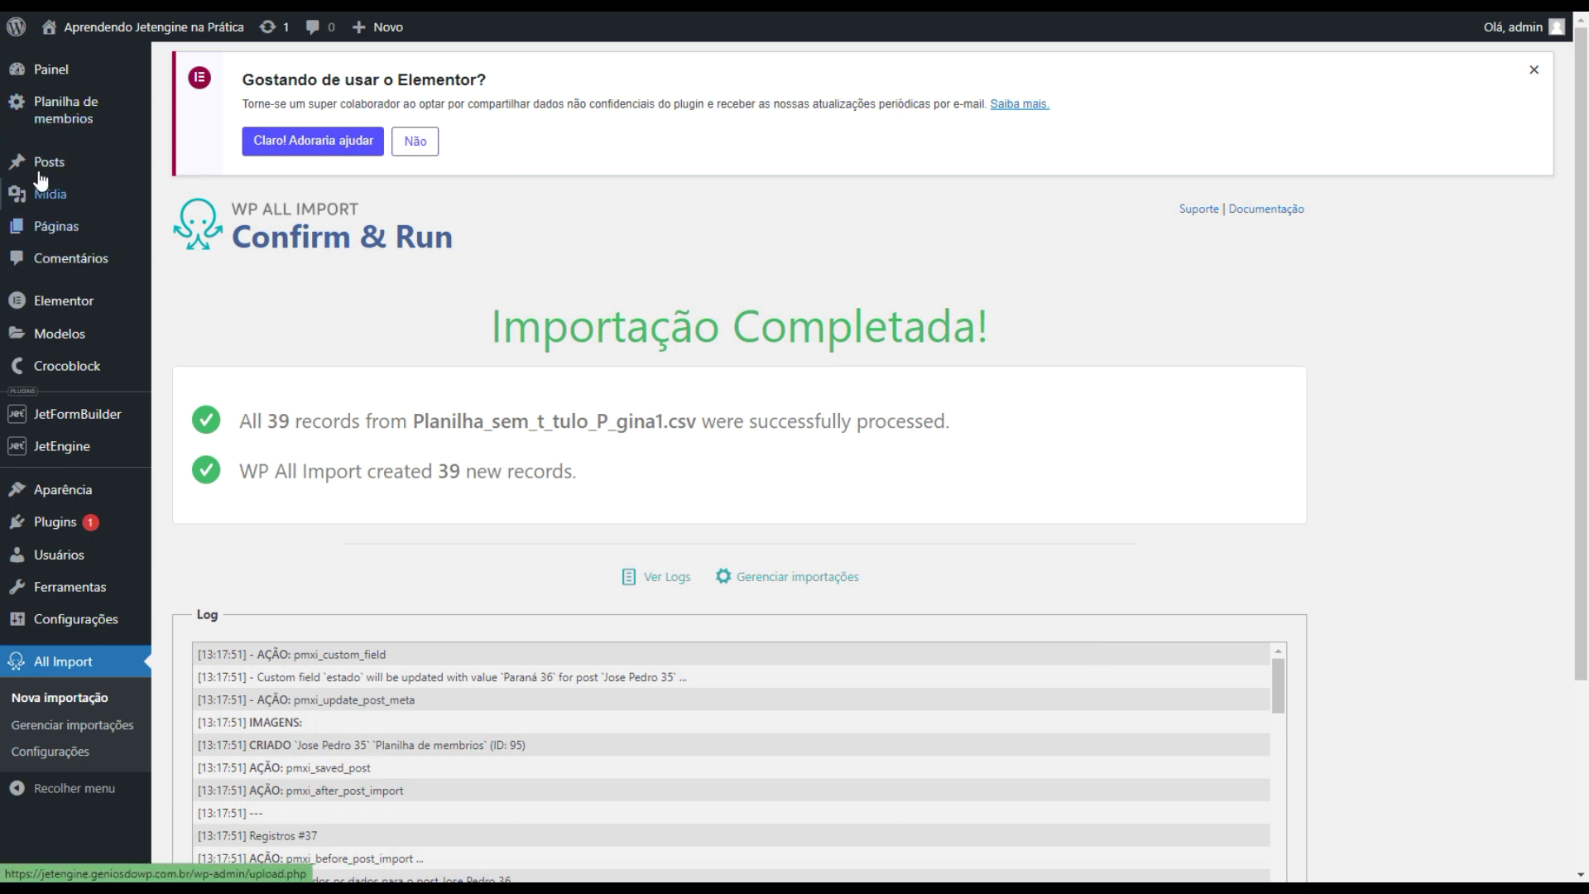
click(64, 124)
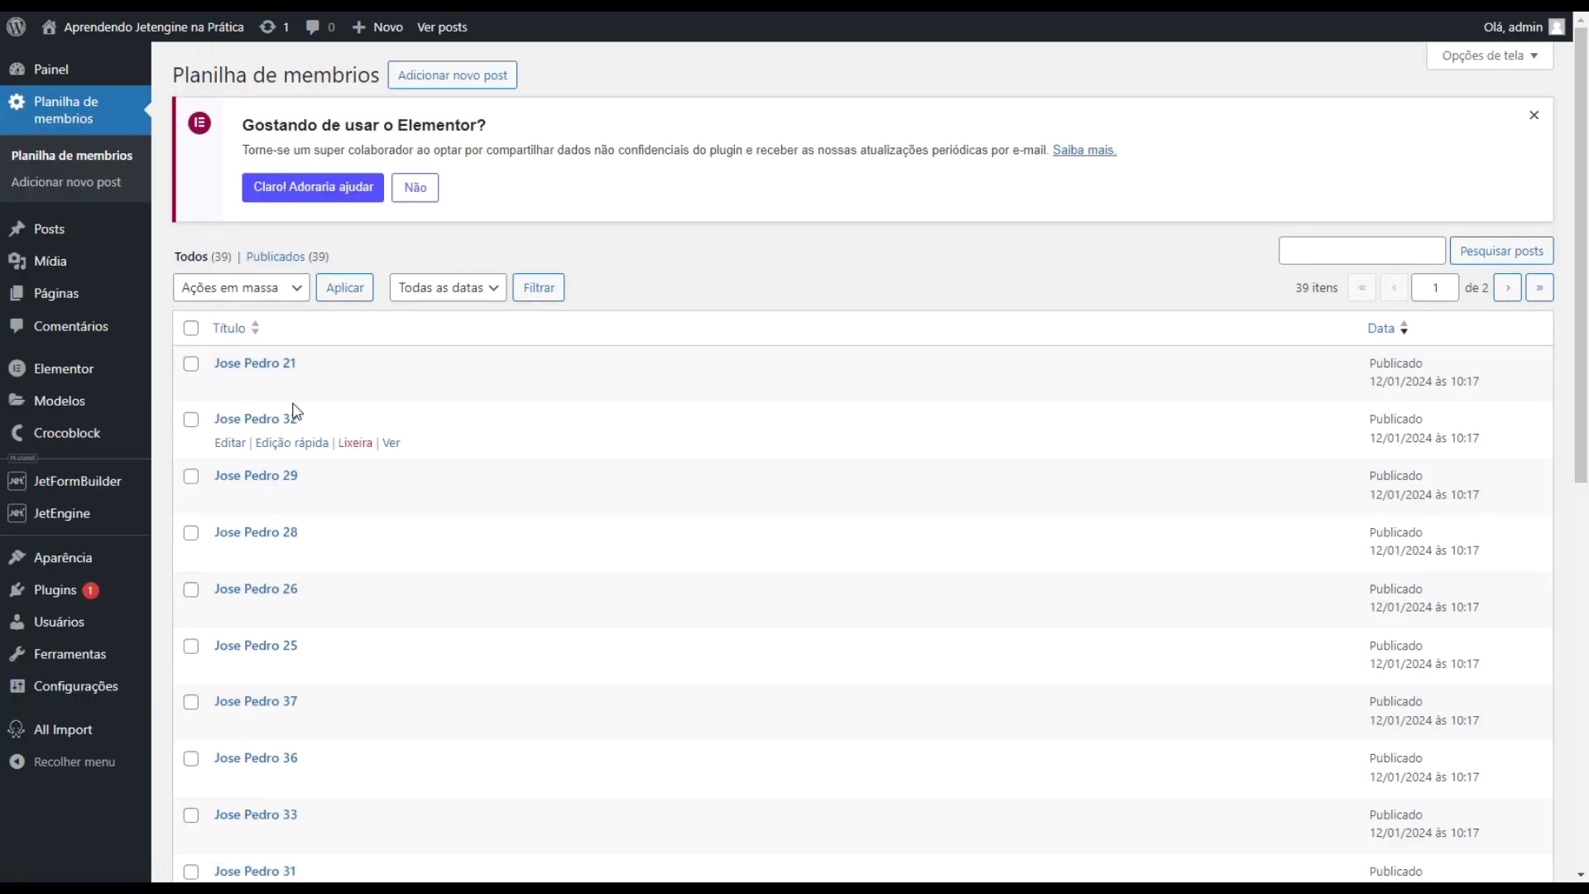
scroll(315, 497, down, 3)
scroll(455, 579, down, 3)
scroll(497, 605, down, 2)
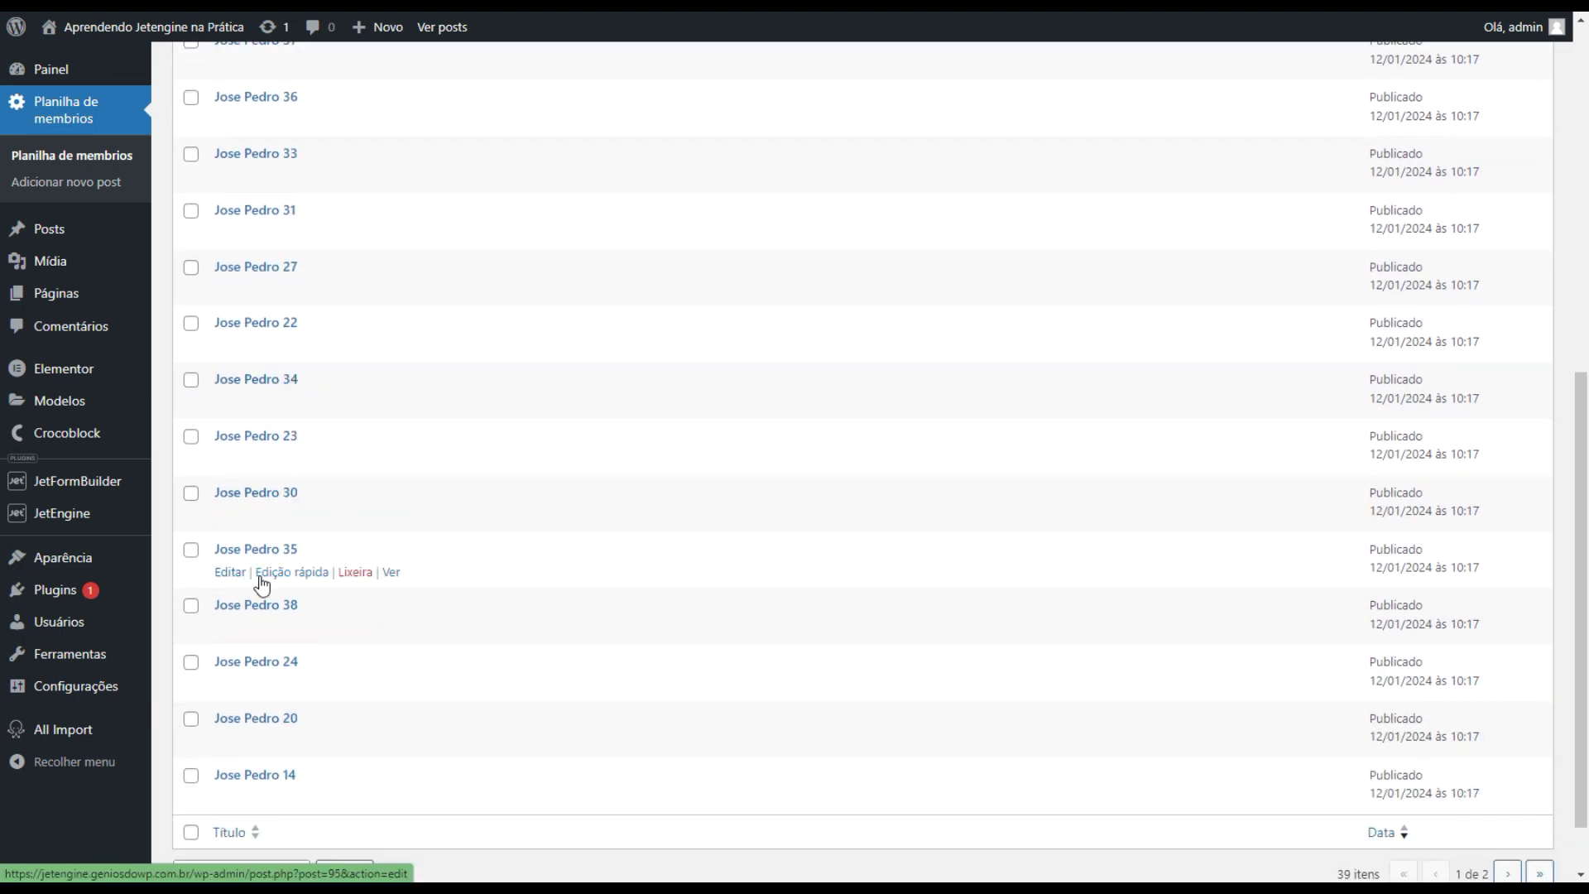
scroll(240, 646, down, 1)
scroll(263, 694, up, 3)
scroll(264, 693, up, 3)
scroll(312, 579, up, 3)
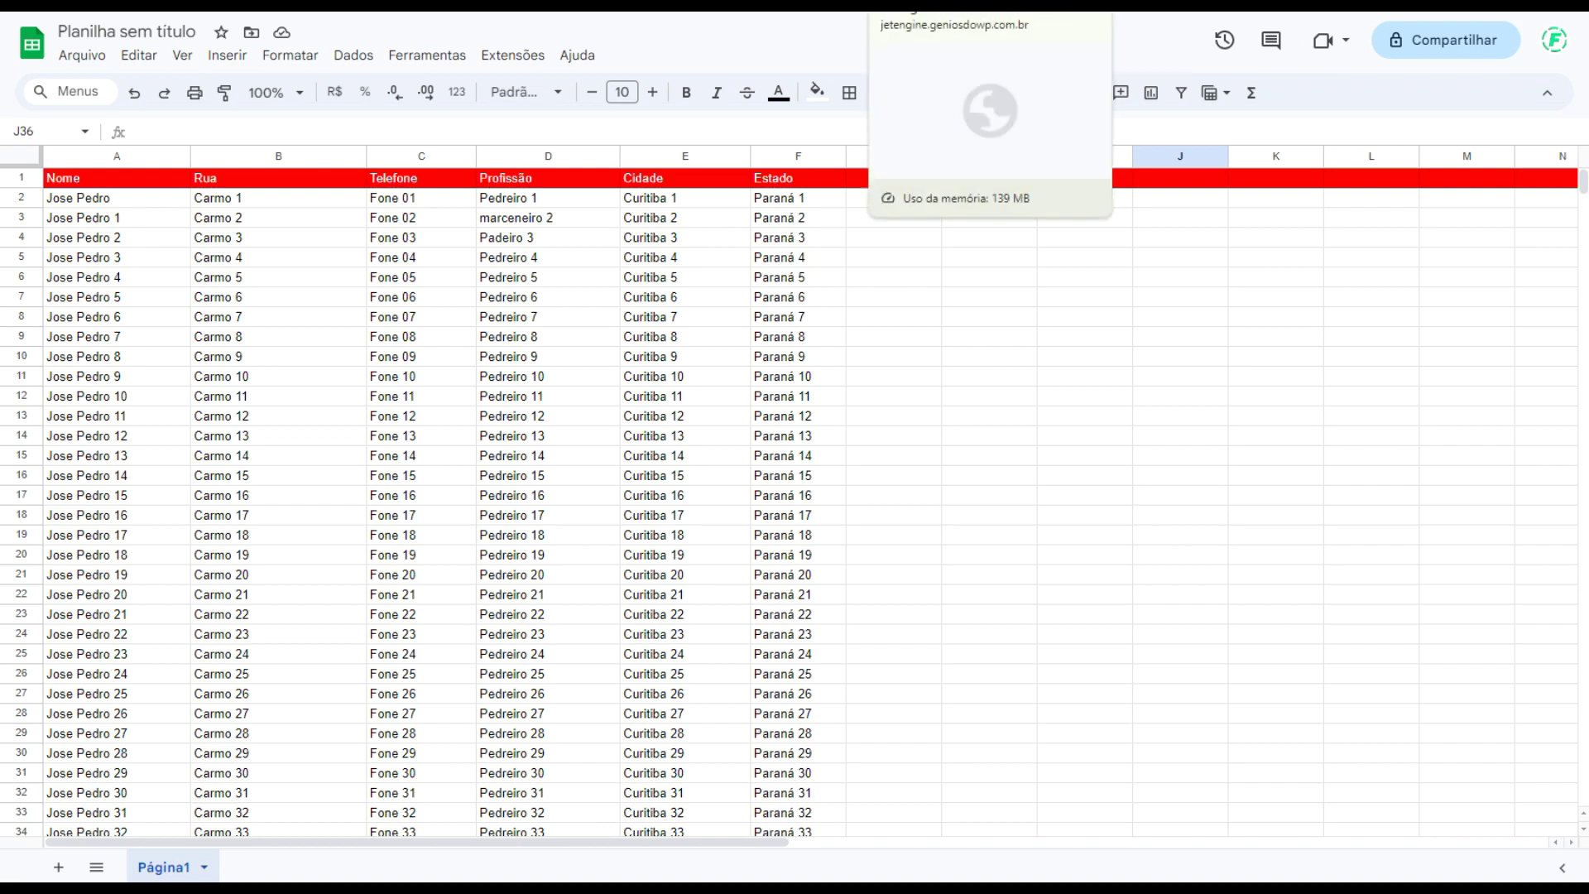
click(952, 4)
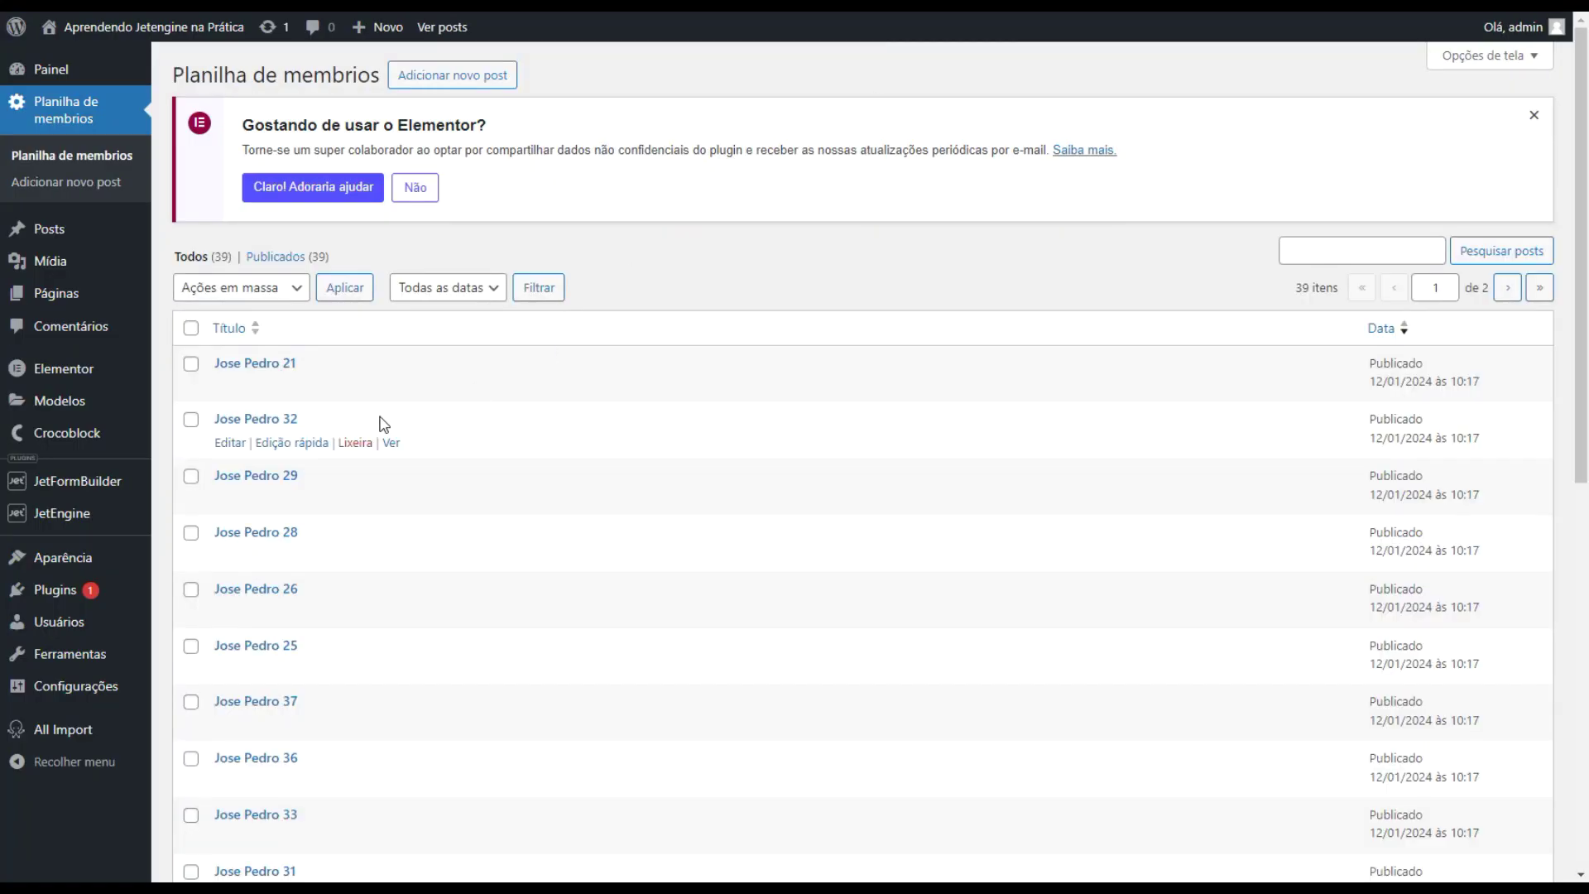
scroll(384, 424, down, 3)
scroll(369, 447, down, 1)
scroll(331, 463, down, 1)
scroll(302, 480, down, 5)
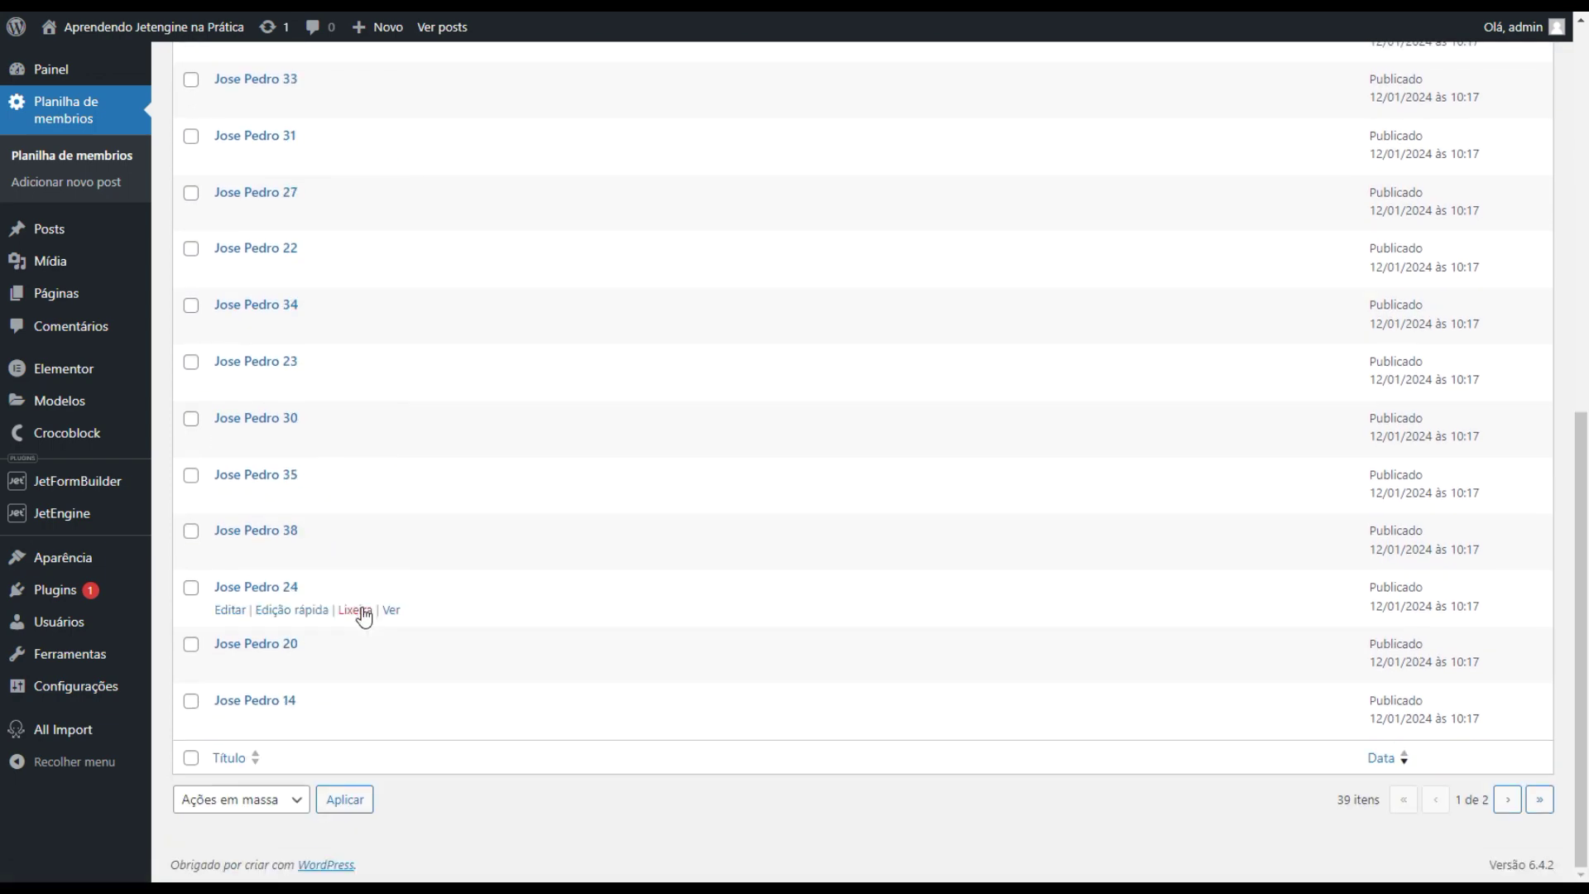
click(1507, 799)
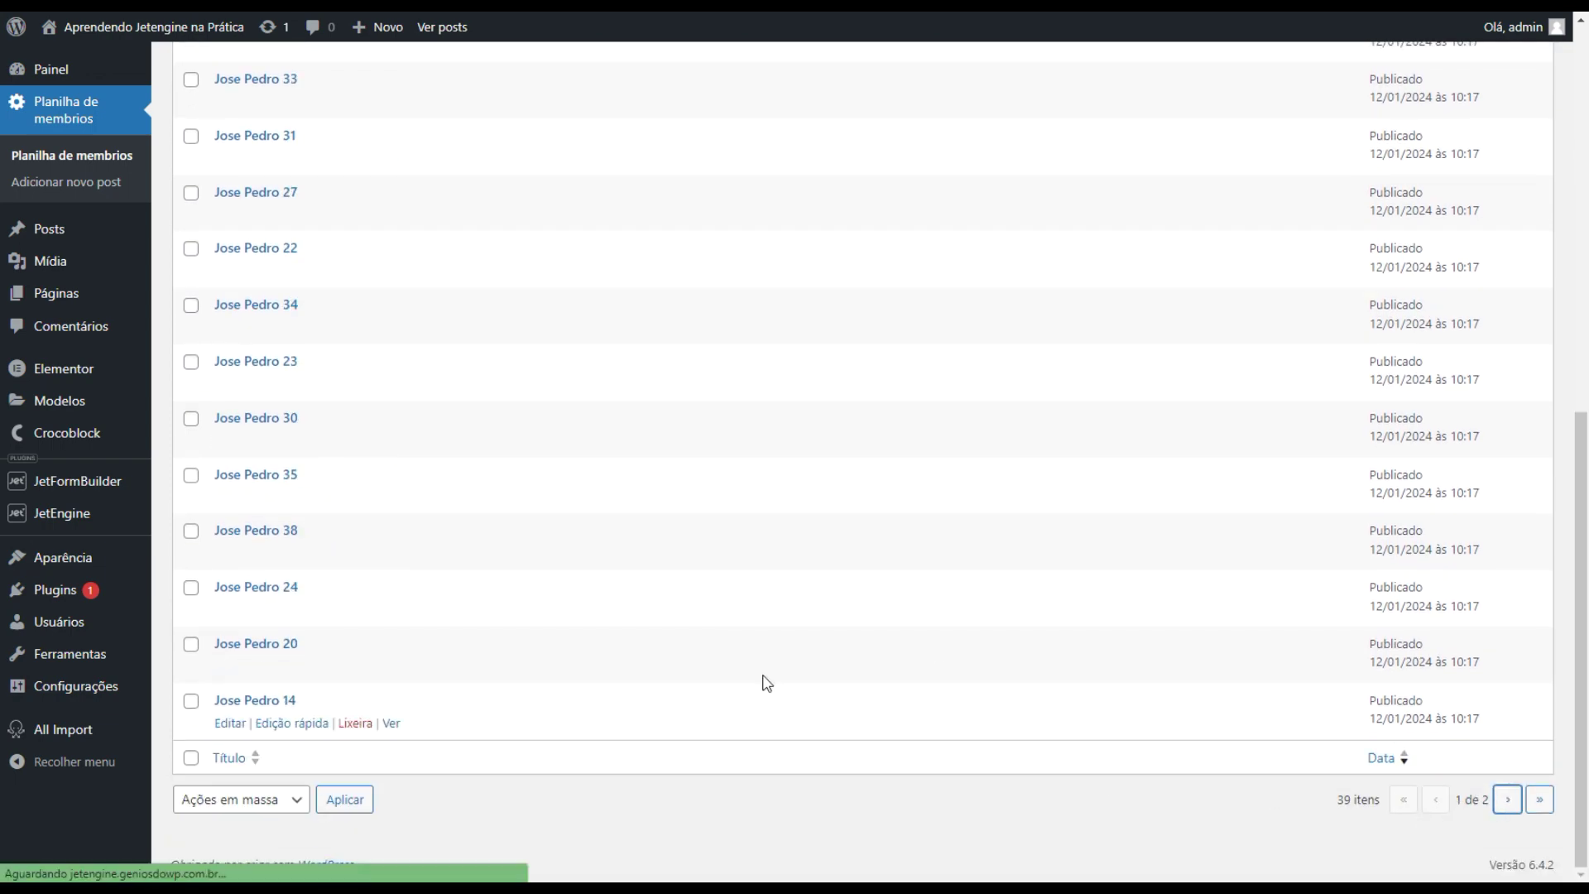
scroll(497, 580, down, 6)
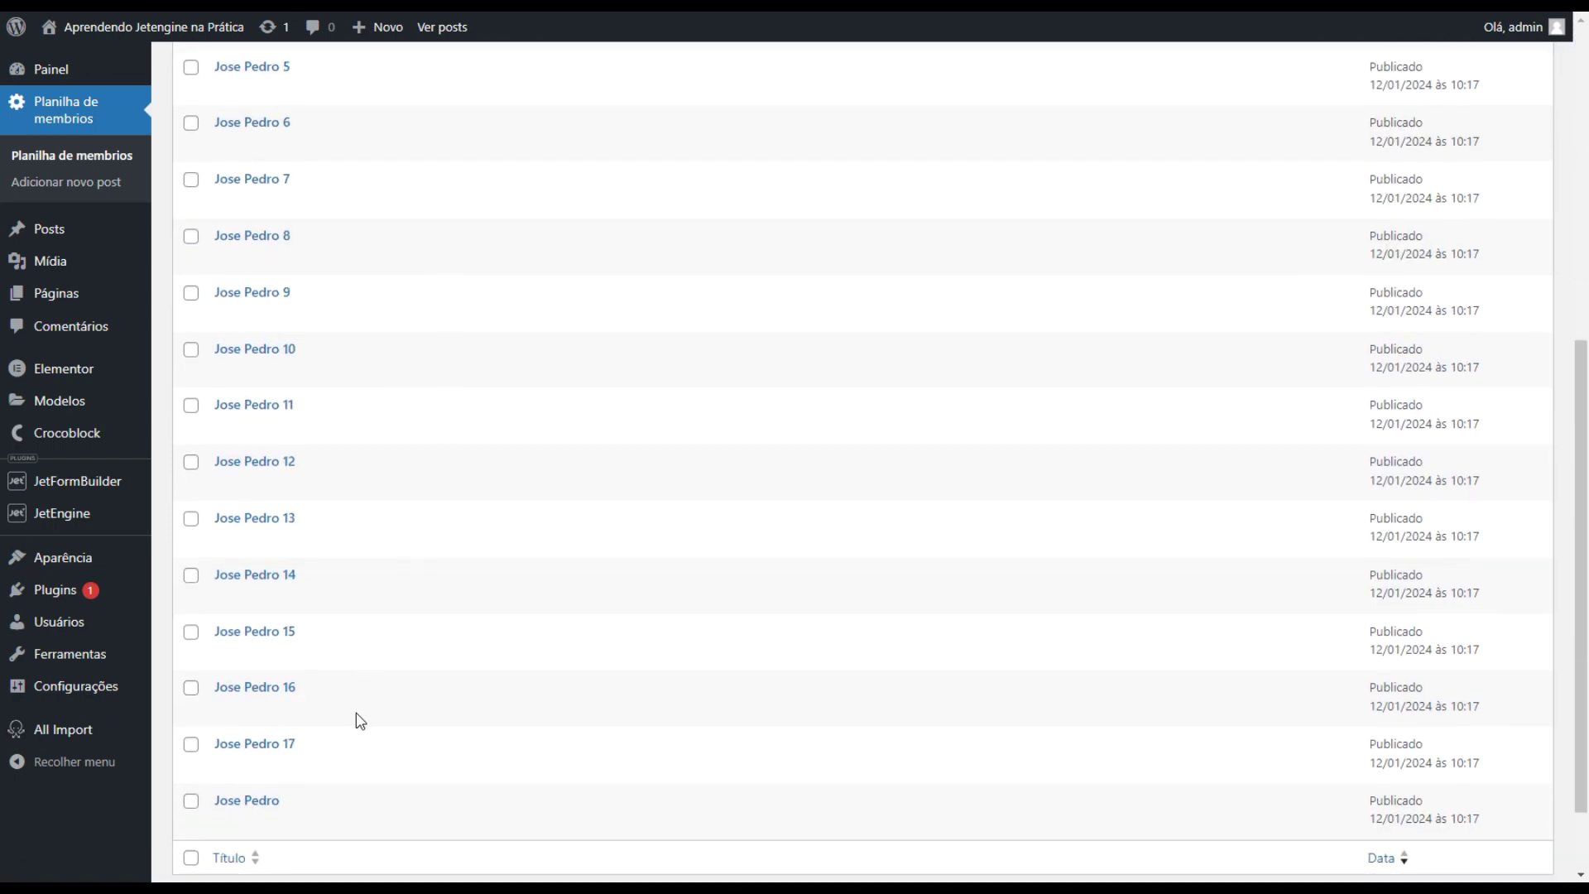
scroll(365, 725, down, 2)
click(225, 702)
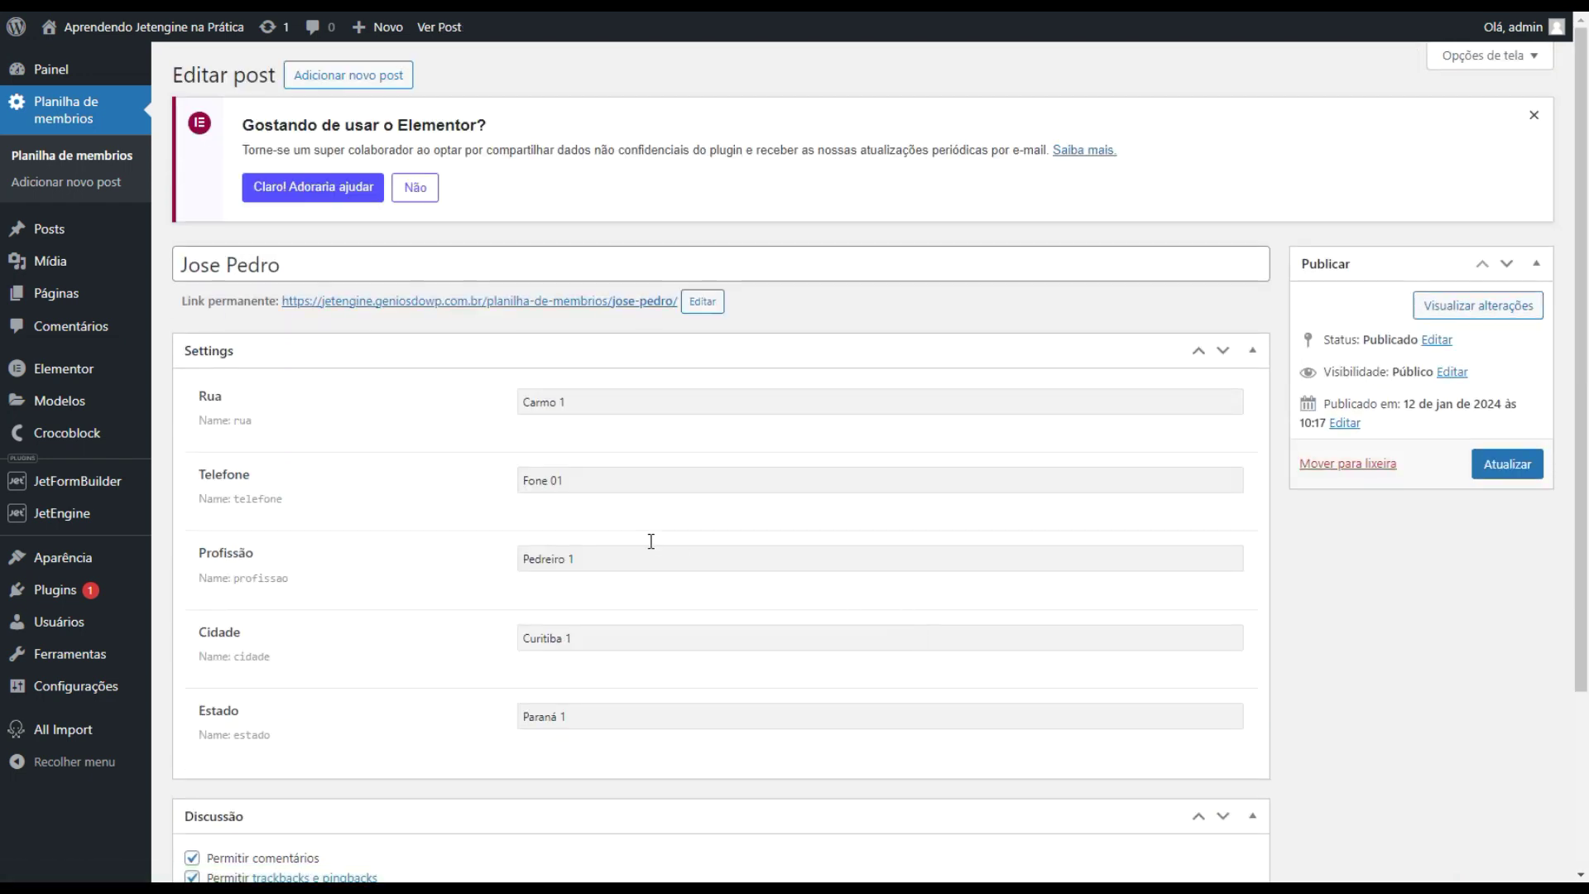
Step: Inspect Jose Pedro's Rua and Profissão values, including Pedreiro 1
scroll(649, 538, down, 1)
click(619, 307)
triple_click(598, 466)
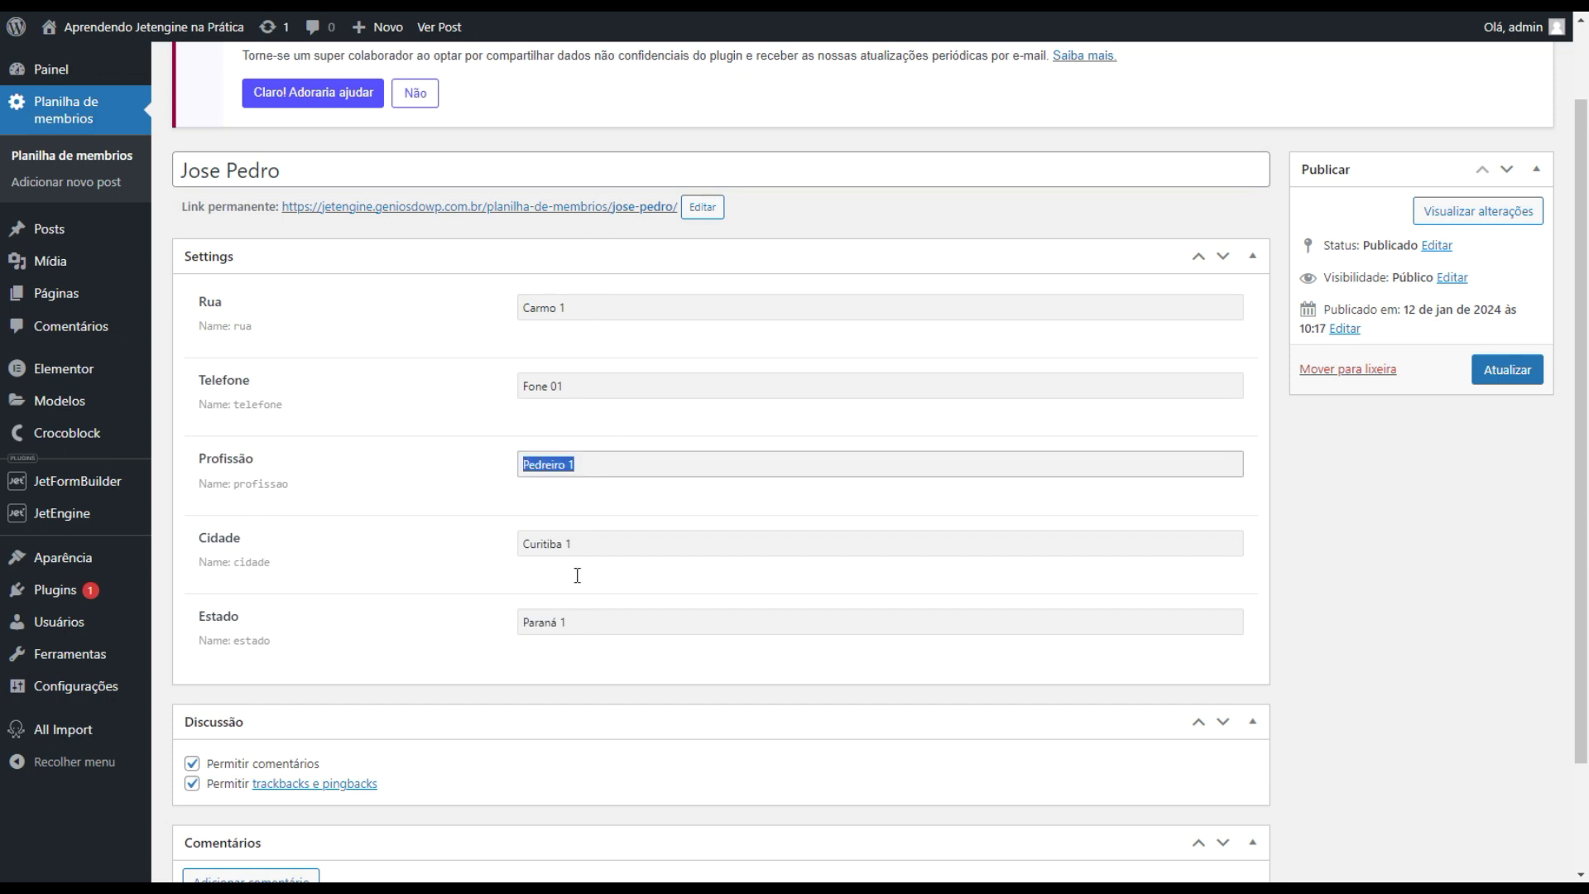
scroll(157, 295, up, 1)
Step: Search the member posts for 'Jose Pedro 1' and open that post
click(72, 120)
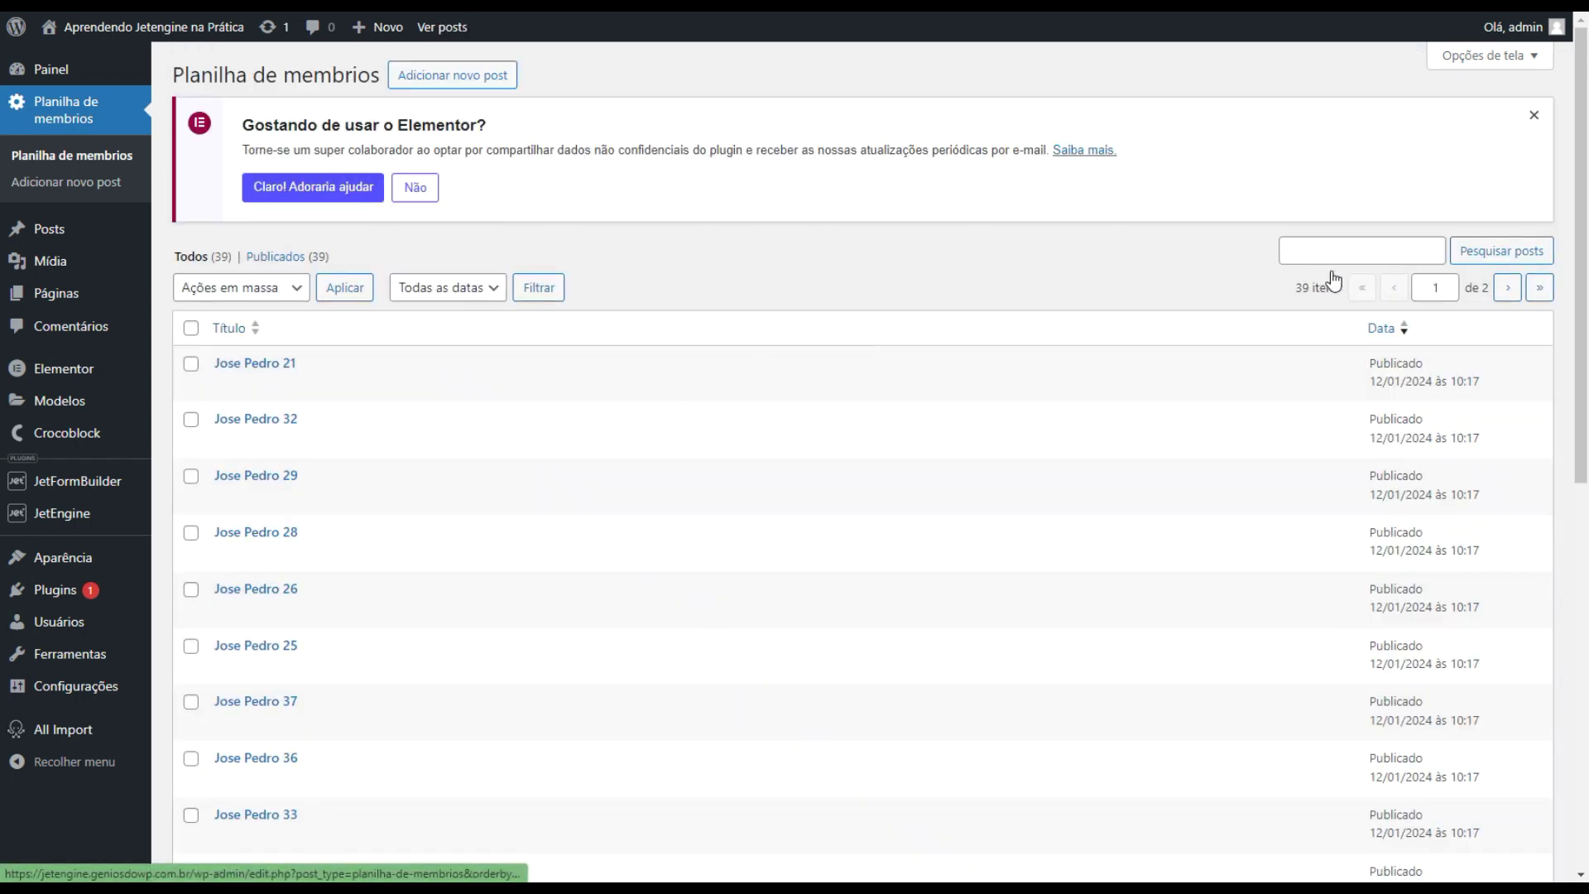
drag(305, 364, 197, 370)
key(ctrl+c)
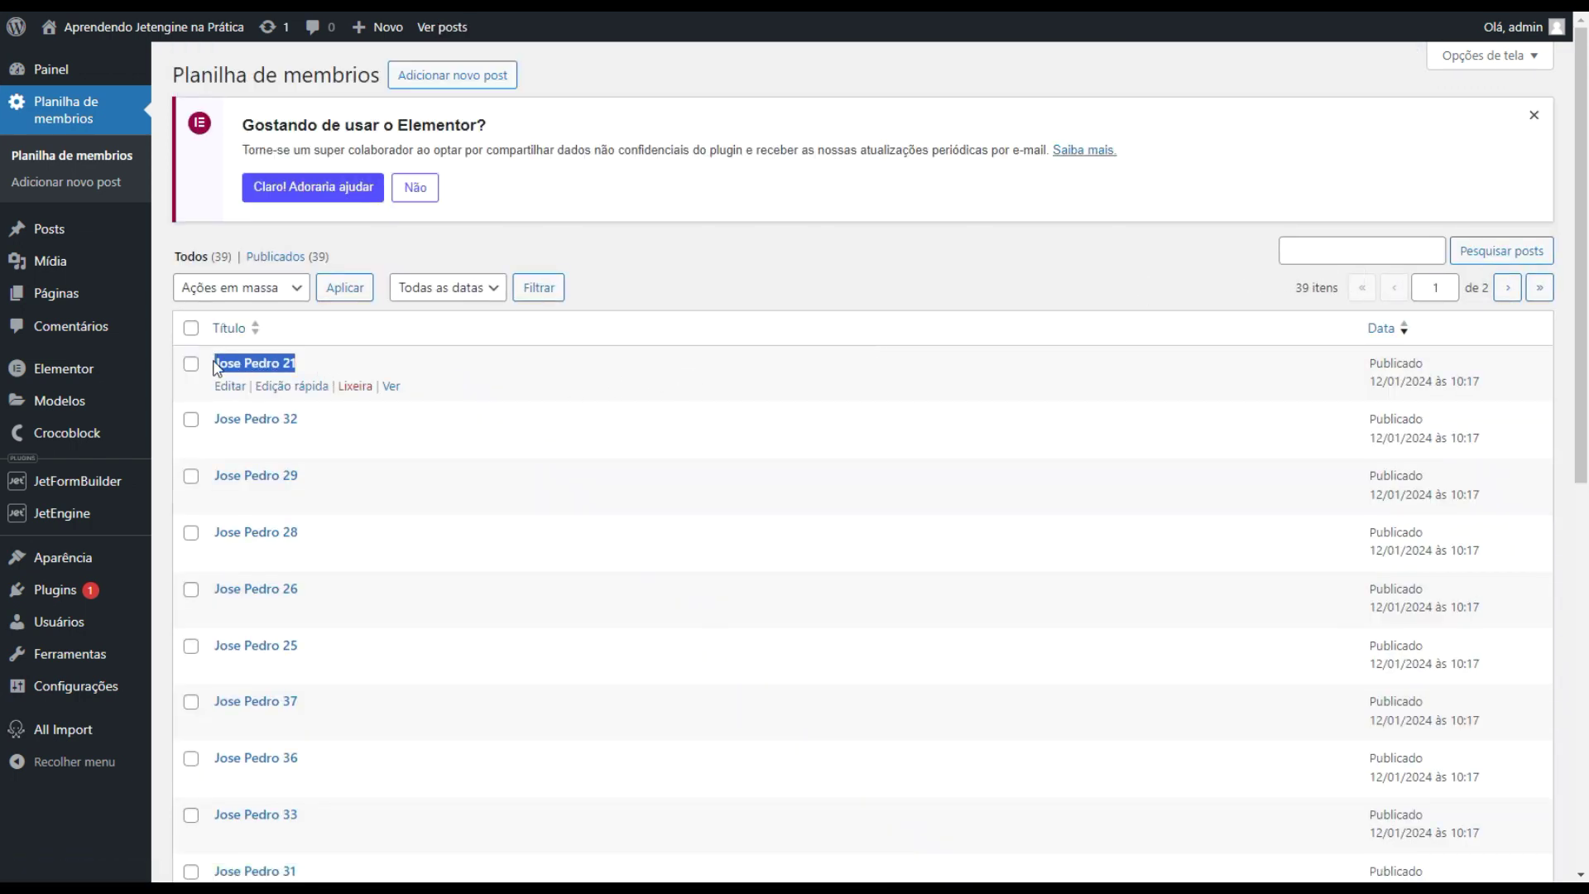
click(1346, 255)
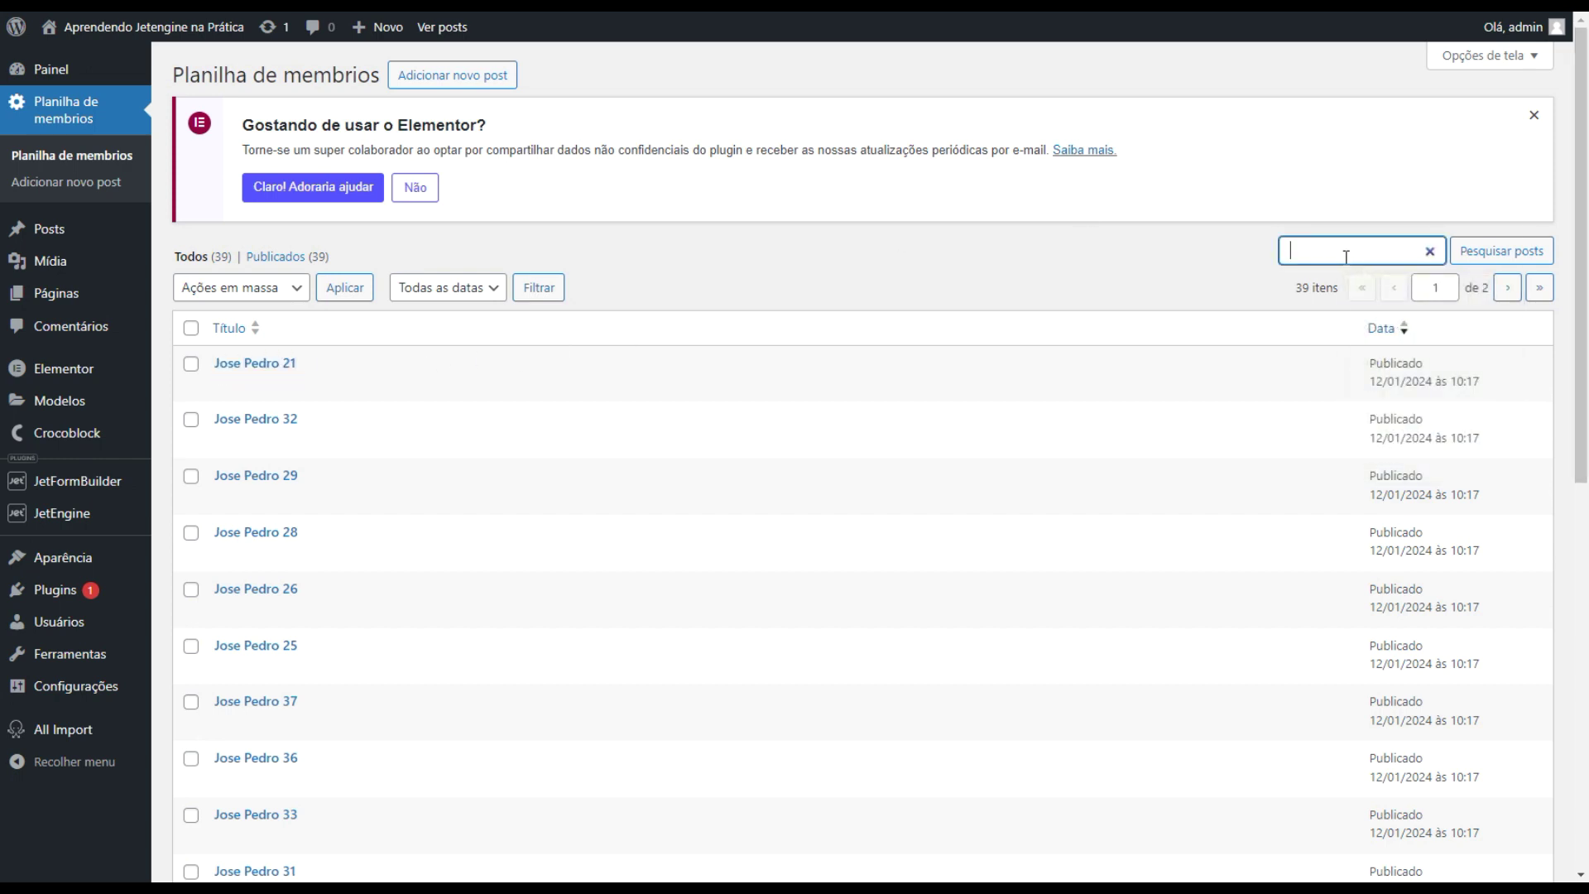
key(ctrl+v)
key(Home)
drag(1371, 250, 1356, 250)
key(BackSpace)
click(1500, 251)
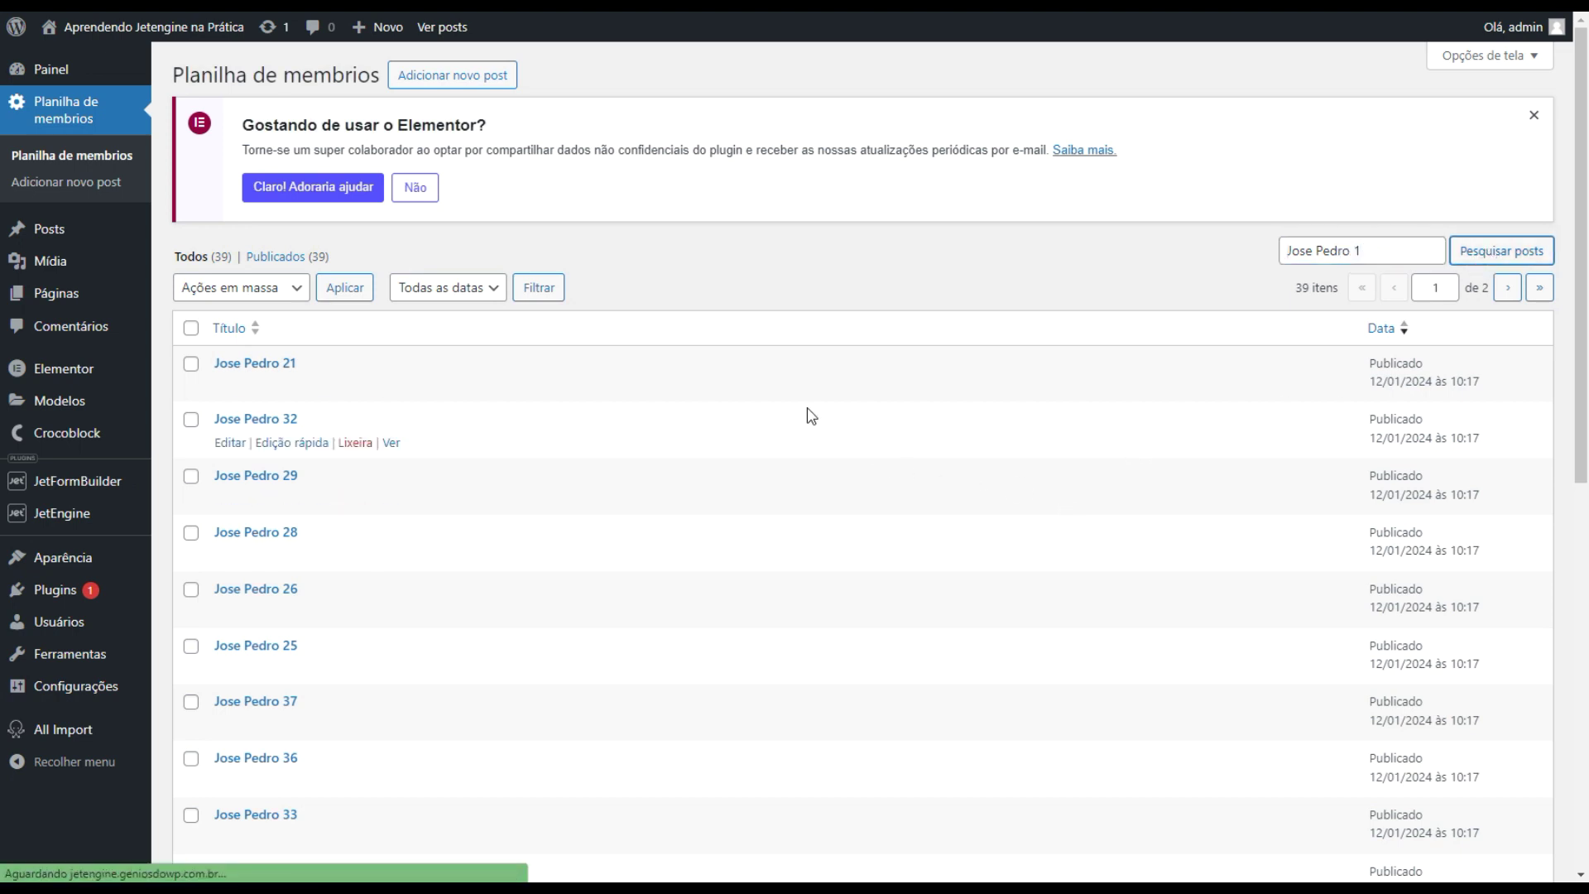
click(254, 360)
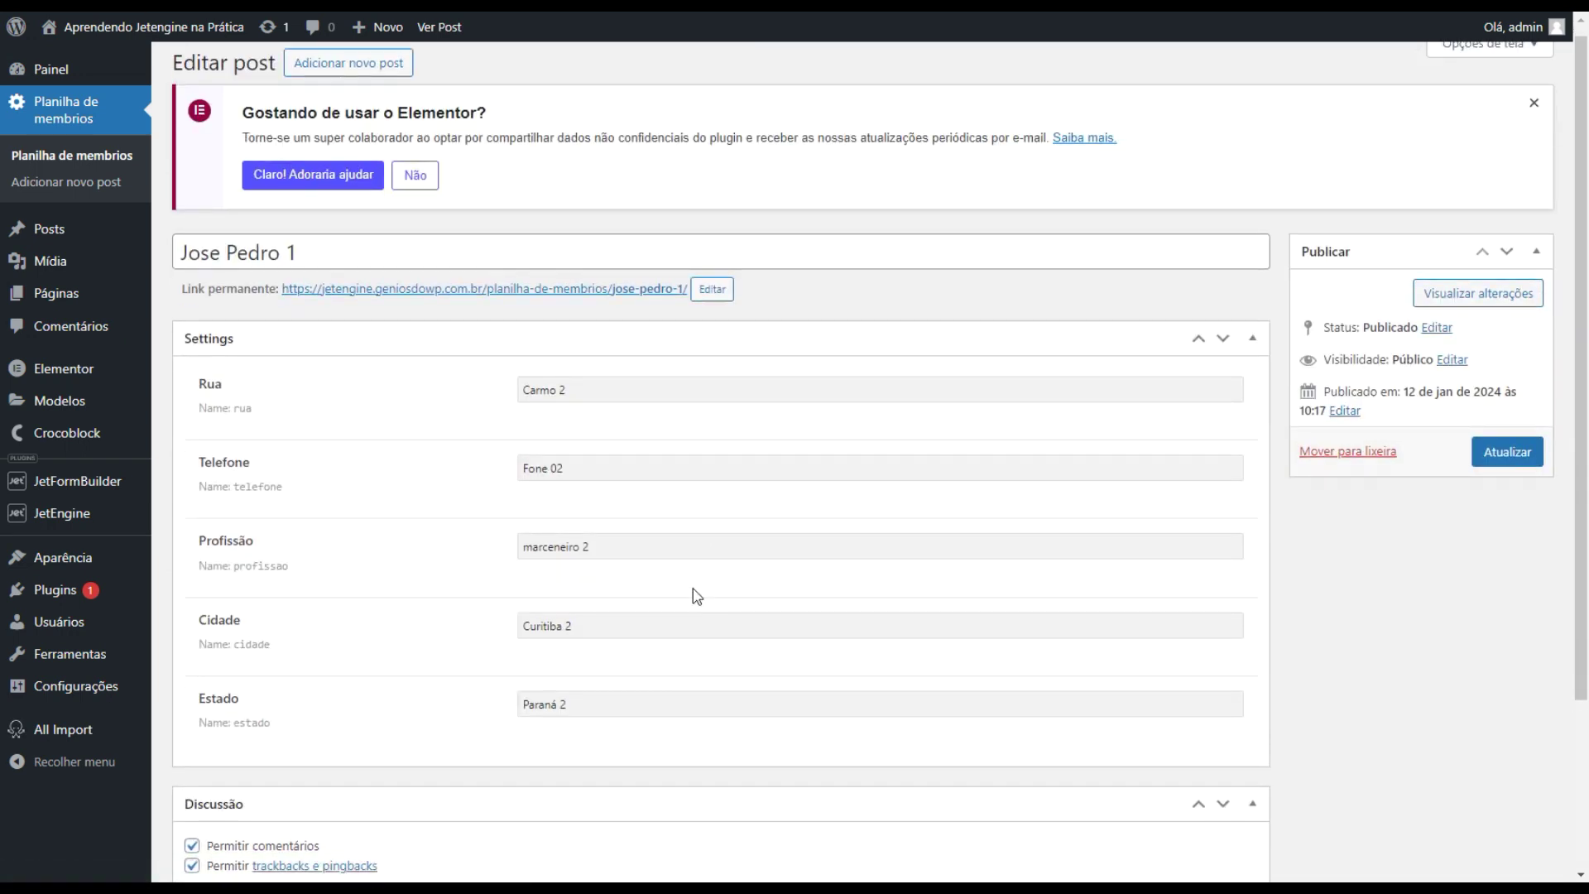
scroll(694, 593, down, 1)
drag(644, 468, 387, 488)
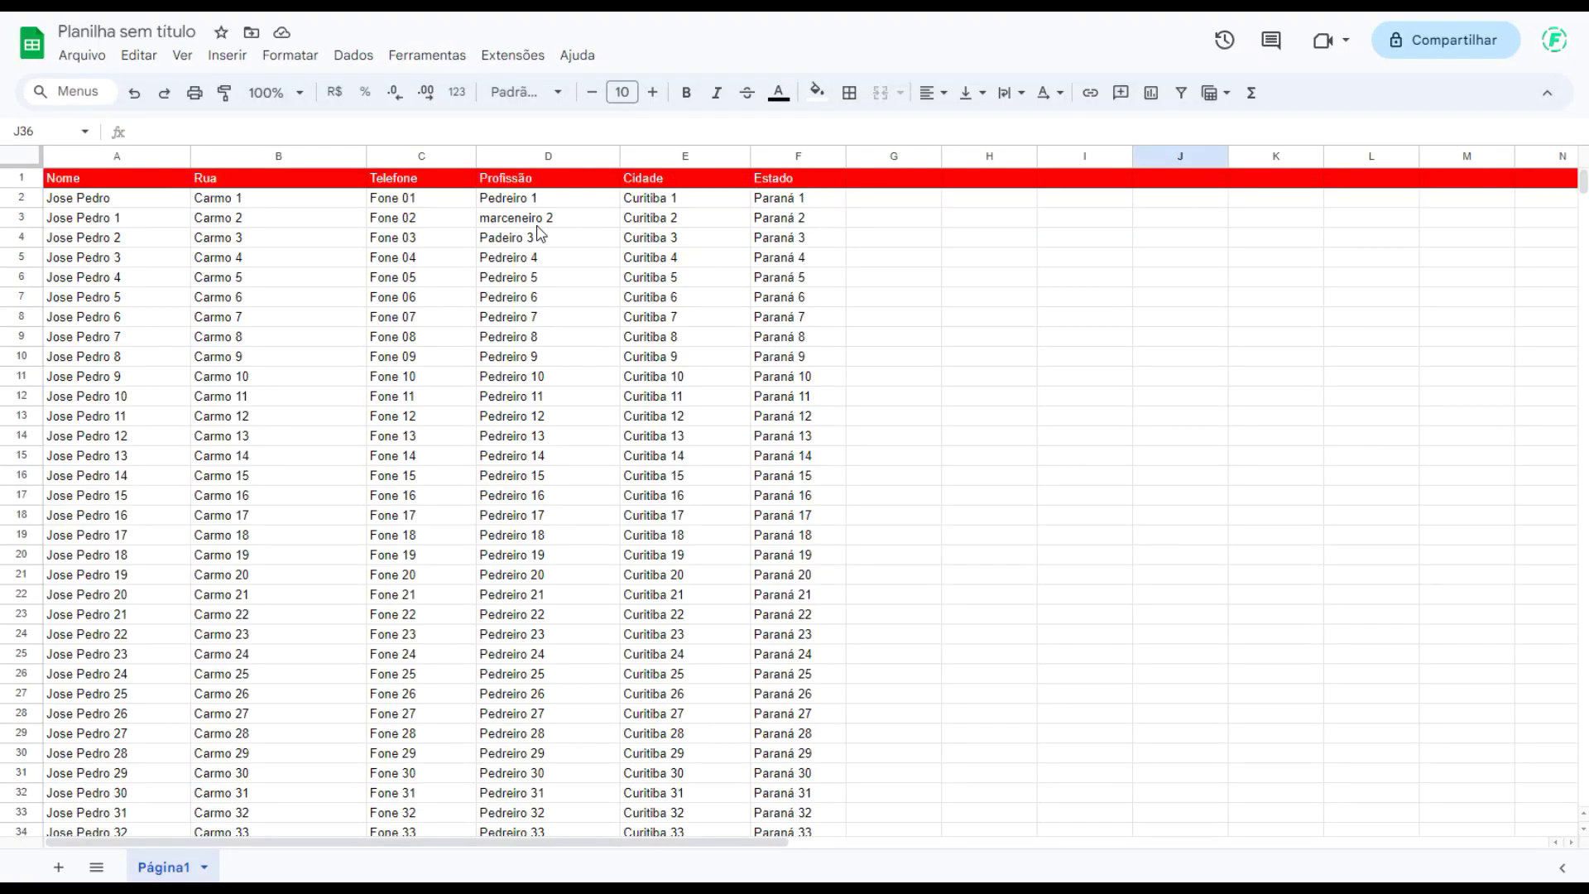
Step: Compare sheet cells D3 and C3 with the post's Profissão and Telefone value Fone 02
click(553, 220)
click(426, 225)
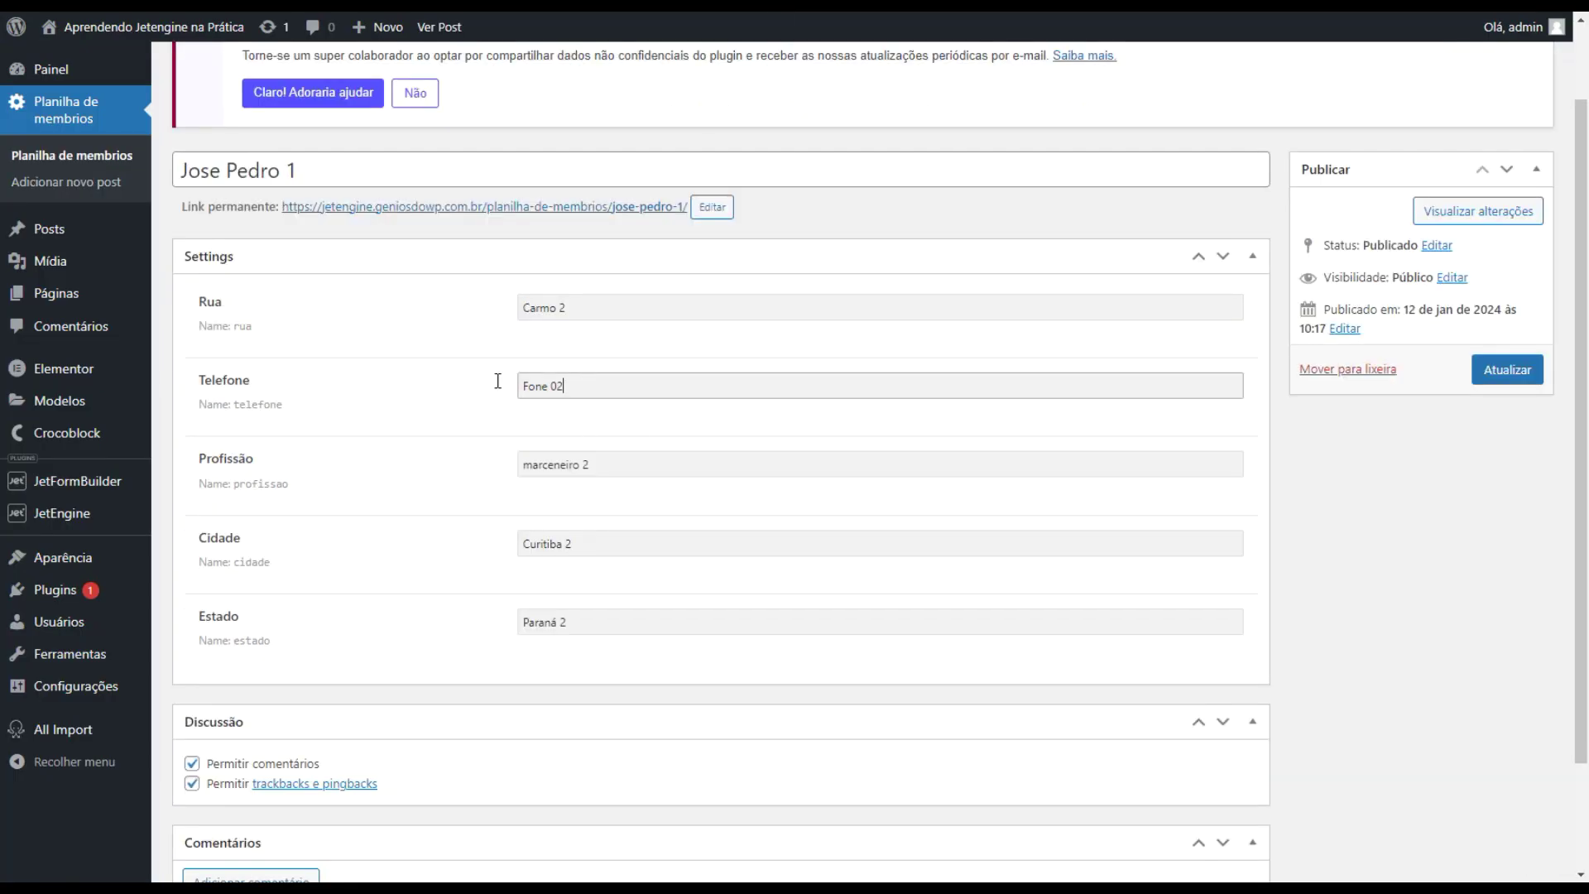
drag(520, 382, 571, 386)
scroll(596, 295, down, 1)
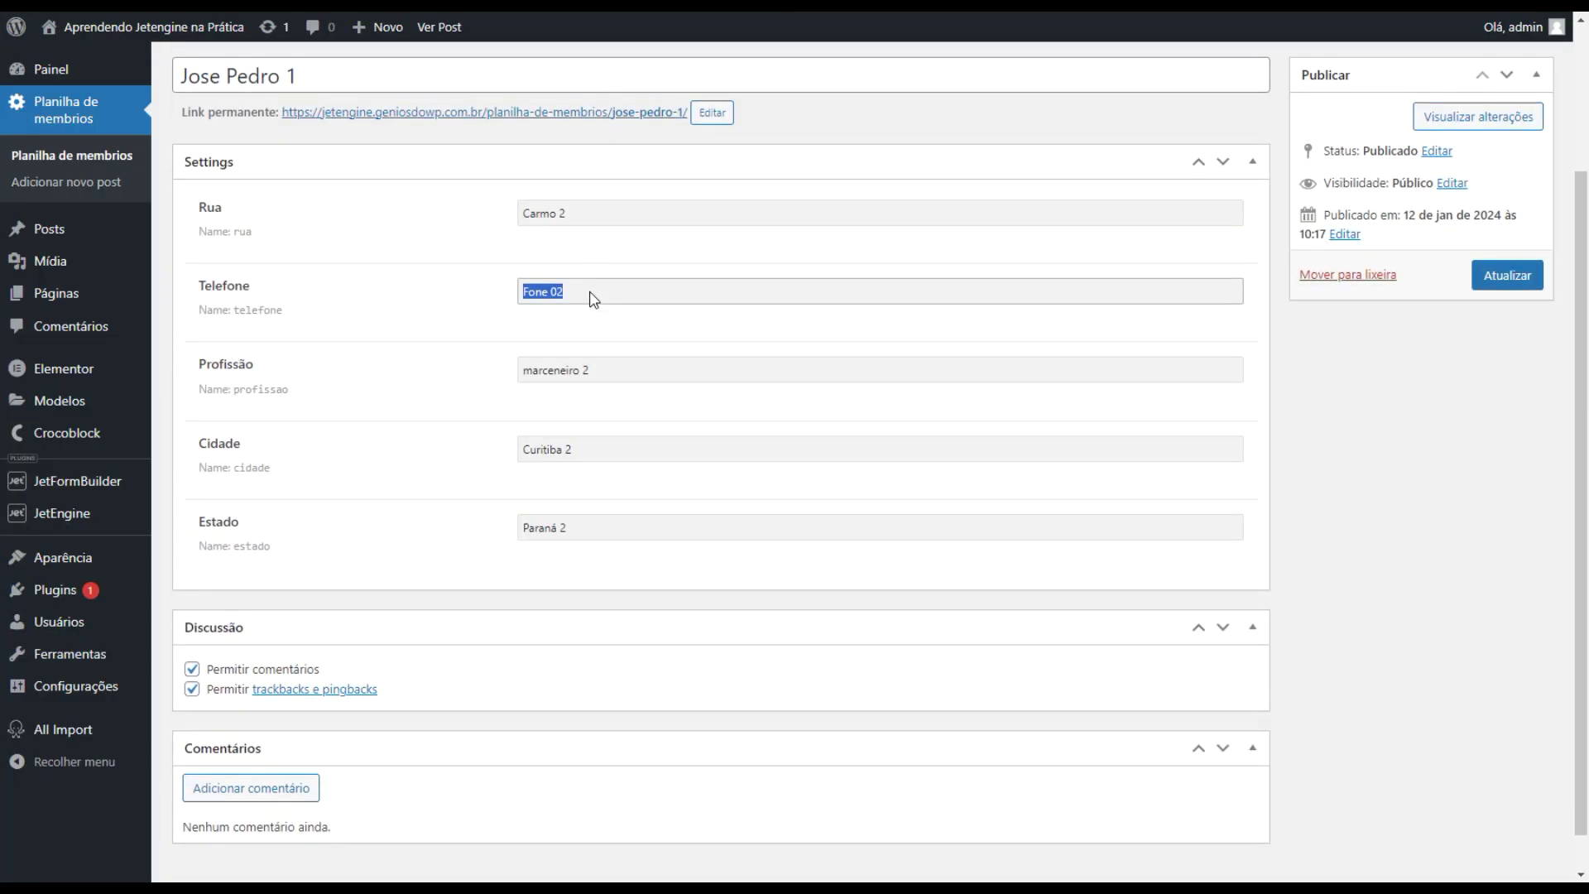
scroll(592, 298, up, 3)
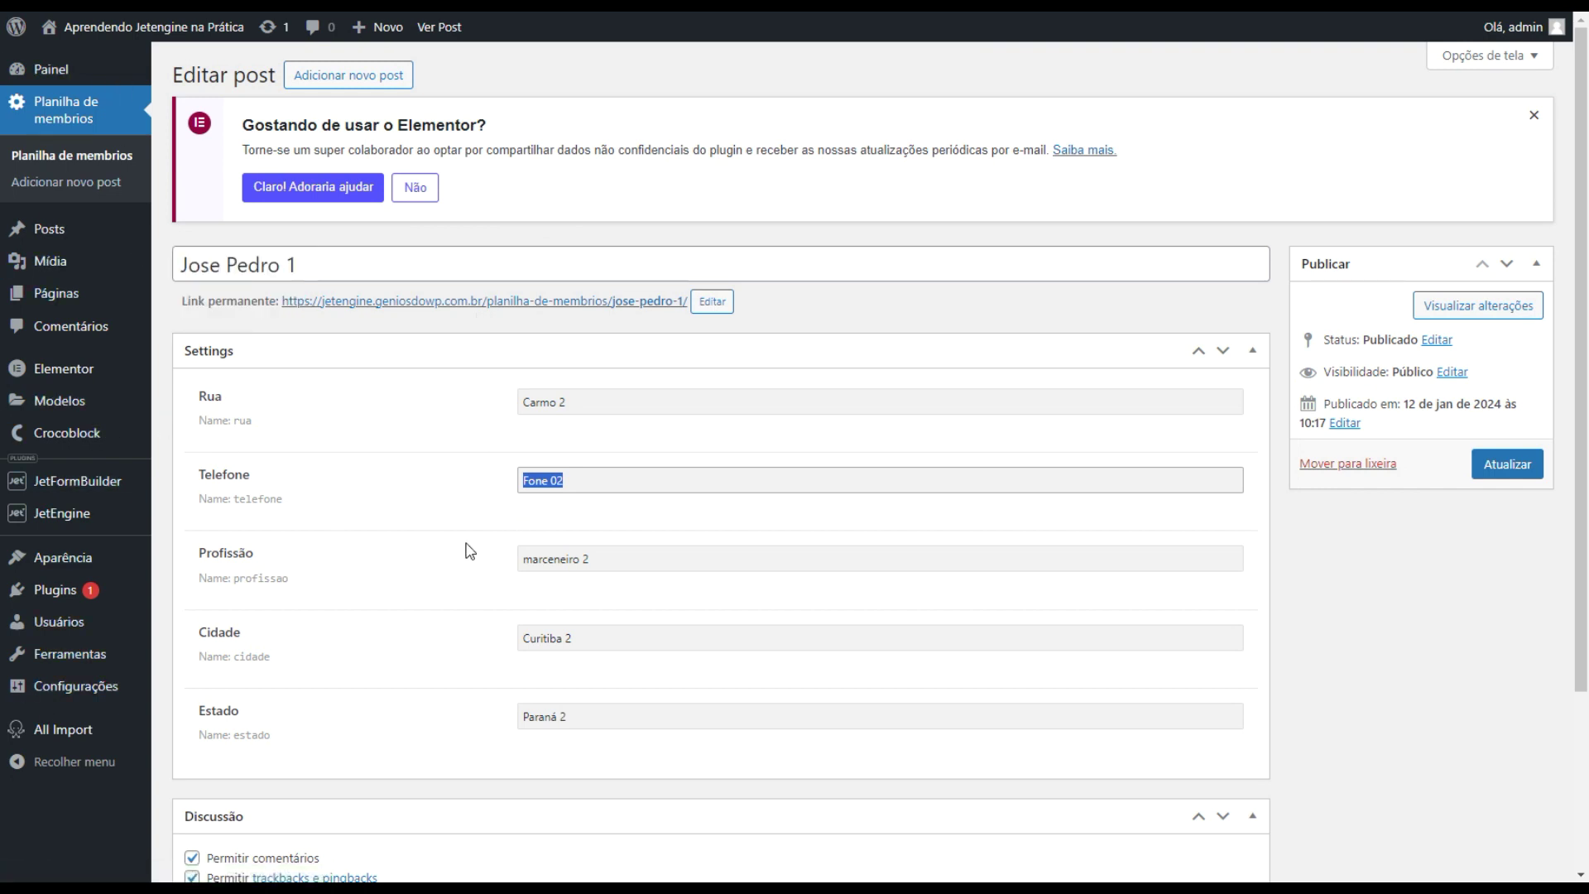
Step: Return to the Planilha de membros list showing all 39 member posts
scroll(469, 541, down, 1)
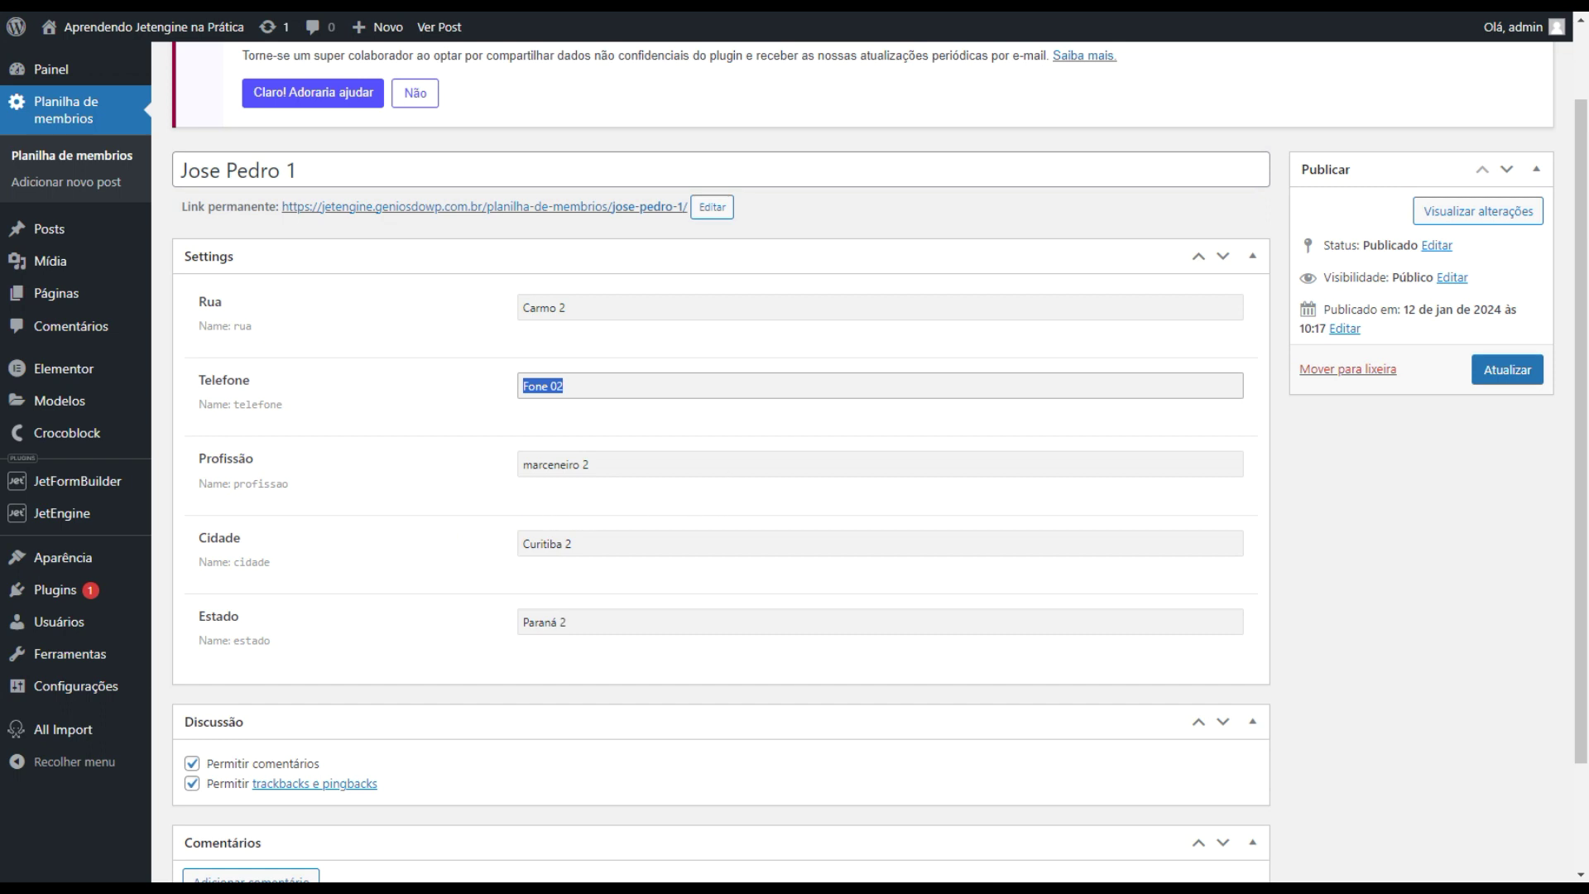
scroll(995, 820, up, 1)
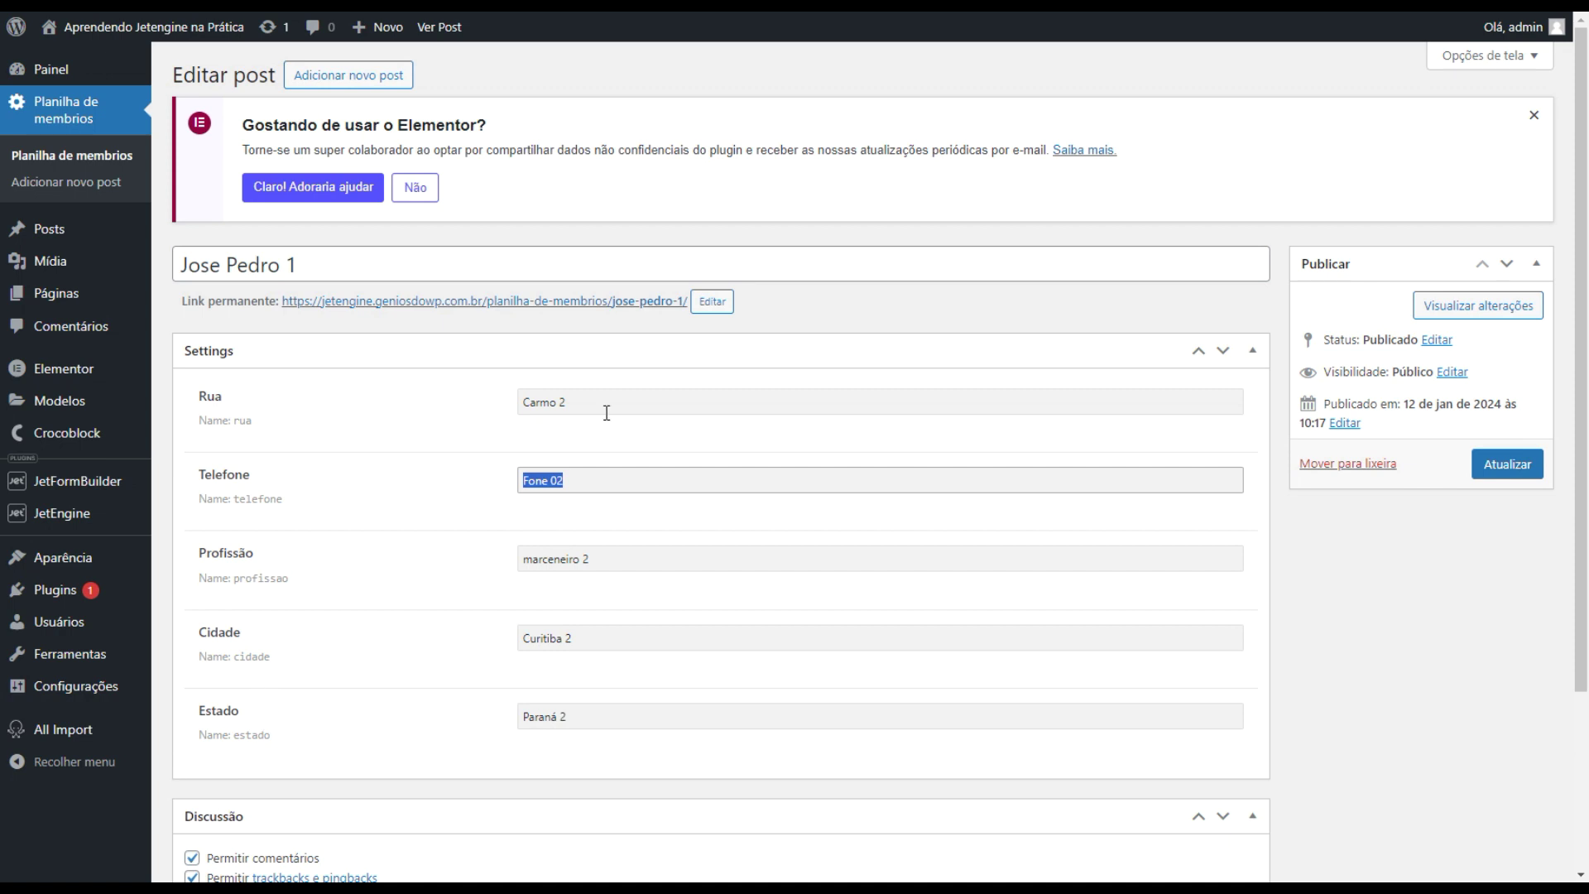
scroll(993, 629, down, 1)
scroll(828, 712, down, 2)
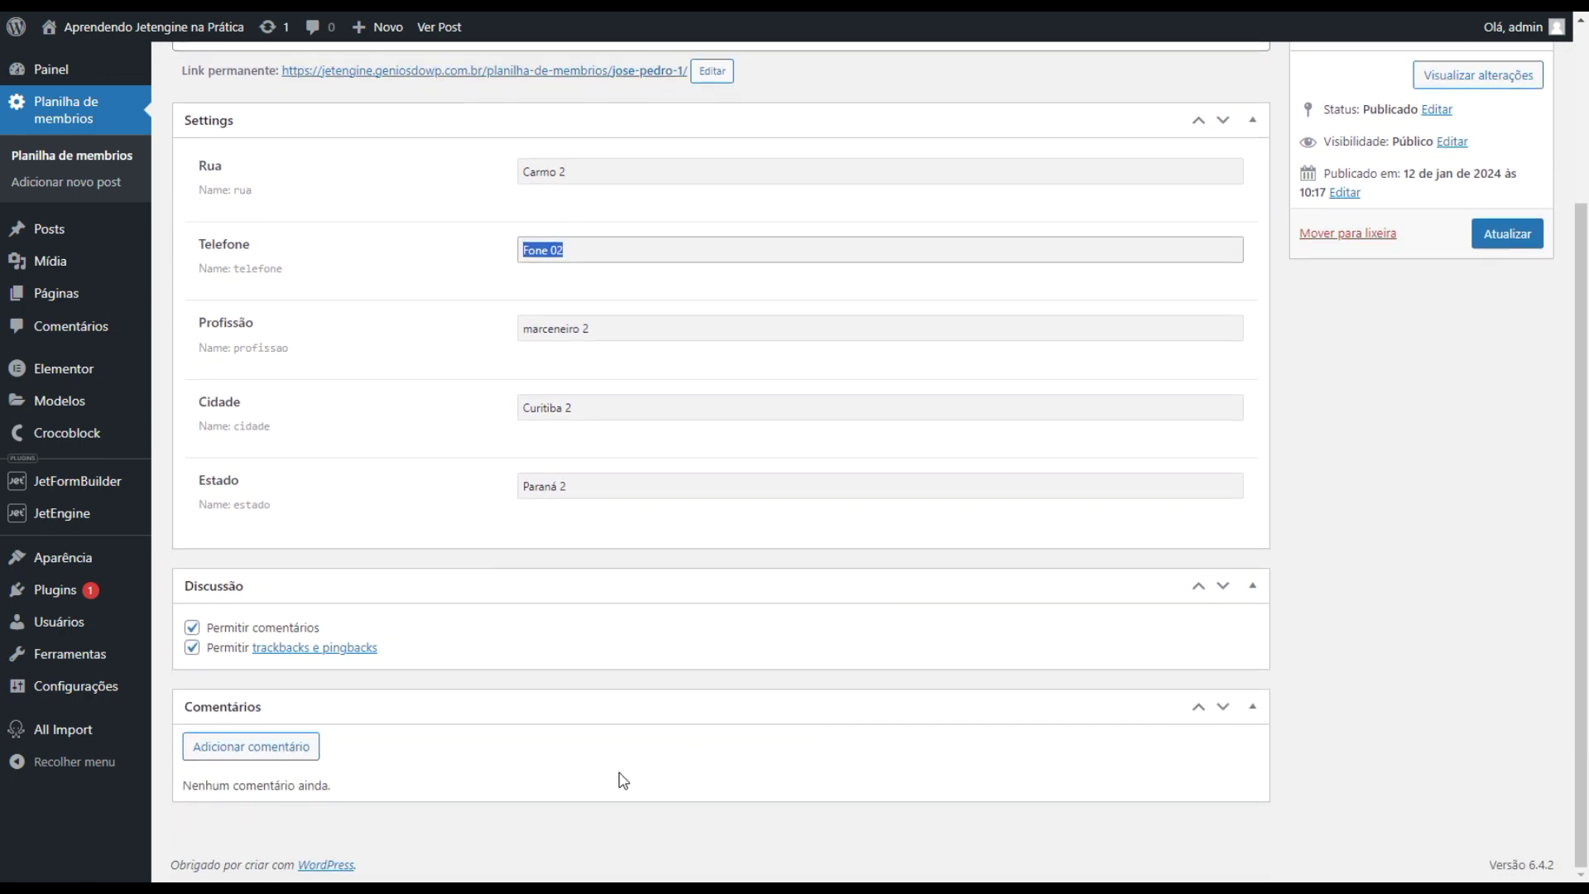
scroll(403, 782, up, 1)
scroll(188, 740, up, 1)
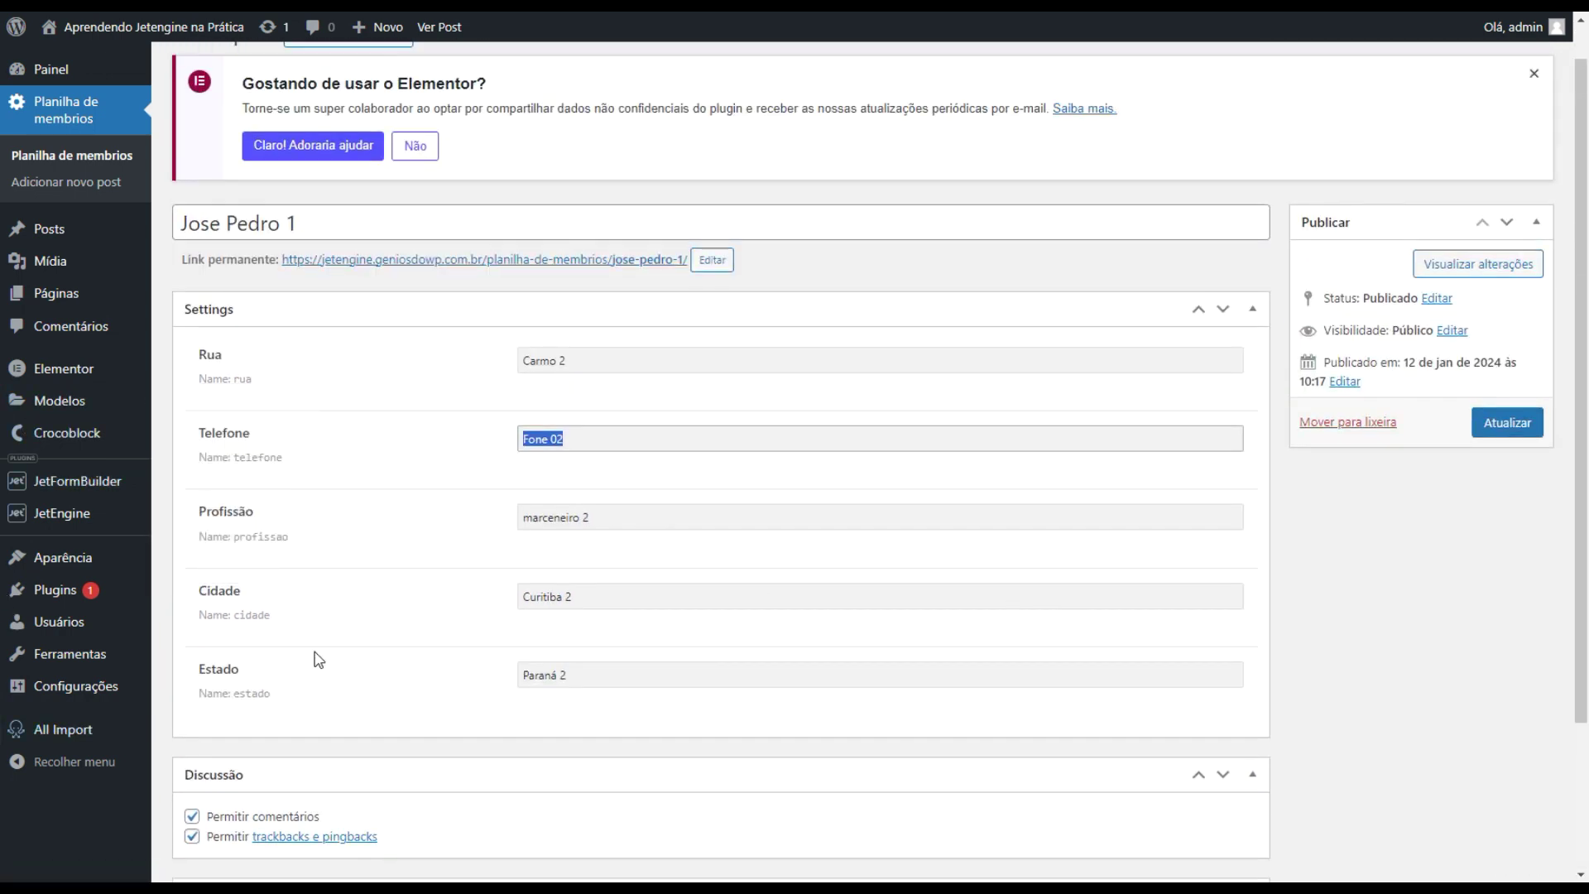
mouse_move(62, 728)
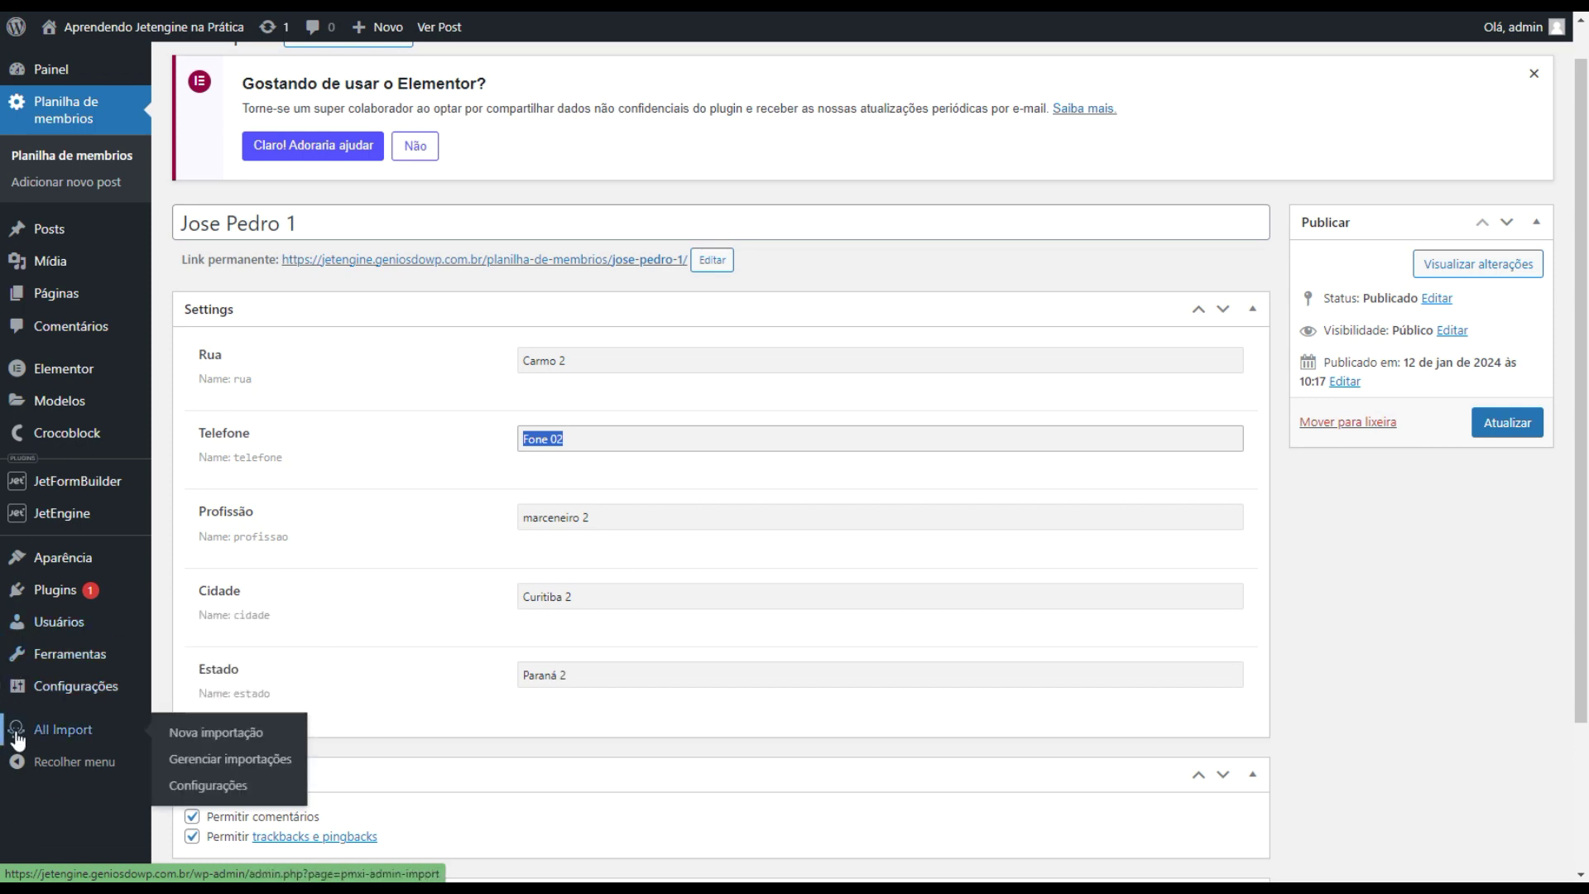
scroll(297, 667, down, 1)
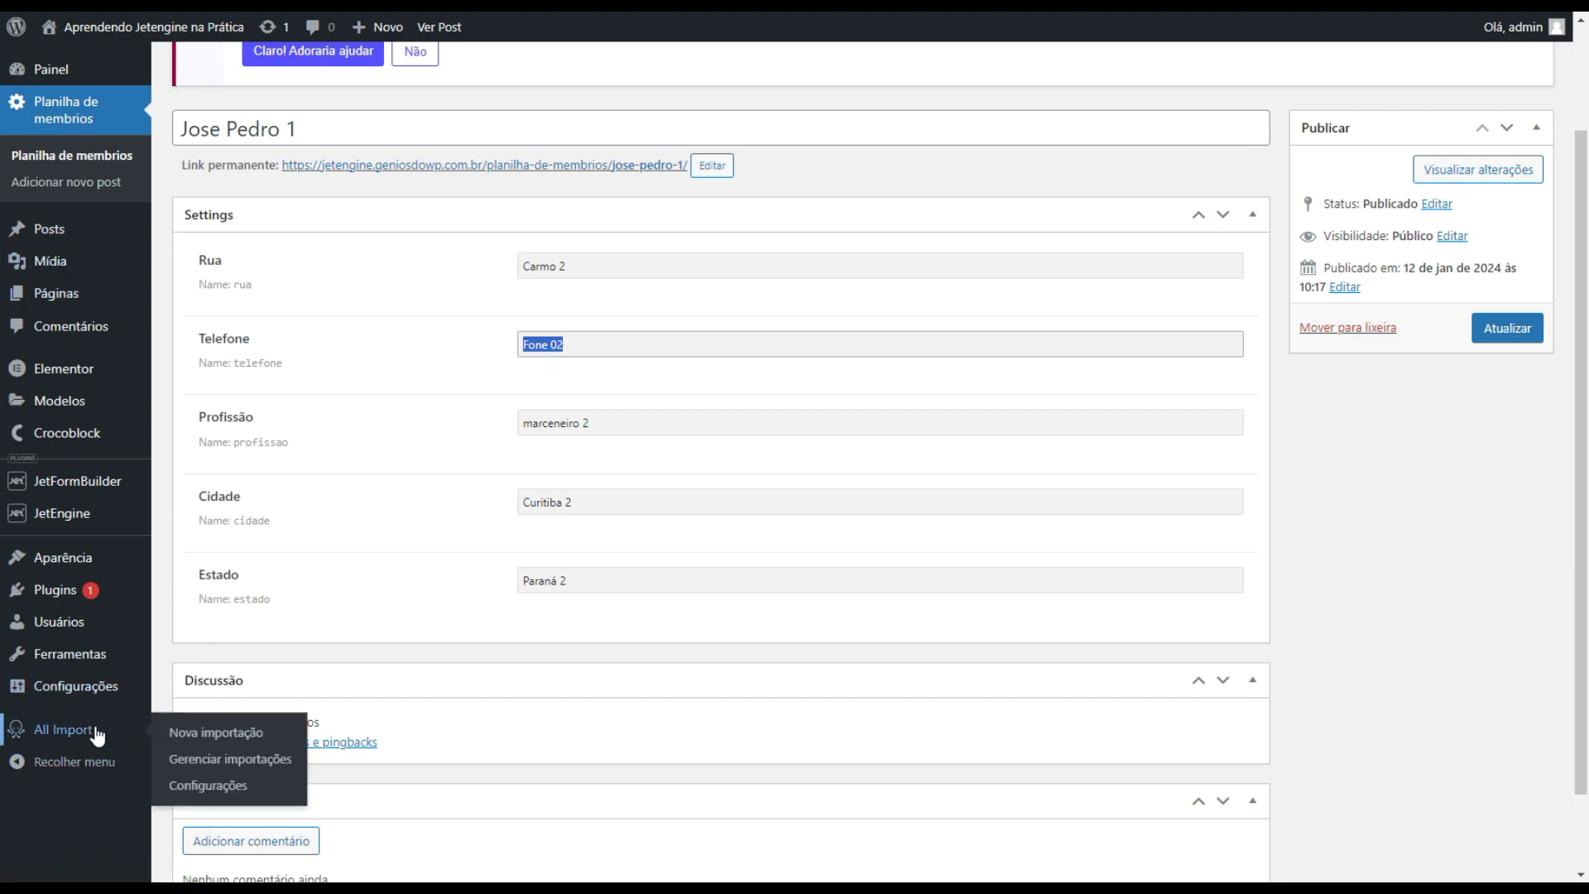
scroll(576, 726, up, 3)
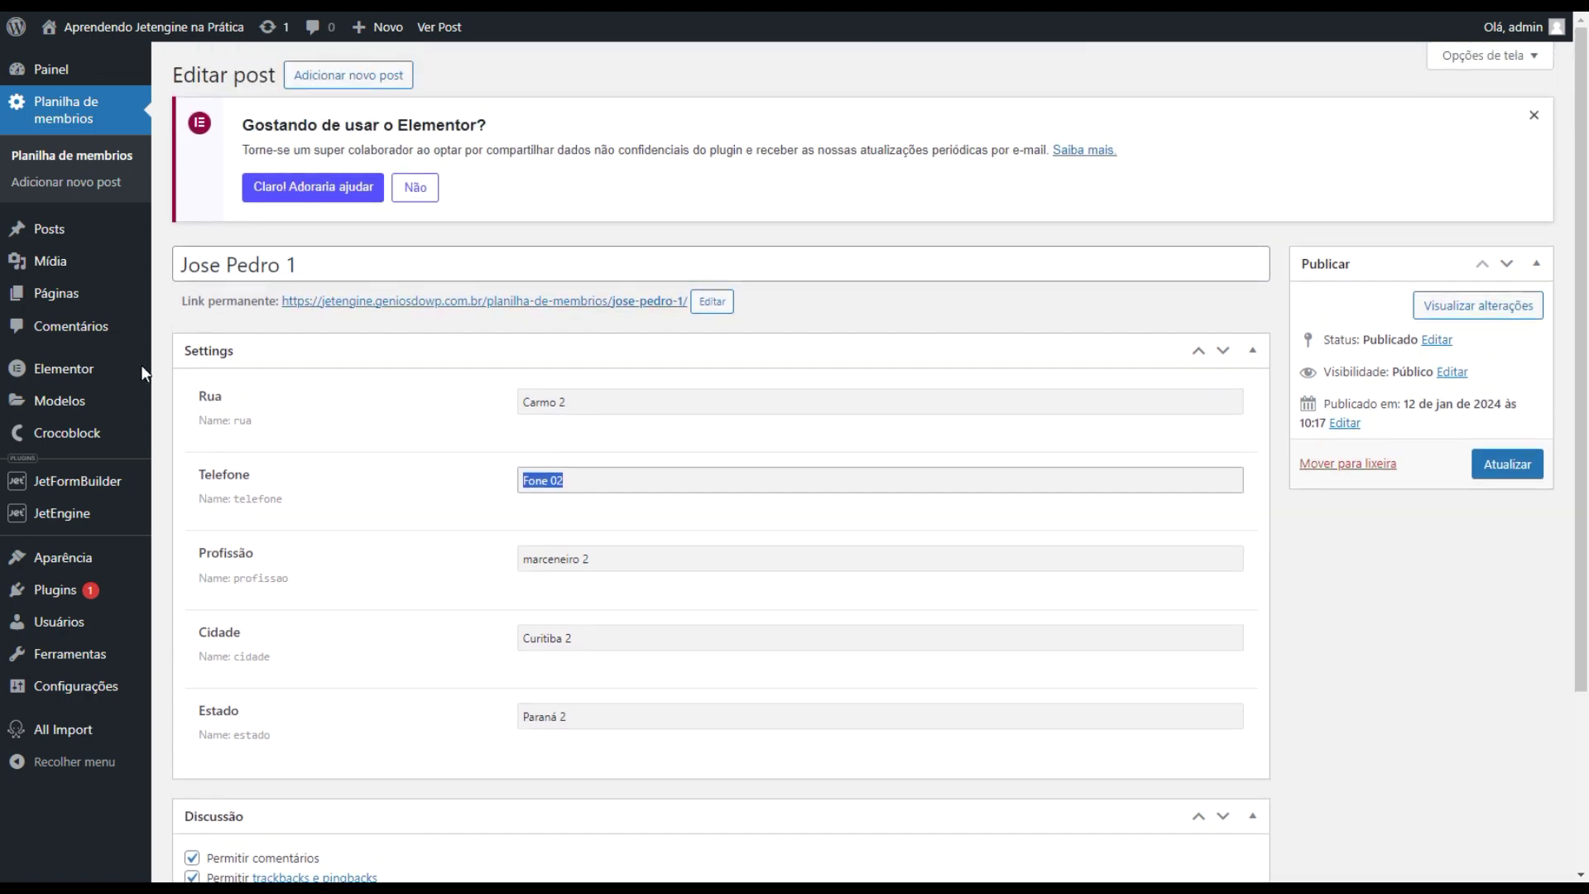
click(66, 116)
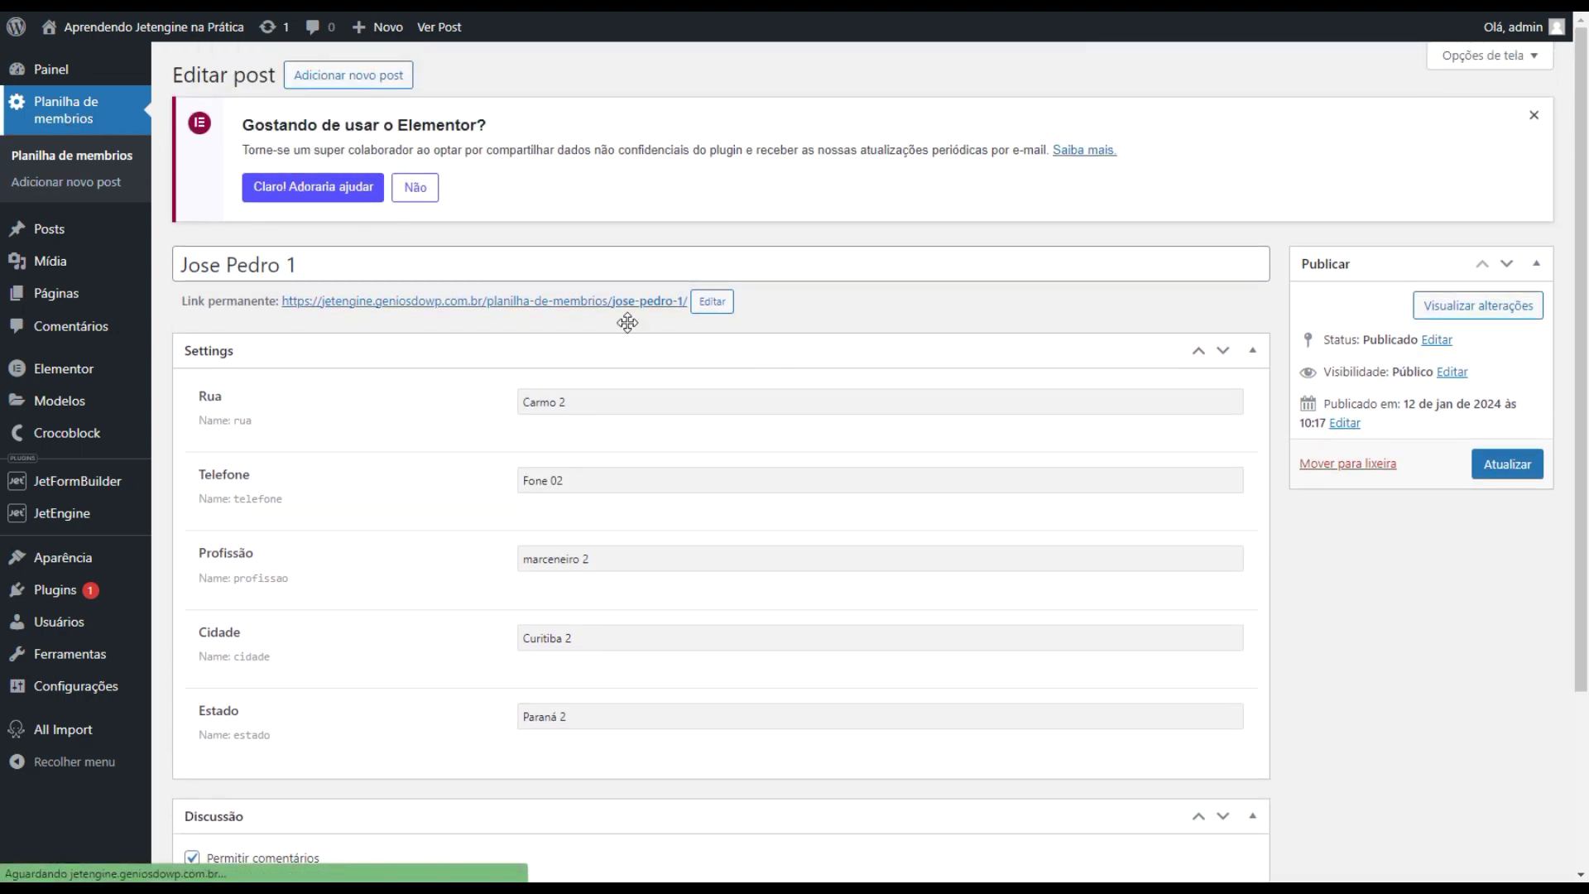
click(212, 256)
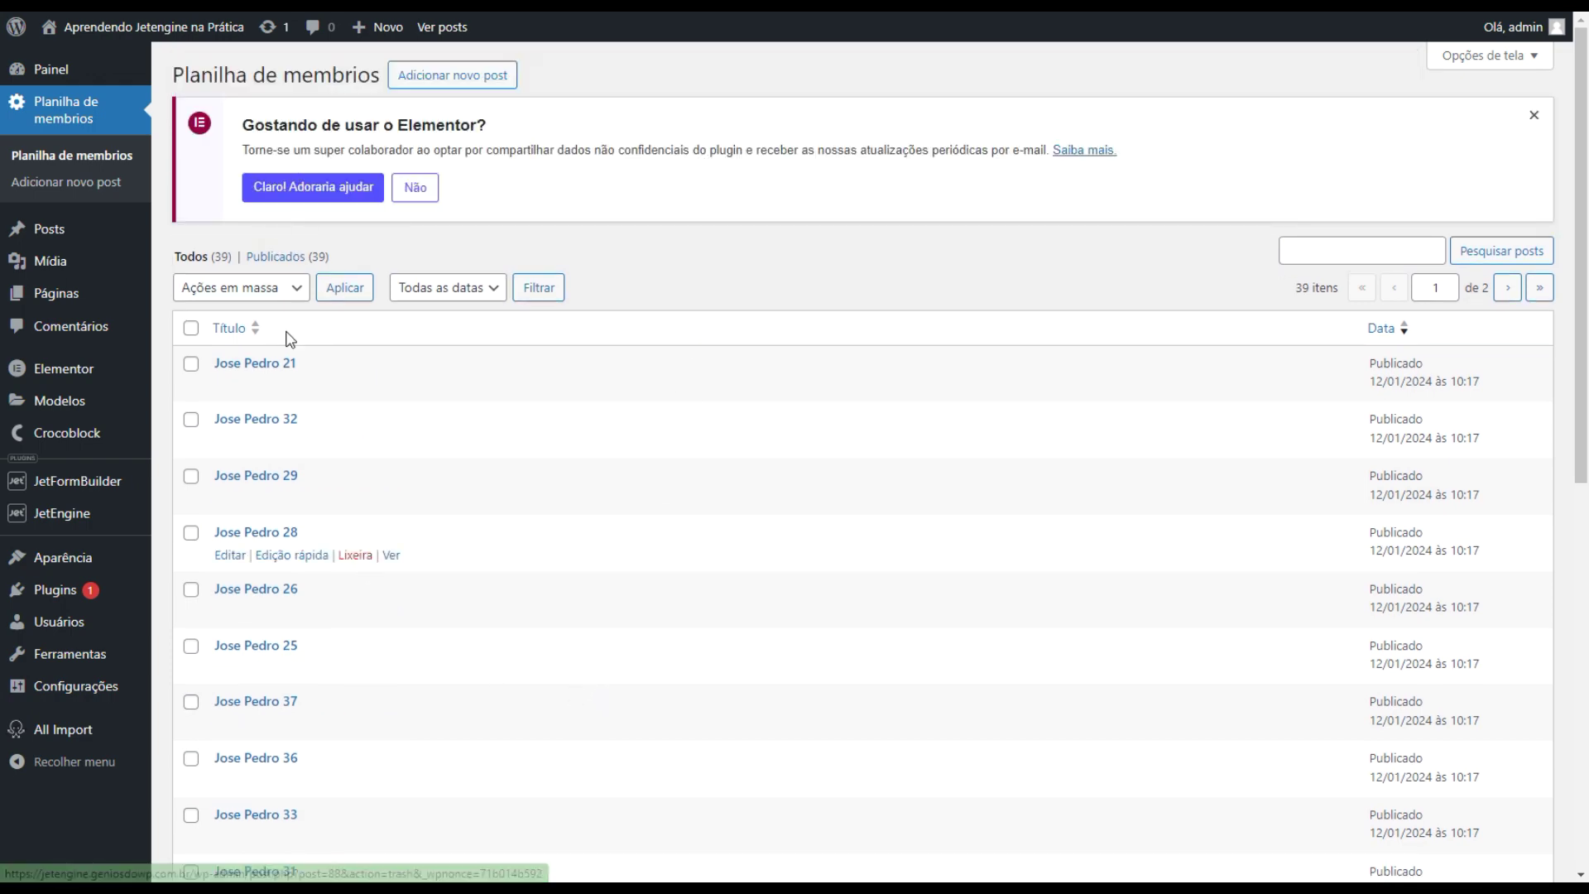
scroll(494, 580, down, 5)
scroll(331, 787, down, 3)
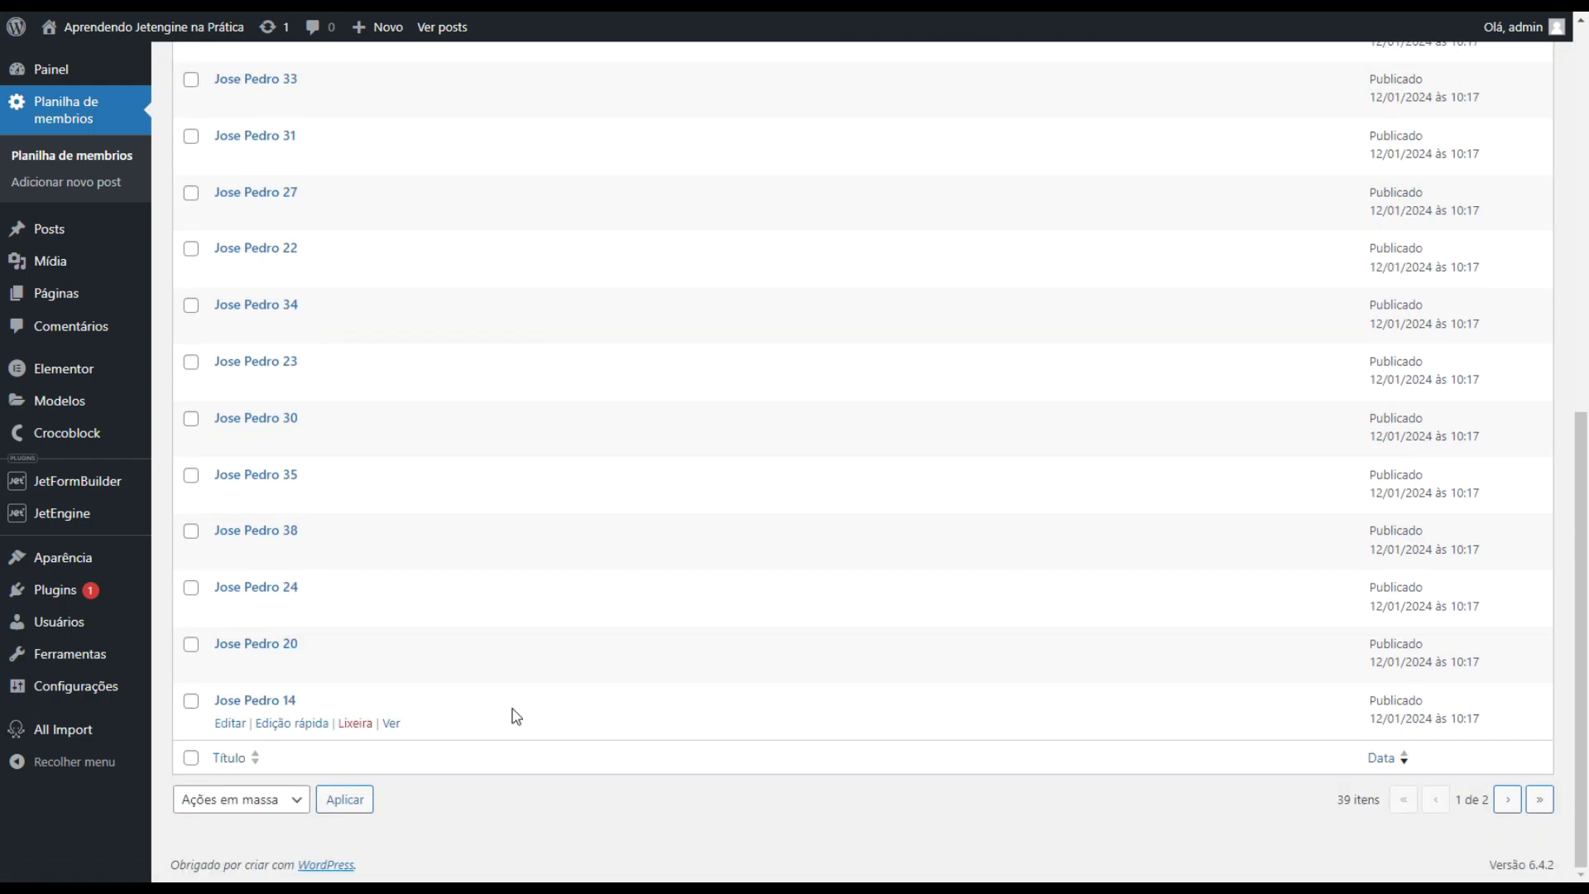
scroll(497, 703, up, 10)
scroll(521, 687, up, 2)
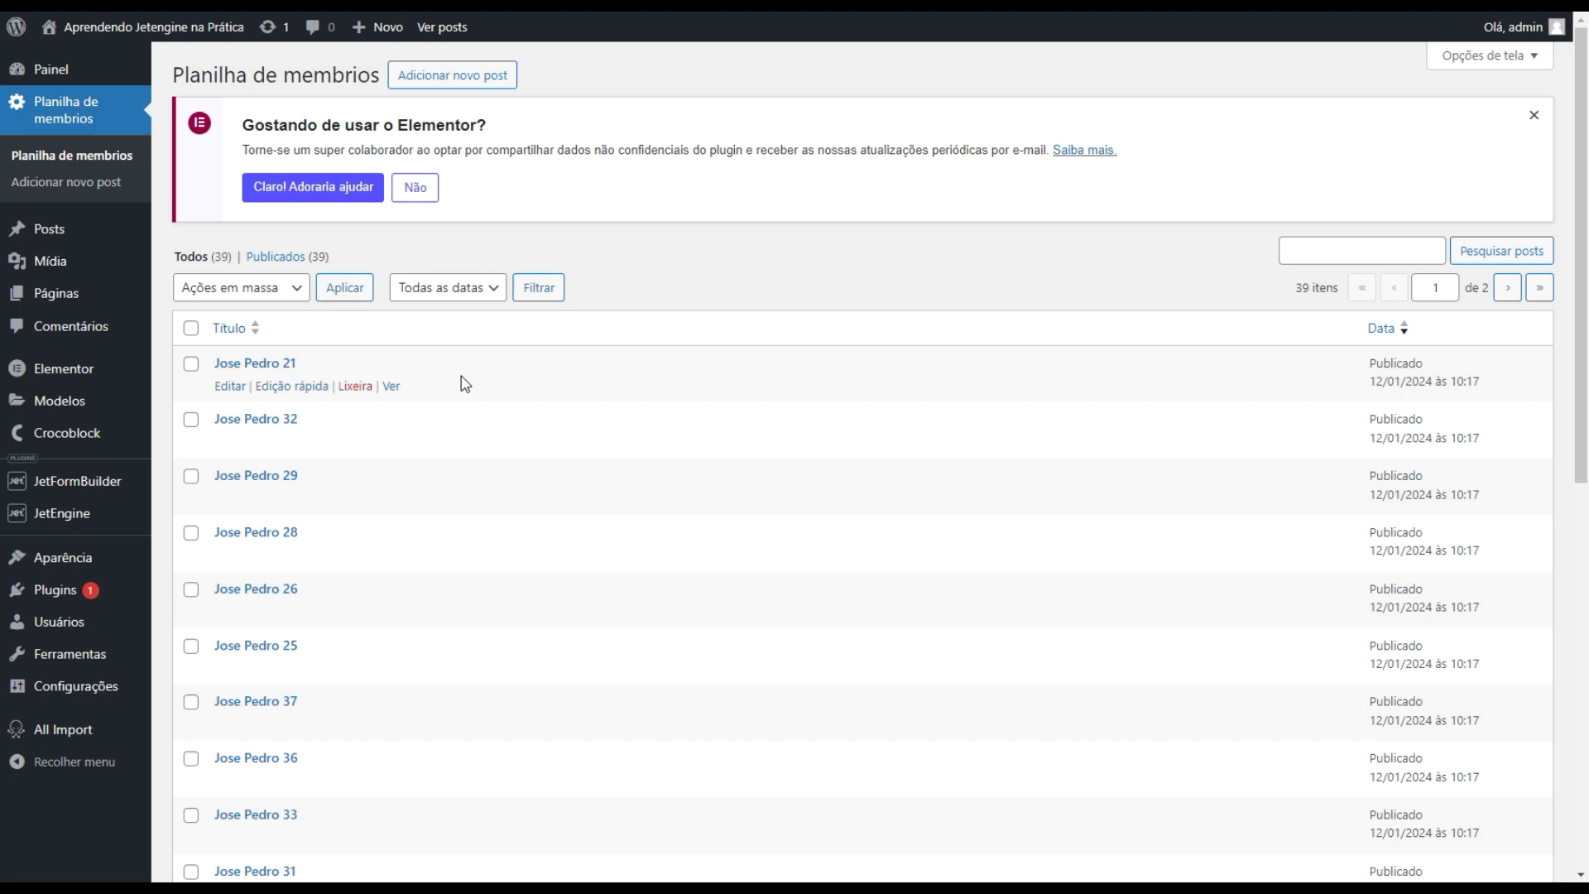
mouse_move(702, 543)
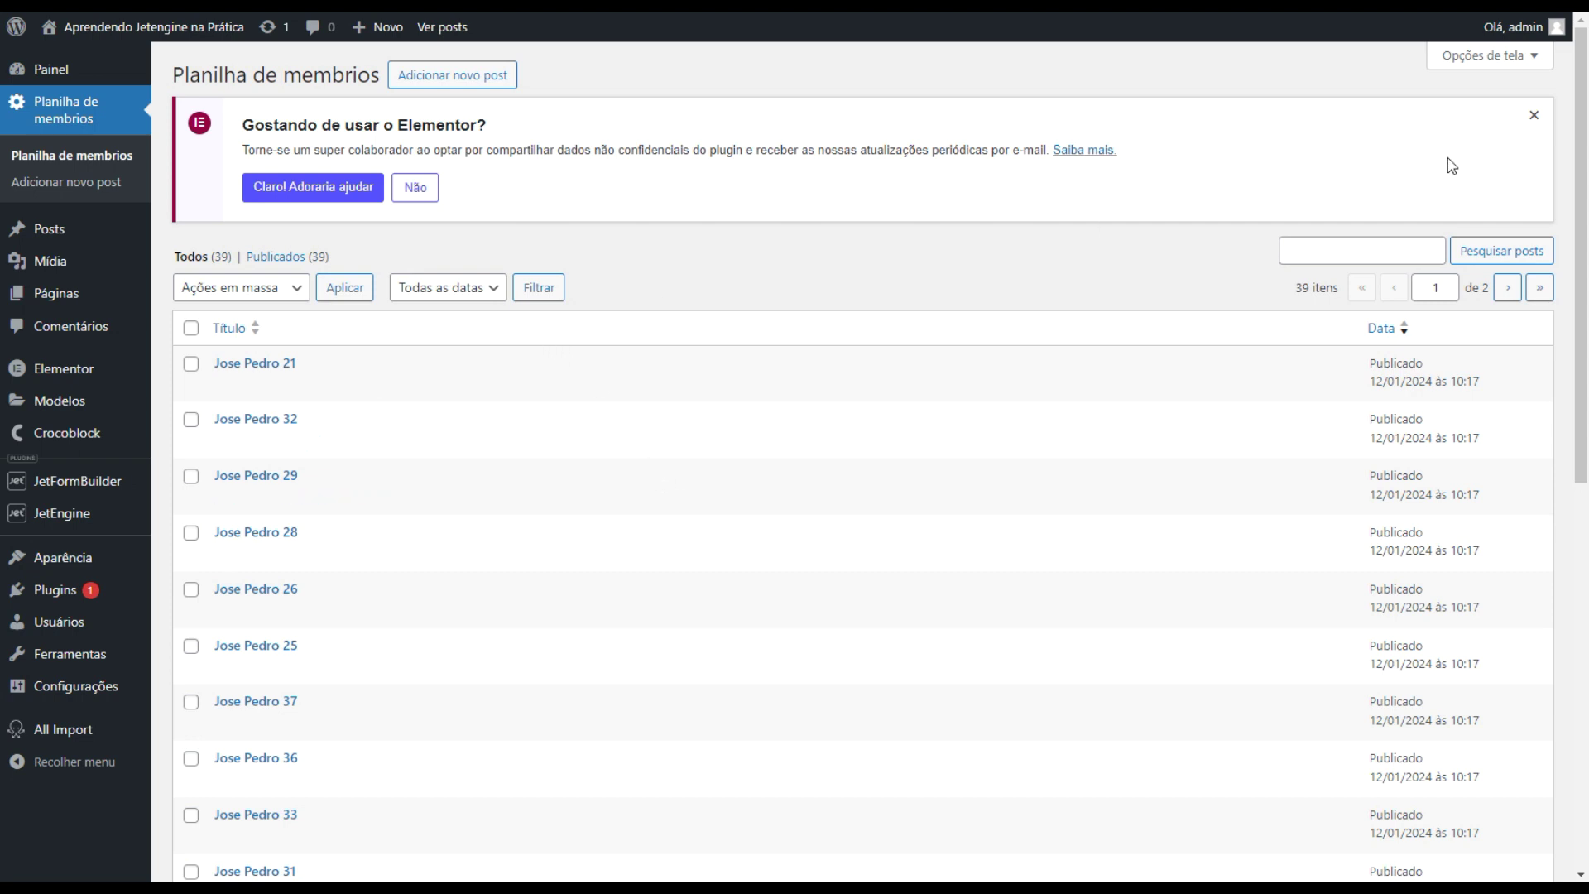
Step: Dismiss the Elementor notice
click(1536, 121)
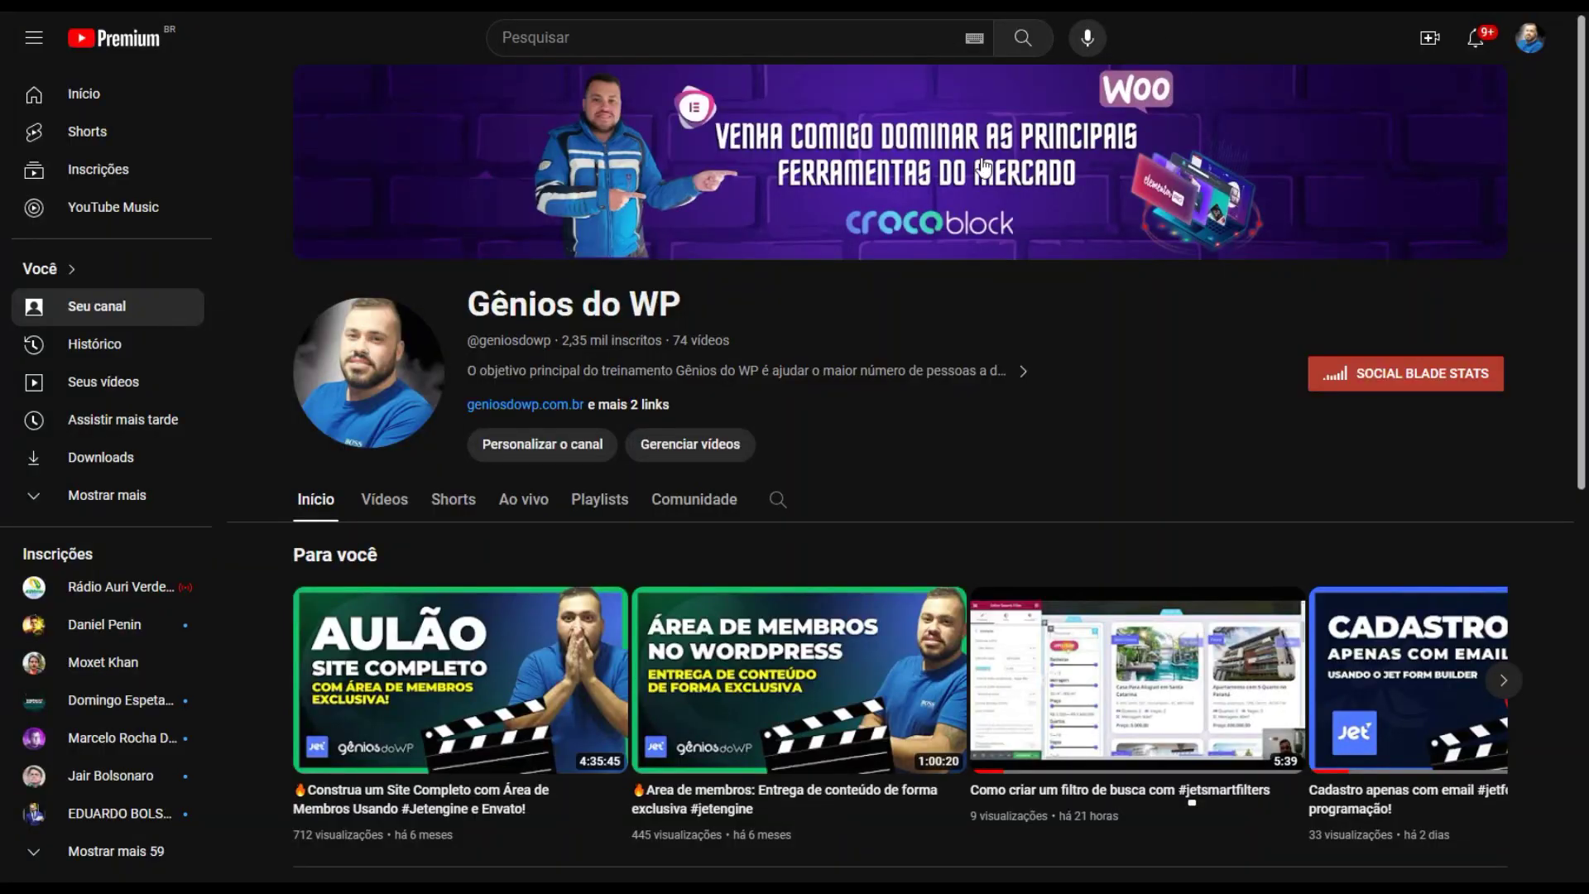